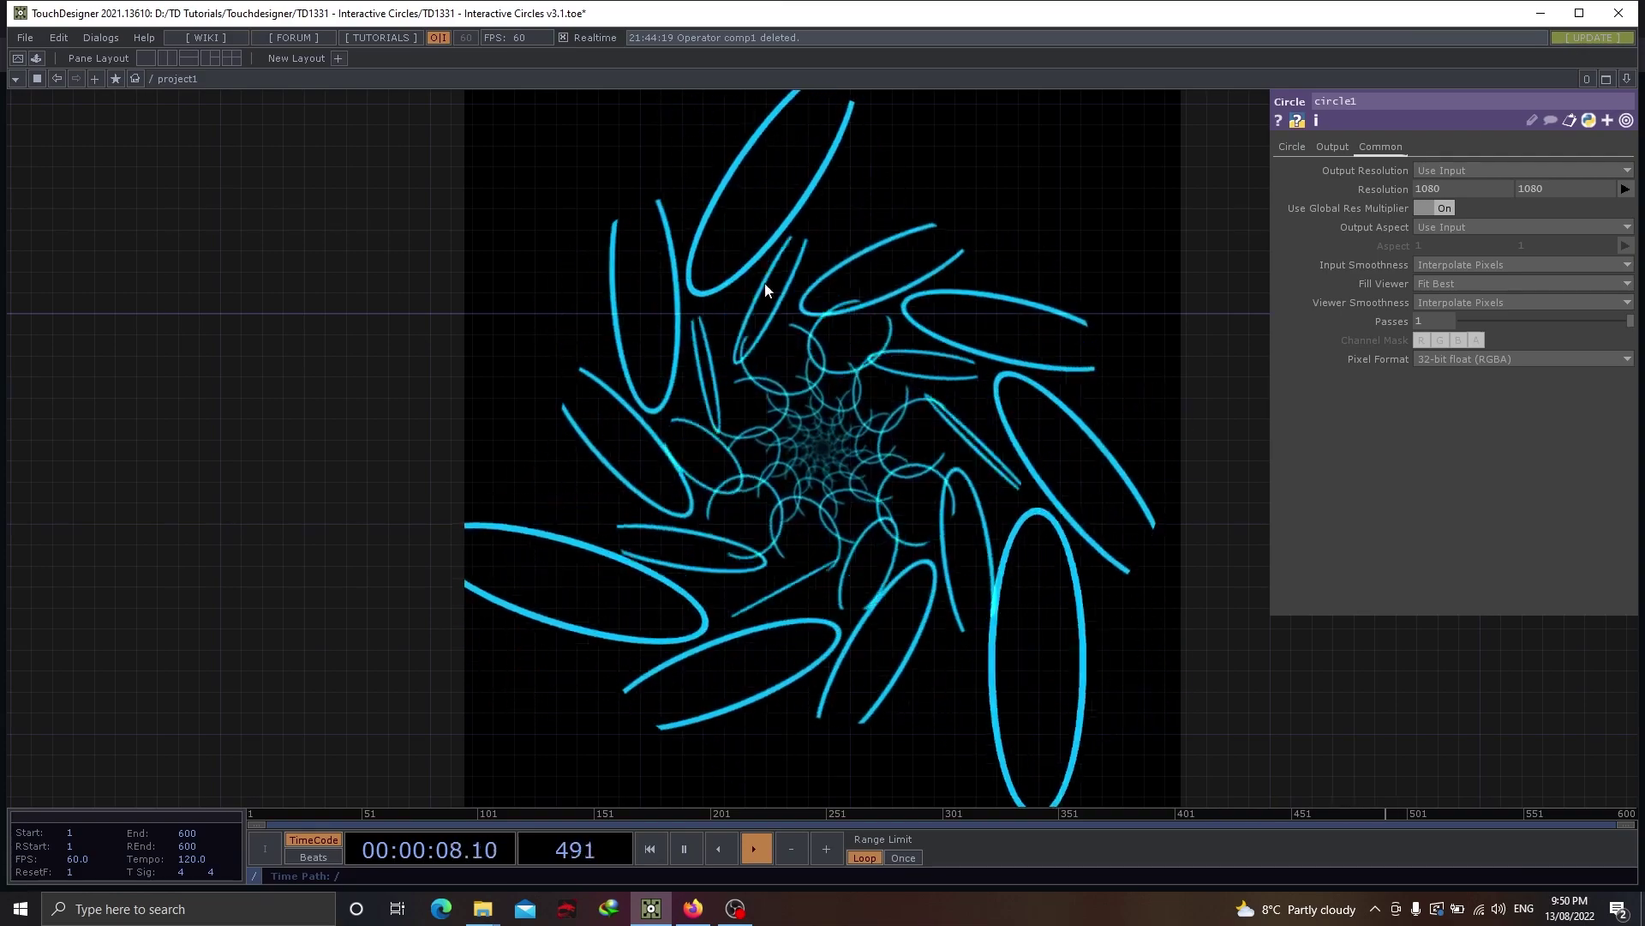
# - Pan and zoom the network to inspect the feedback1-through-comp2 node chain over the output
pyautogui.moveTo(158, 348); pyautogui.dragTo(1062, 437)
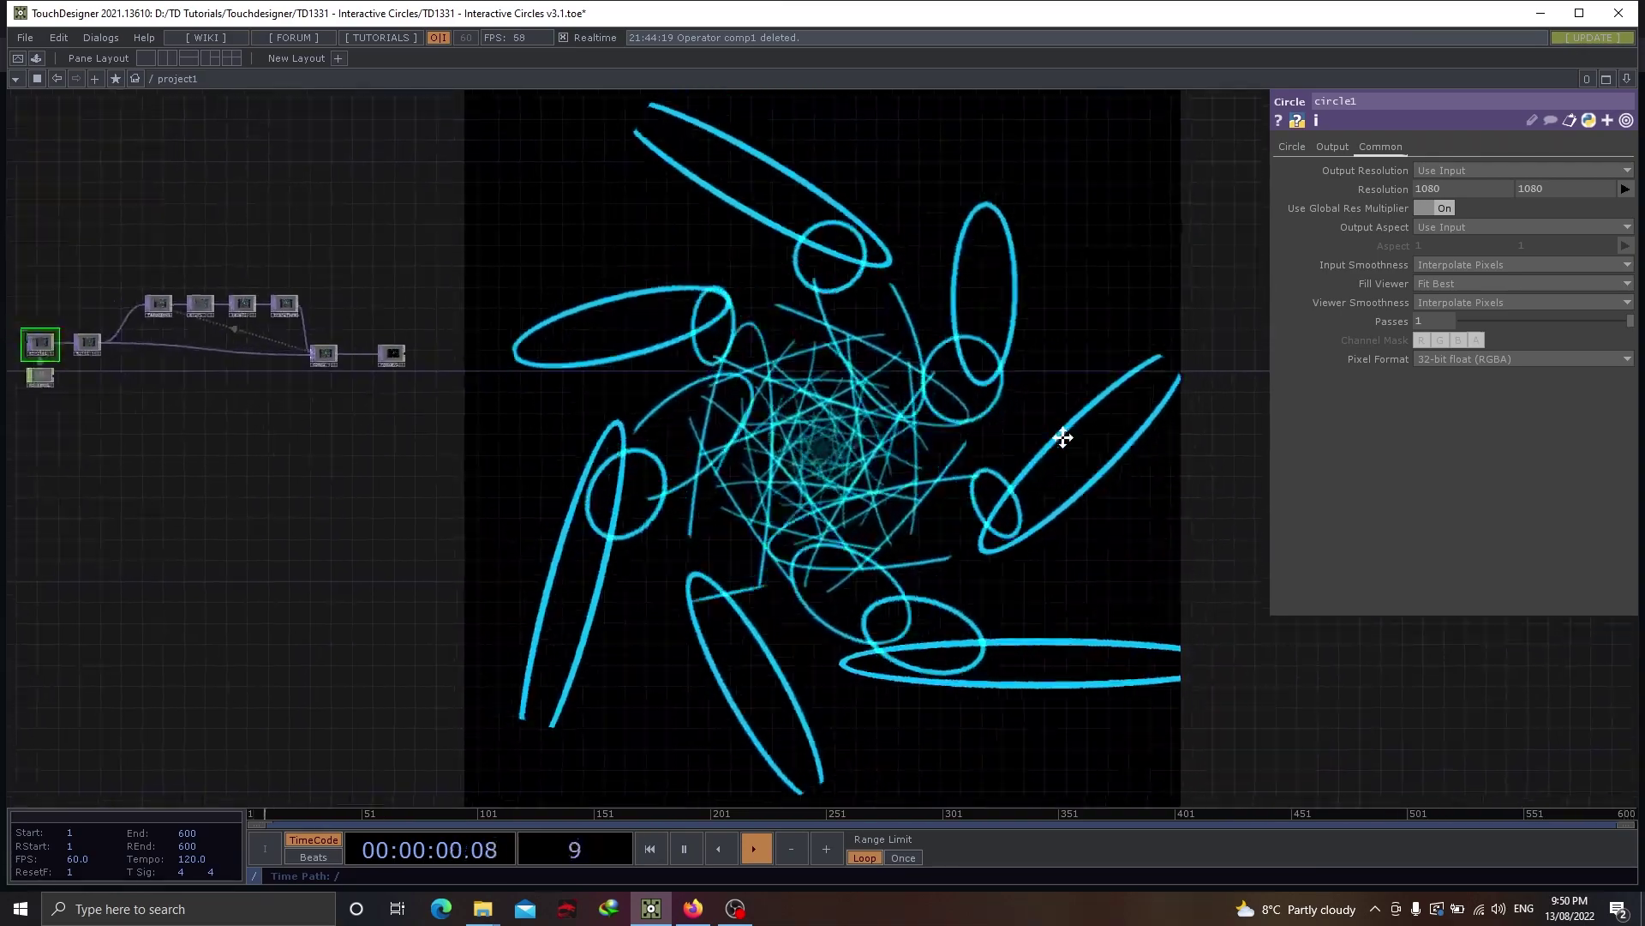
pyautogui.moveTo(120, 442); pyautogui.dragTo(558, 496)
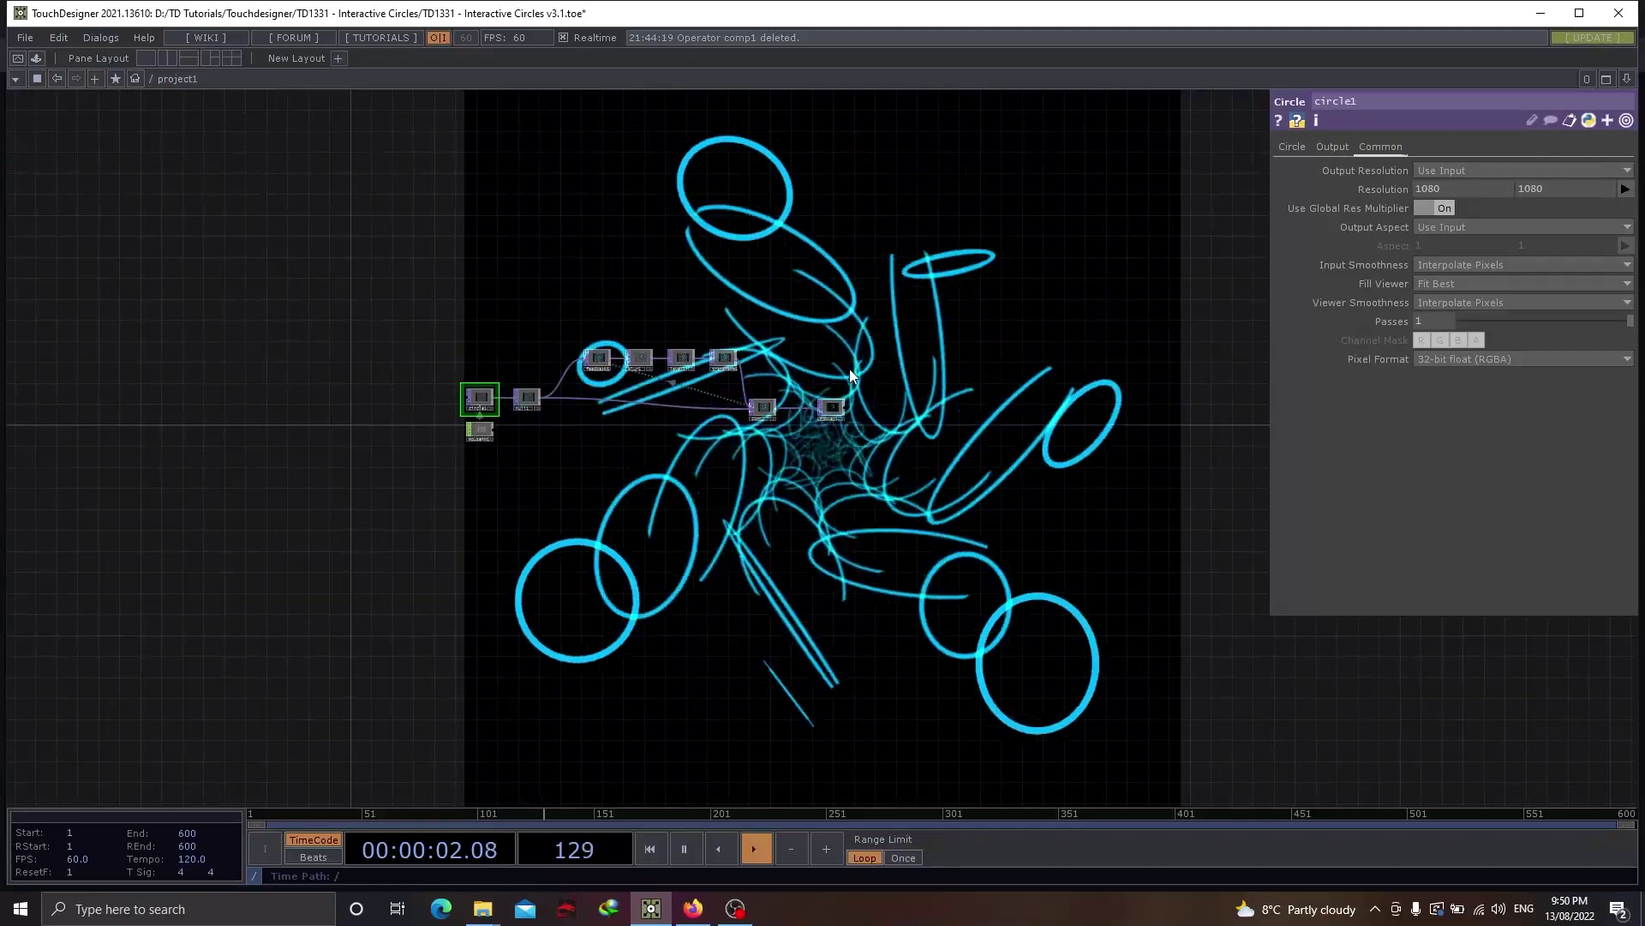
pyautogui.scroll(5, 693, 442)
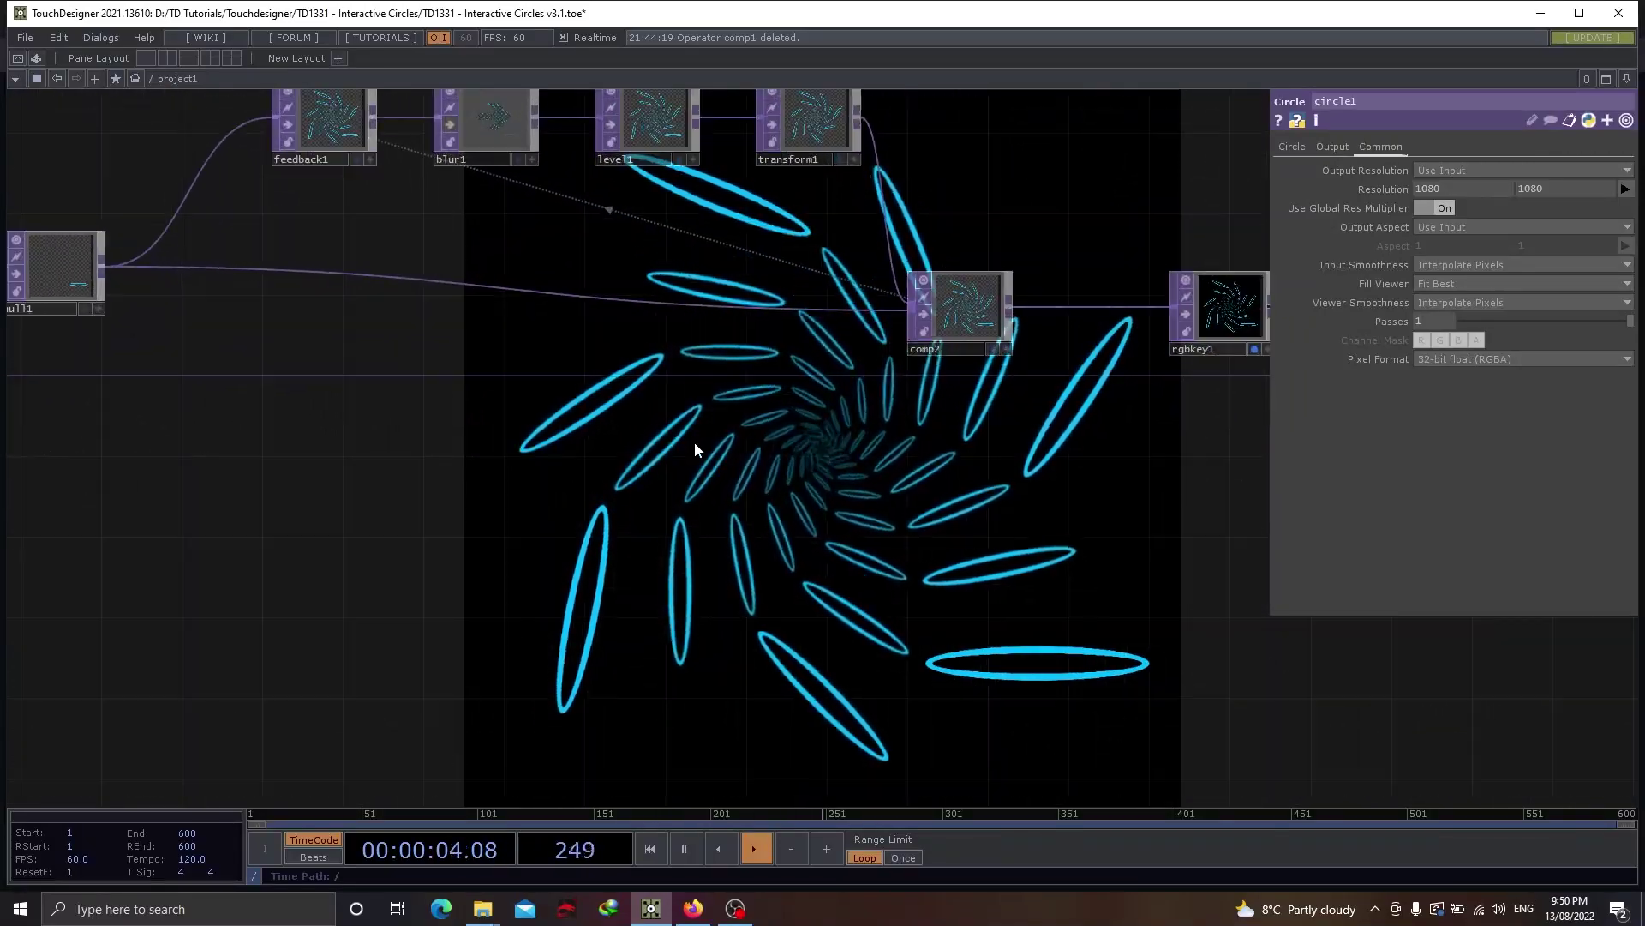
pyautogui.scroll(-5, 692, 440)
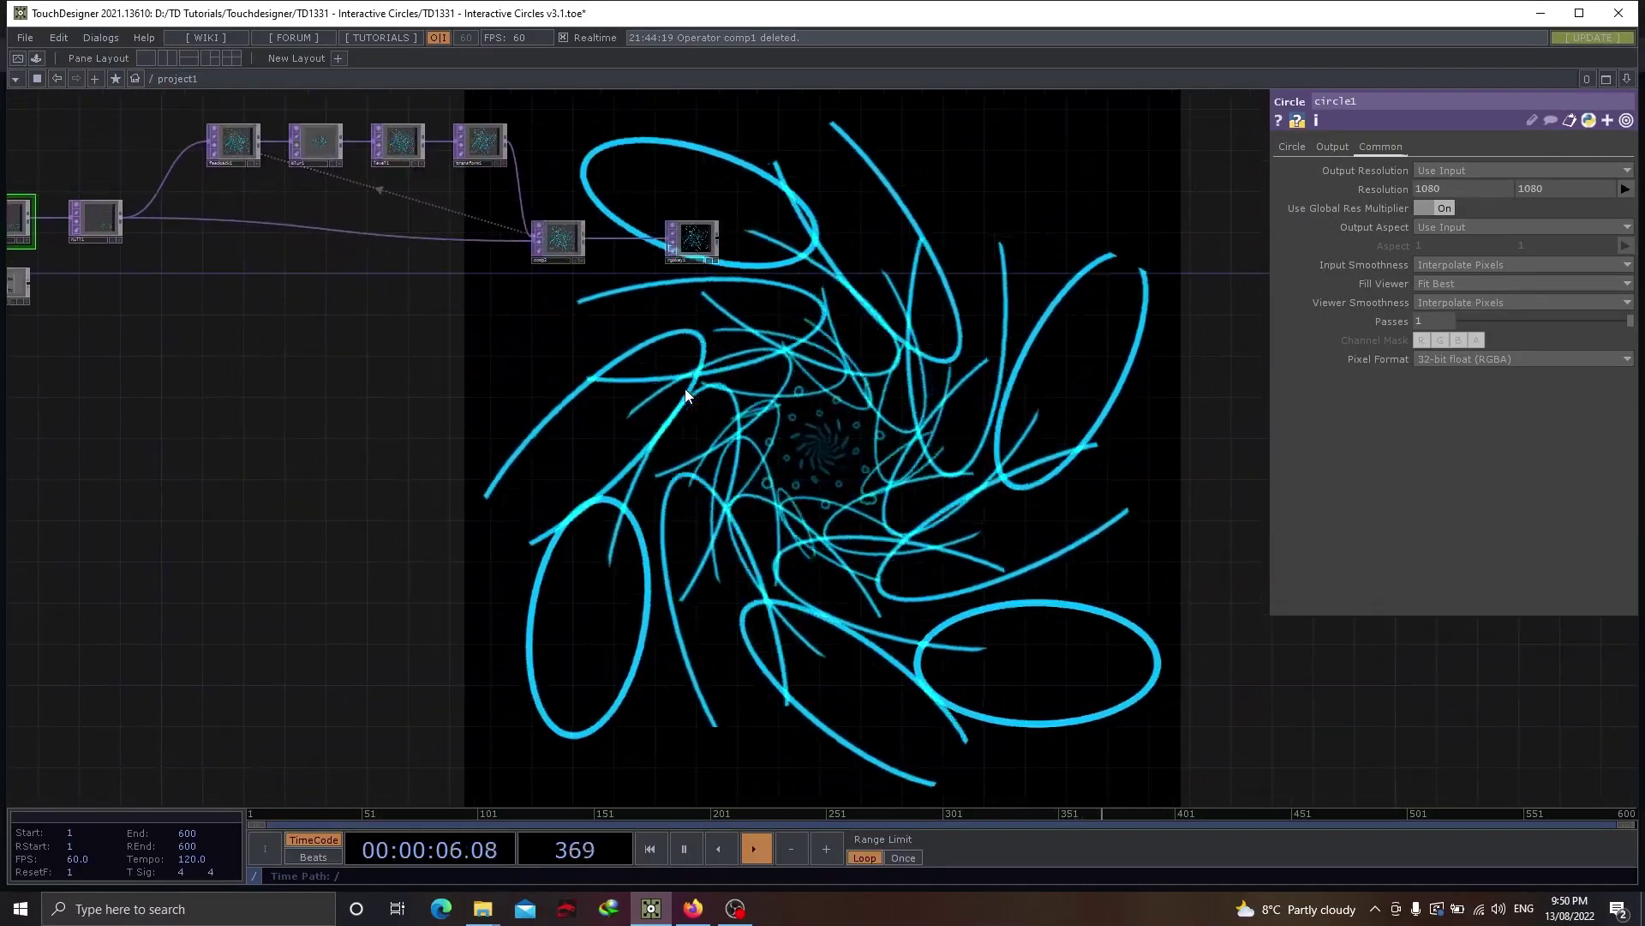
pyautogui.scroll(-4, 686, 394)
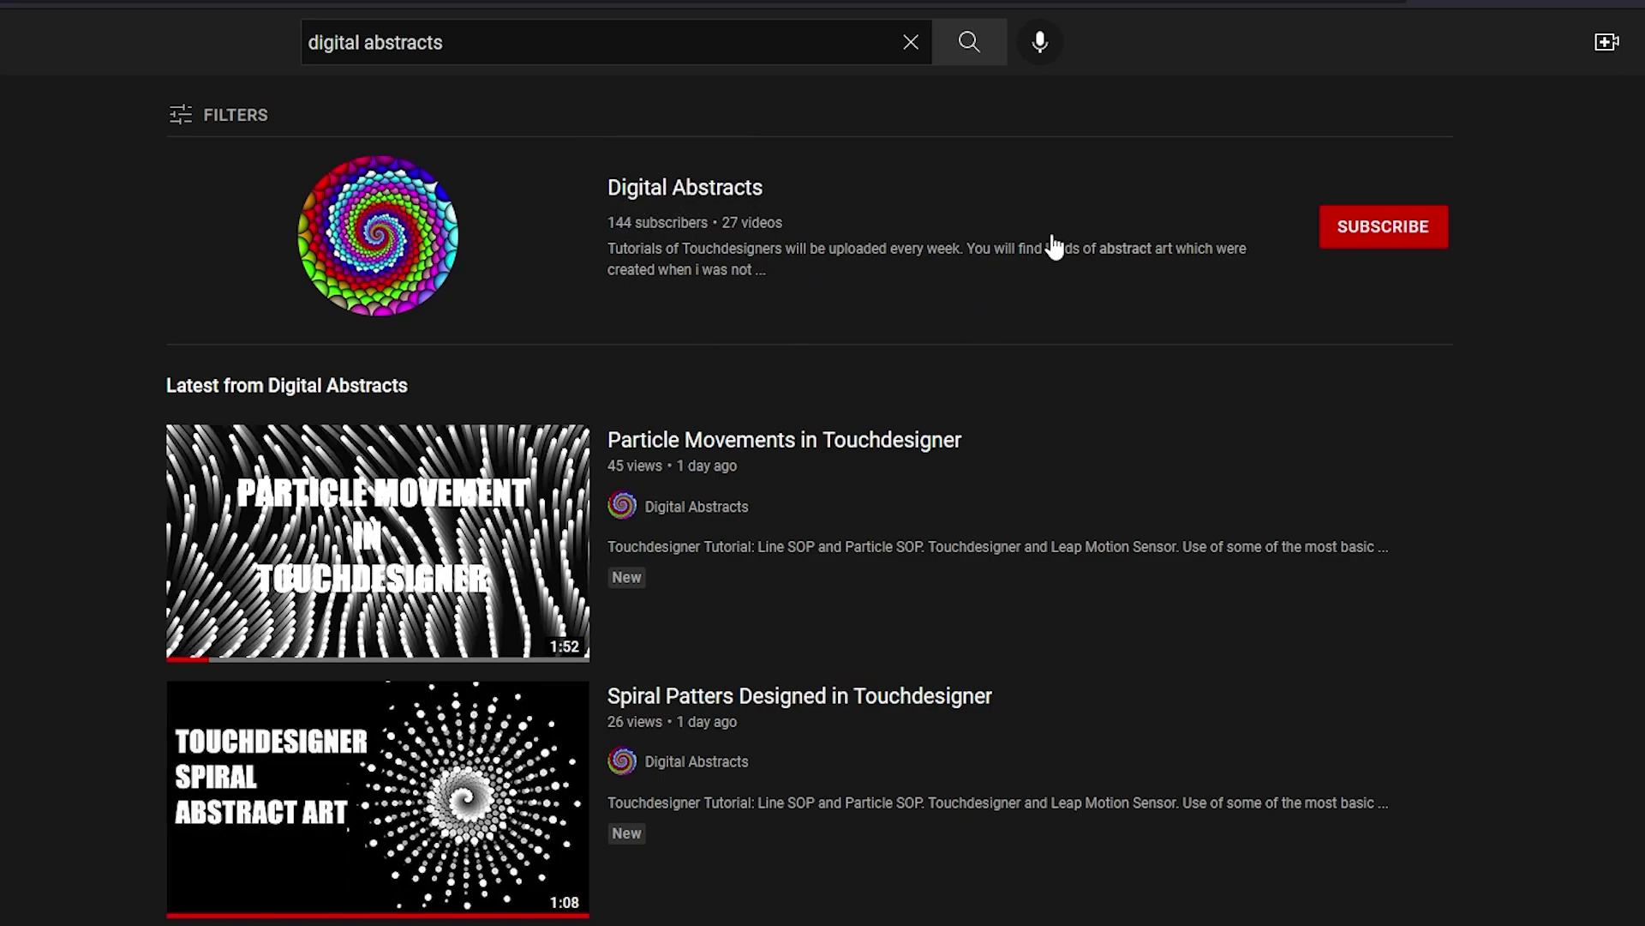
# - Subscribe to the Digital Abstracts channel and open its channel page
pyautogui.click(1403, 240)
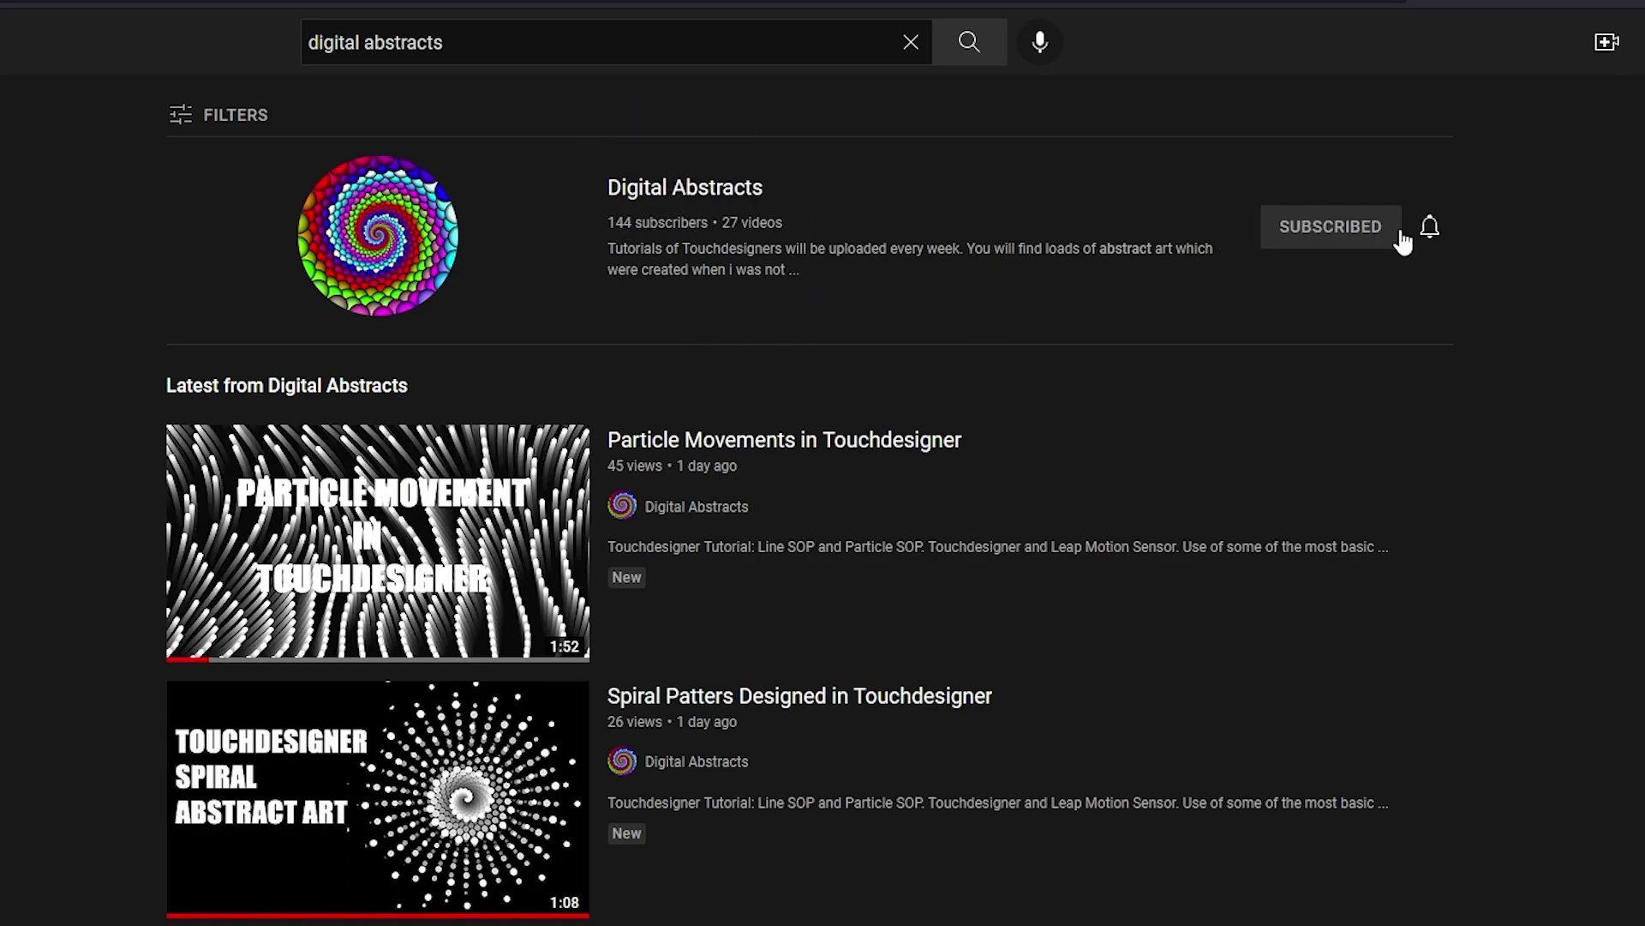
pyautogui.click(741, 189)
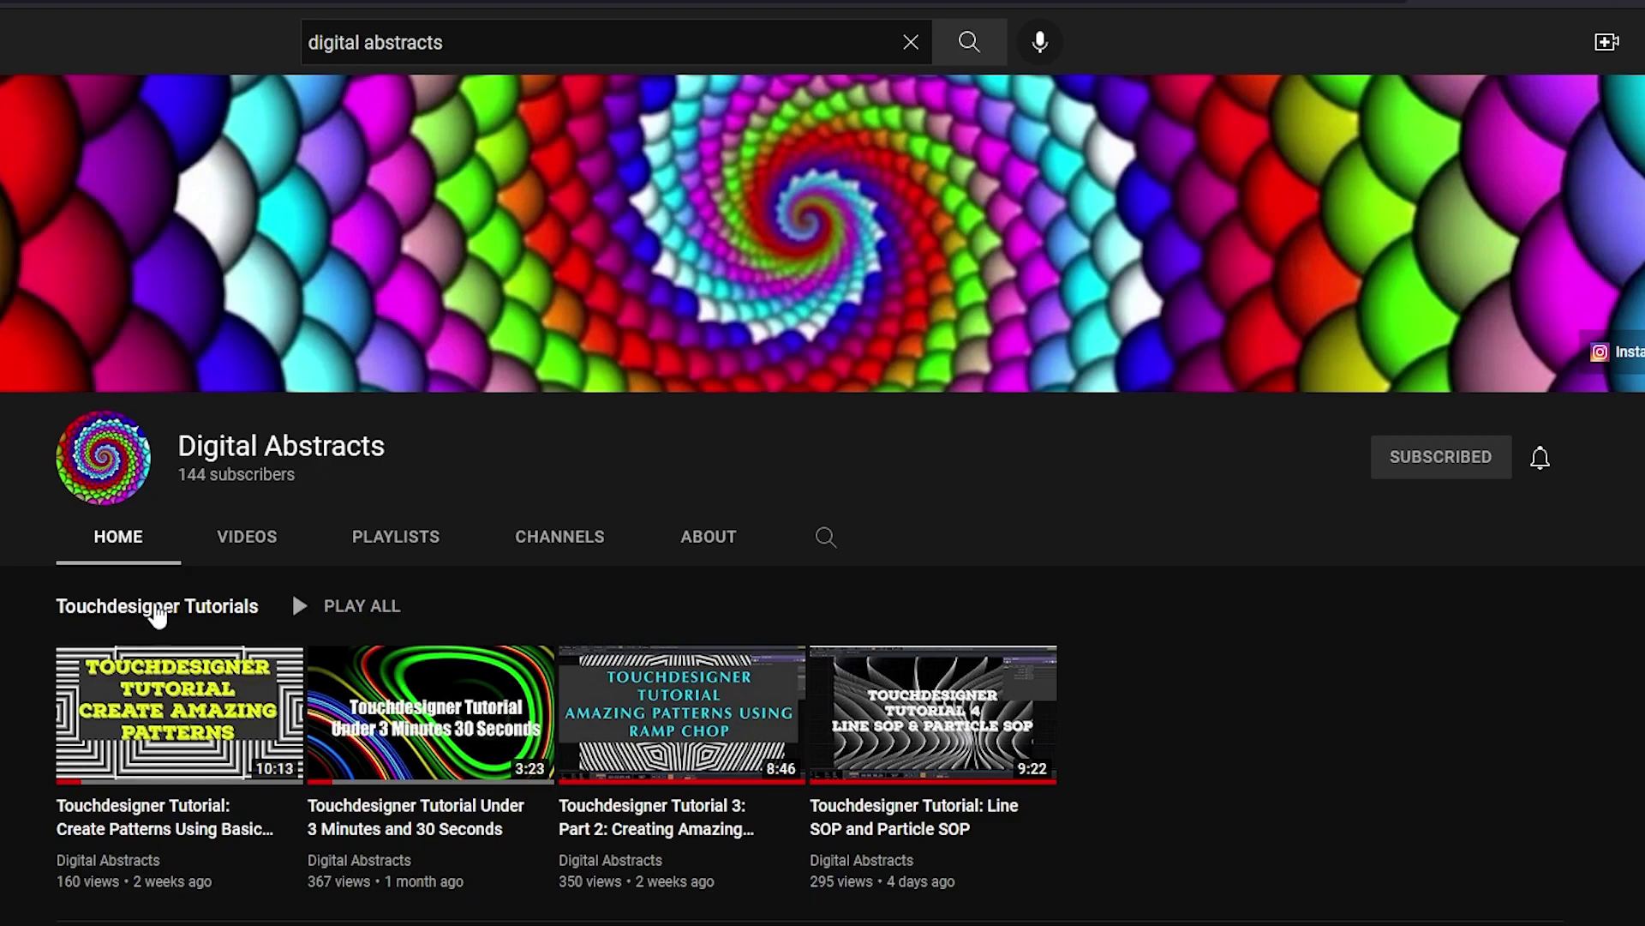
pyautogui.moveTo(1049, 763)
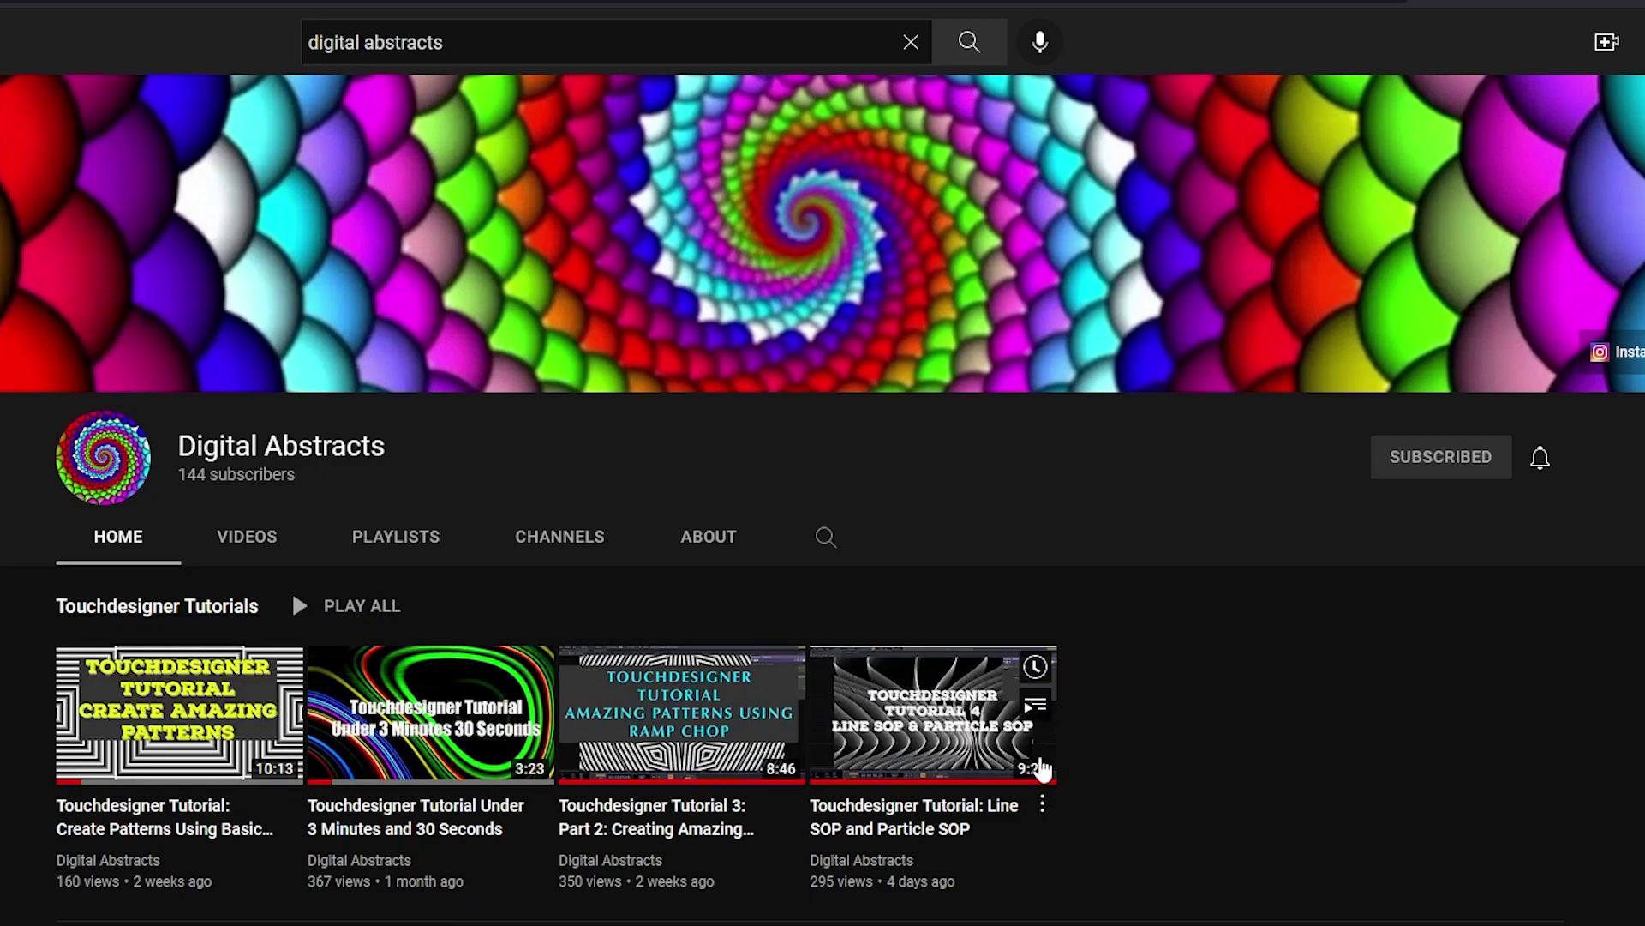
pyautogui.scroll(-3, 1180, 732)
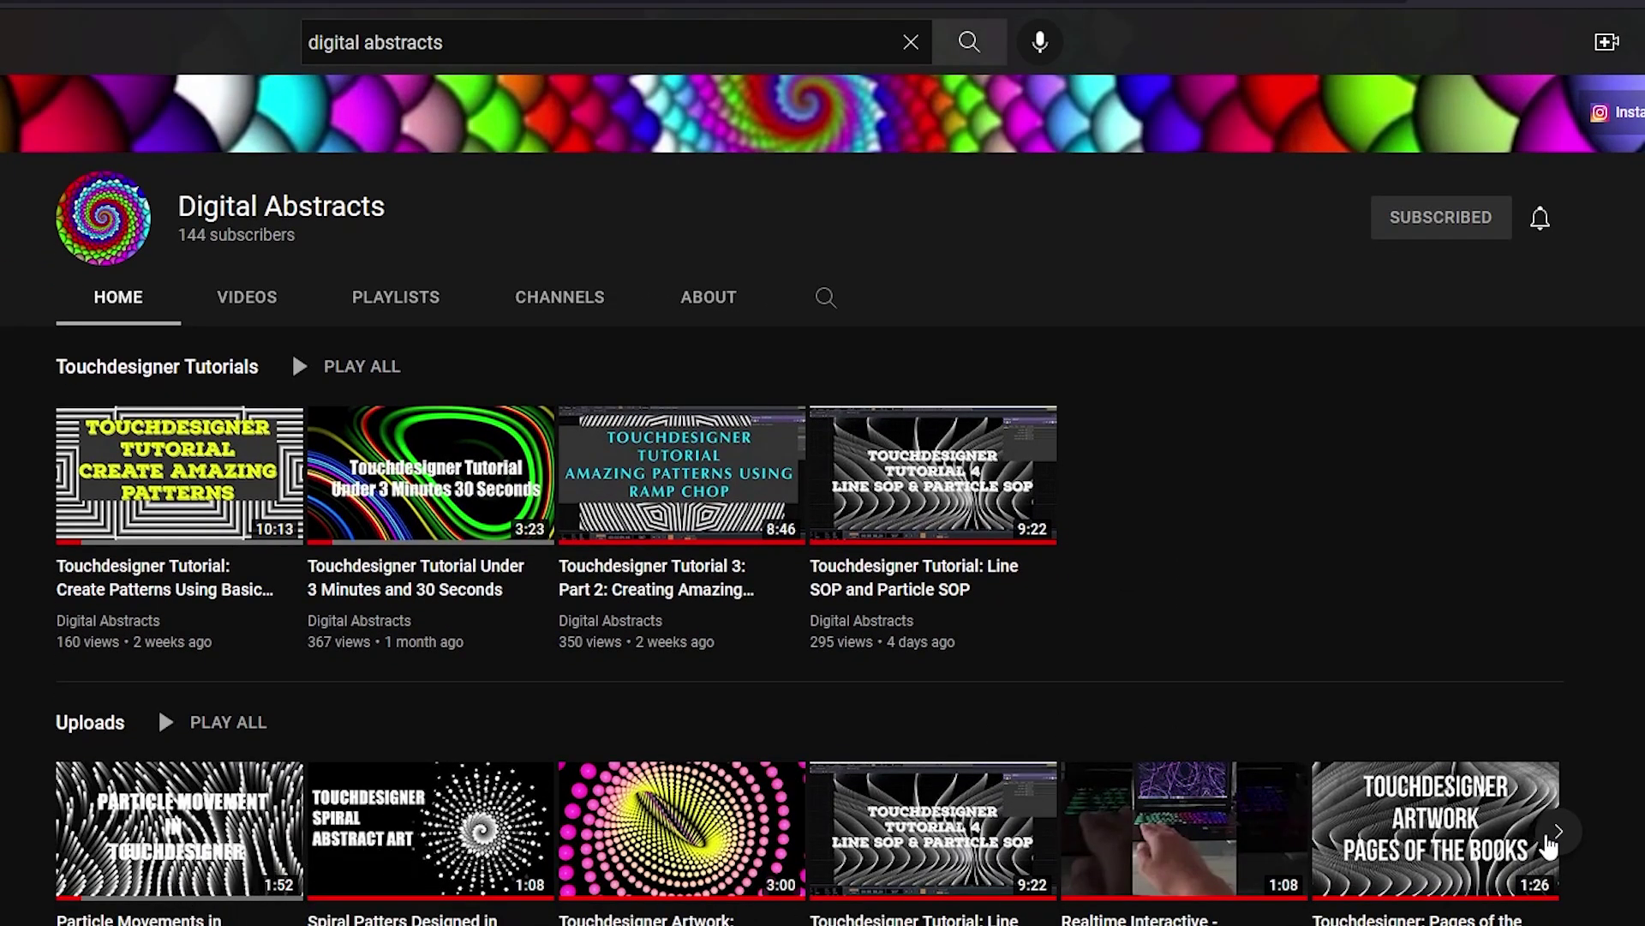
pyautogui.scroll(3, 274, 590)
# - Browse the channel's uploads on the Videos tab
pyautogui.click(243, 540)
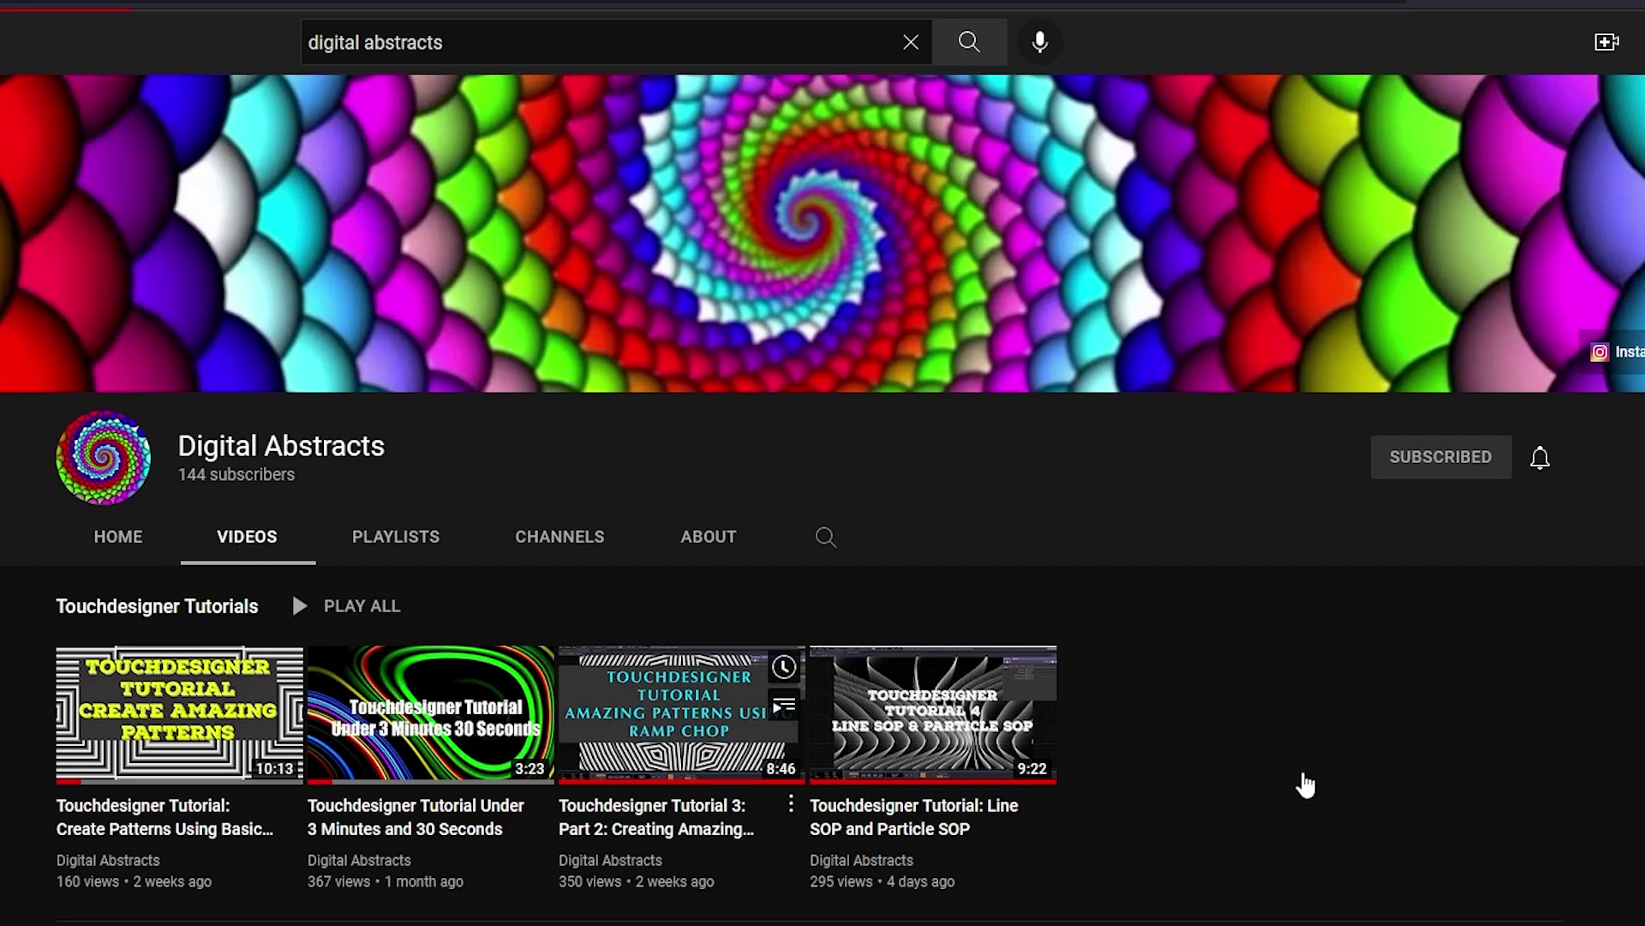
pyautogui.scroll(-3, 1288, 767)
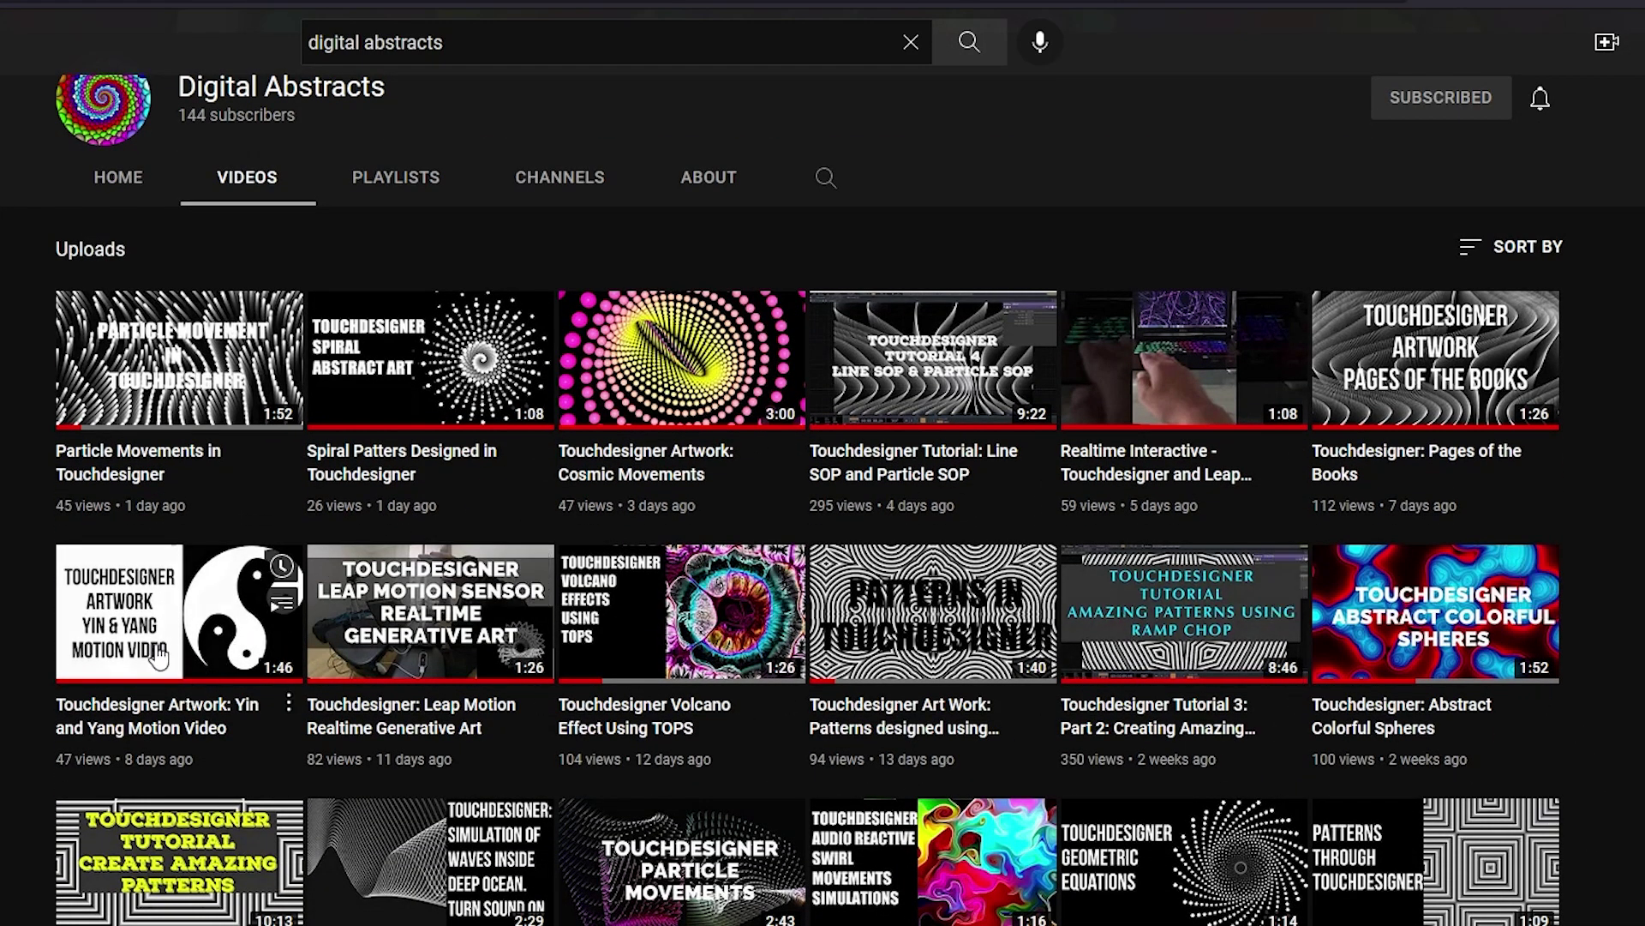
pyautogui.moveTo(203, 645)
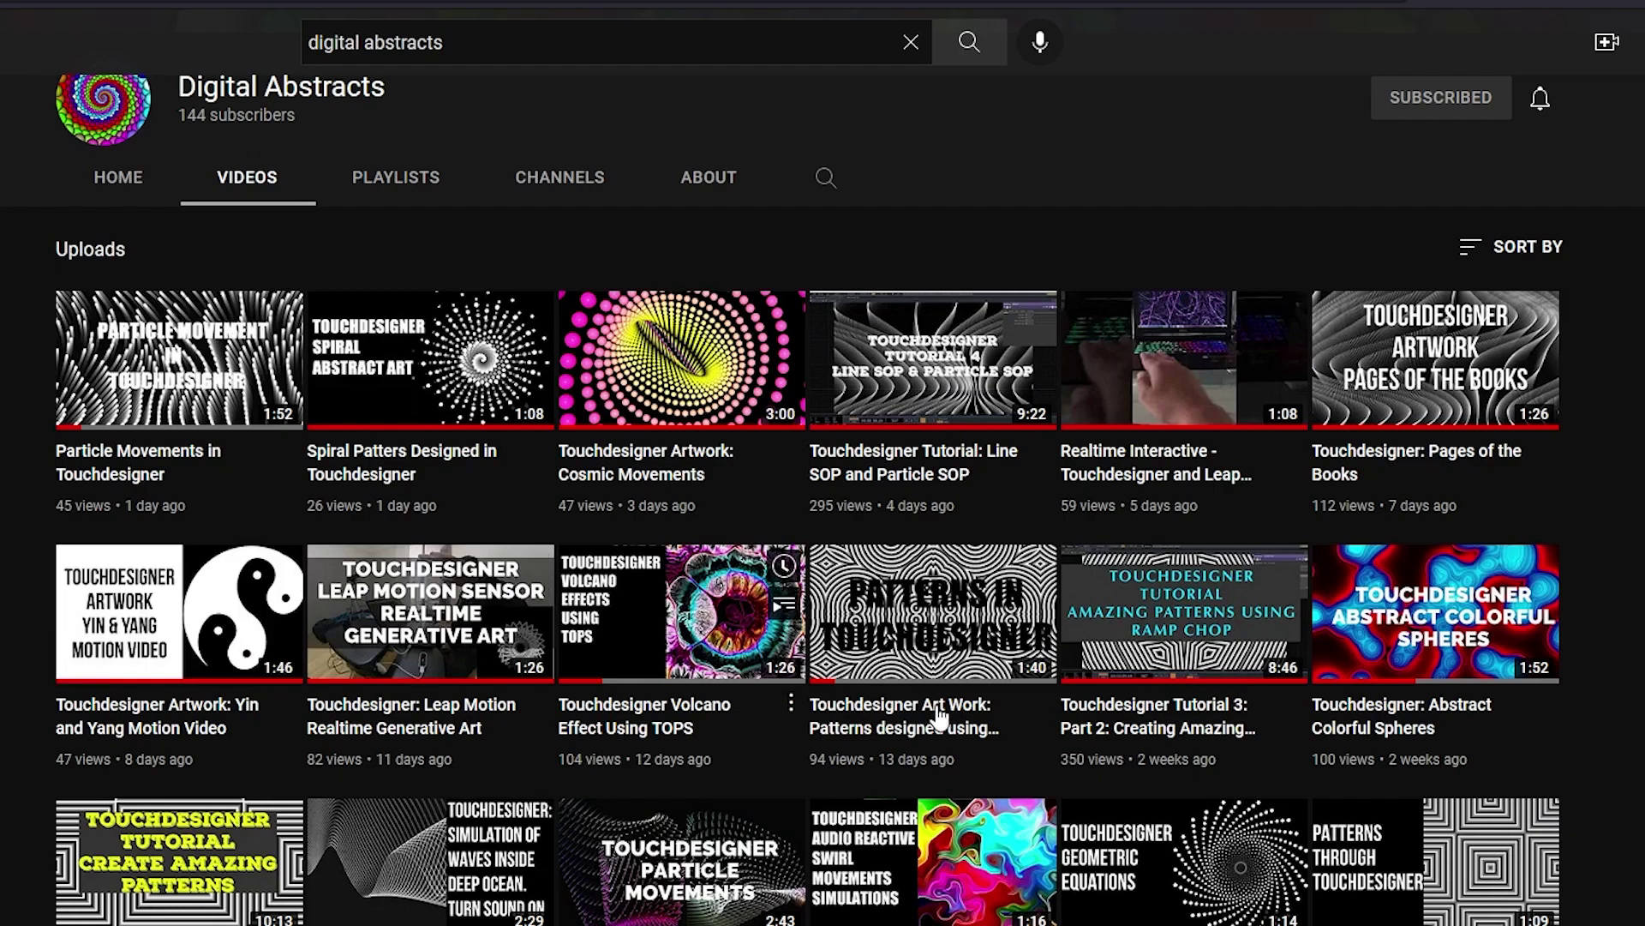
pyautogui.moveTo(1095, 686)
pyautogui.scroll(4, 1095, 686)
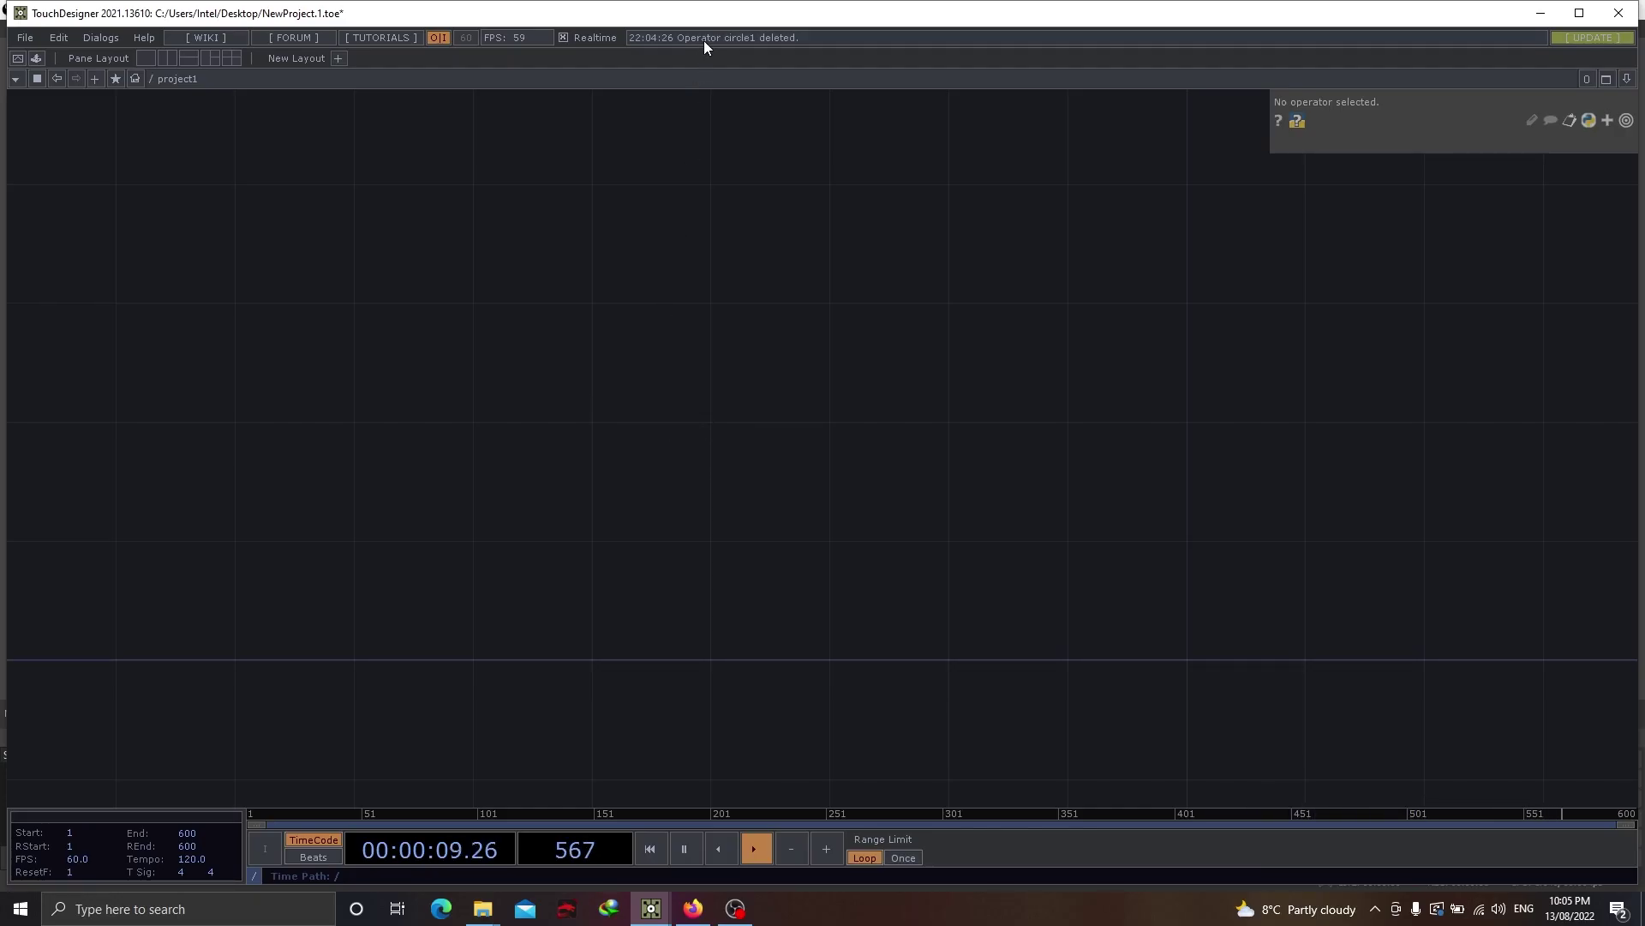
# - Maximize TouchDesigner and add a Circle TOP, circle1, to the empty network
pyautogui.doubleClick(731, 15)
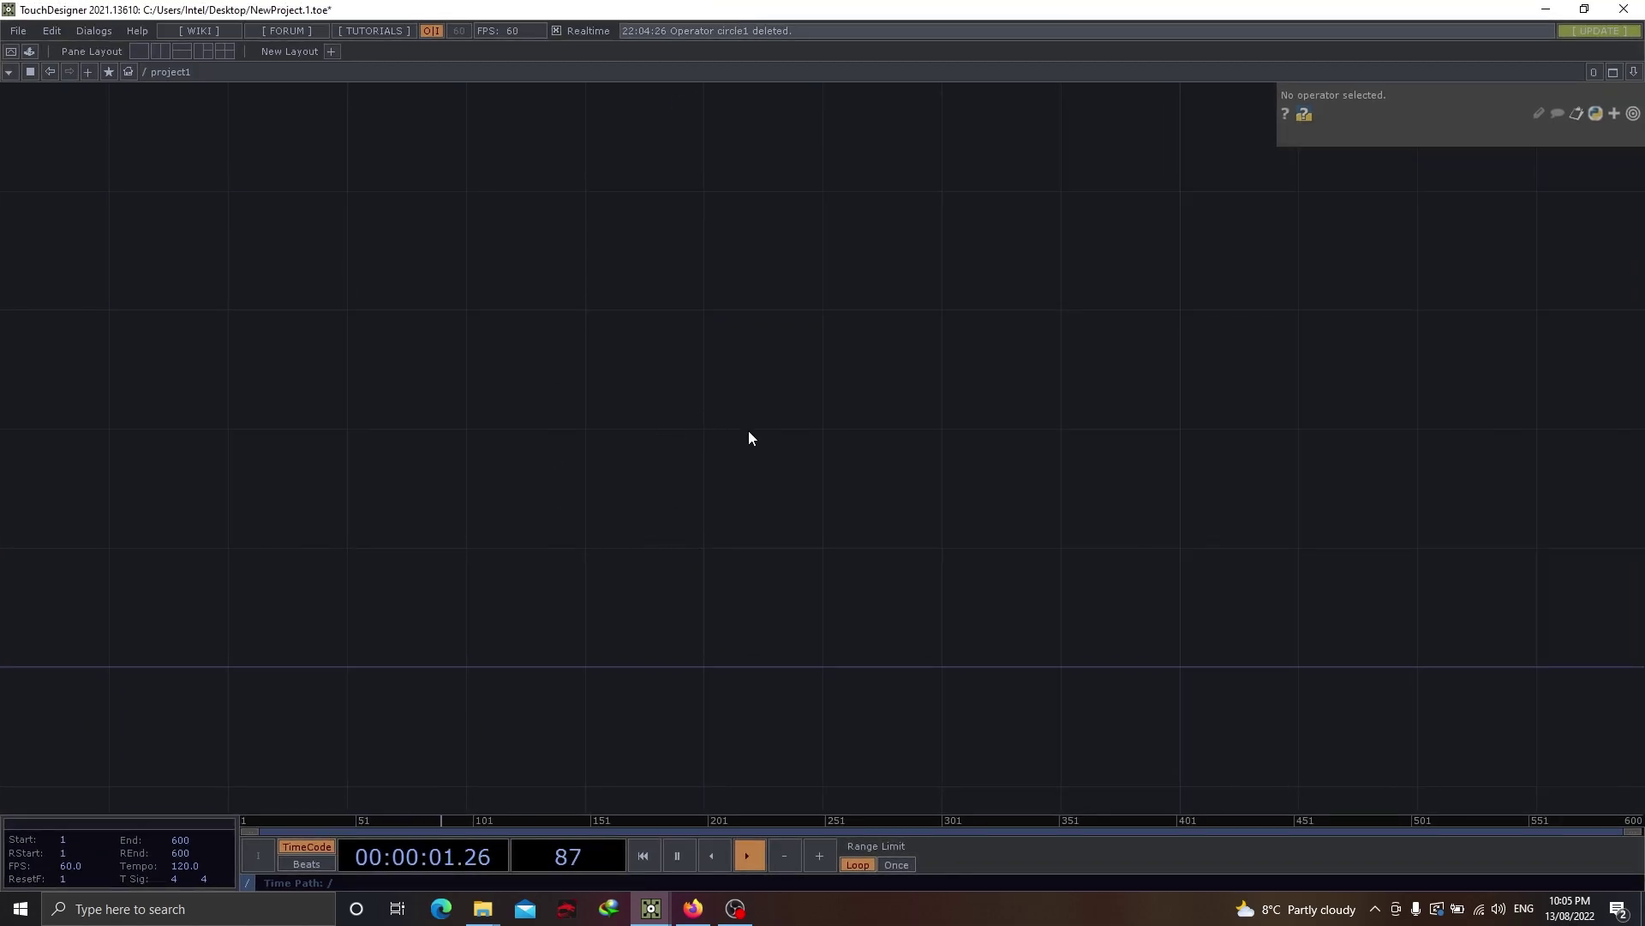
pyautogui.doubleClick(660, 410)
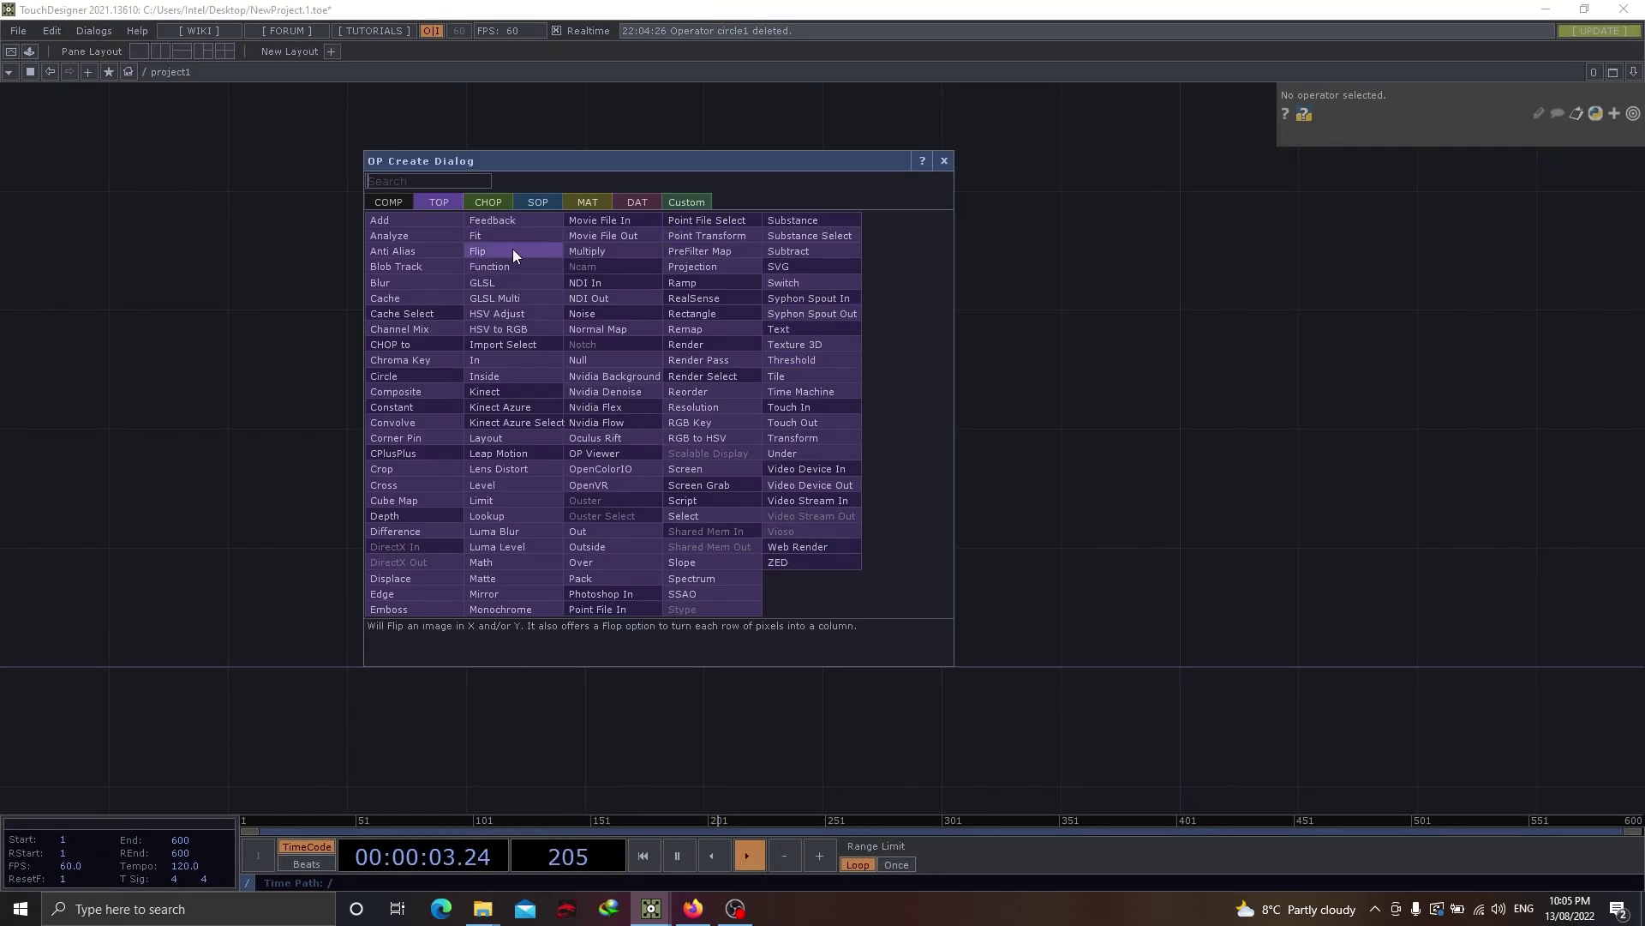
pyautogui.write('cir')
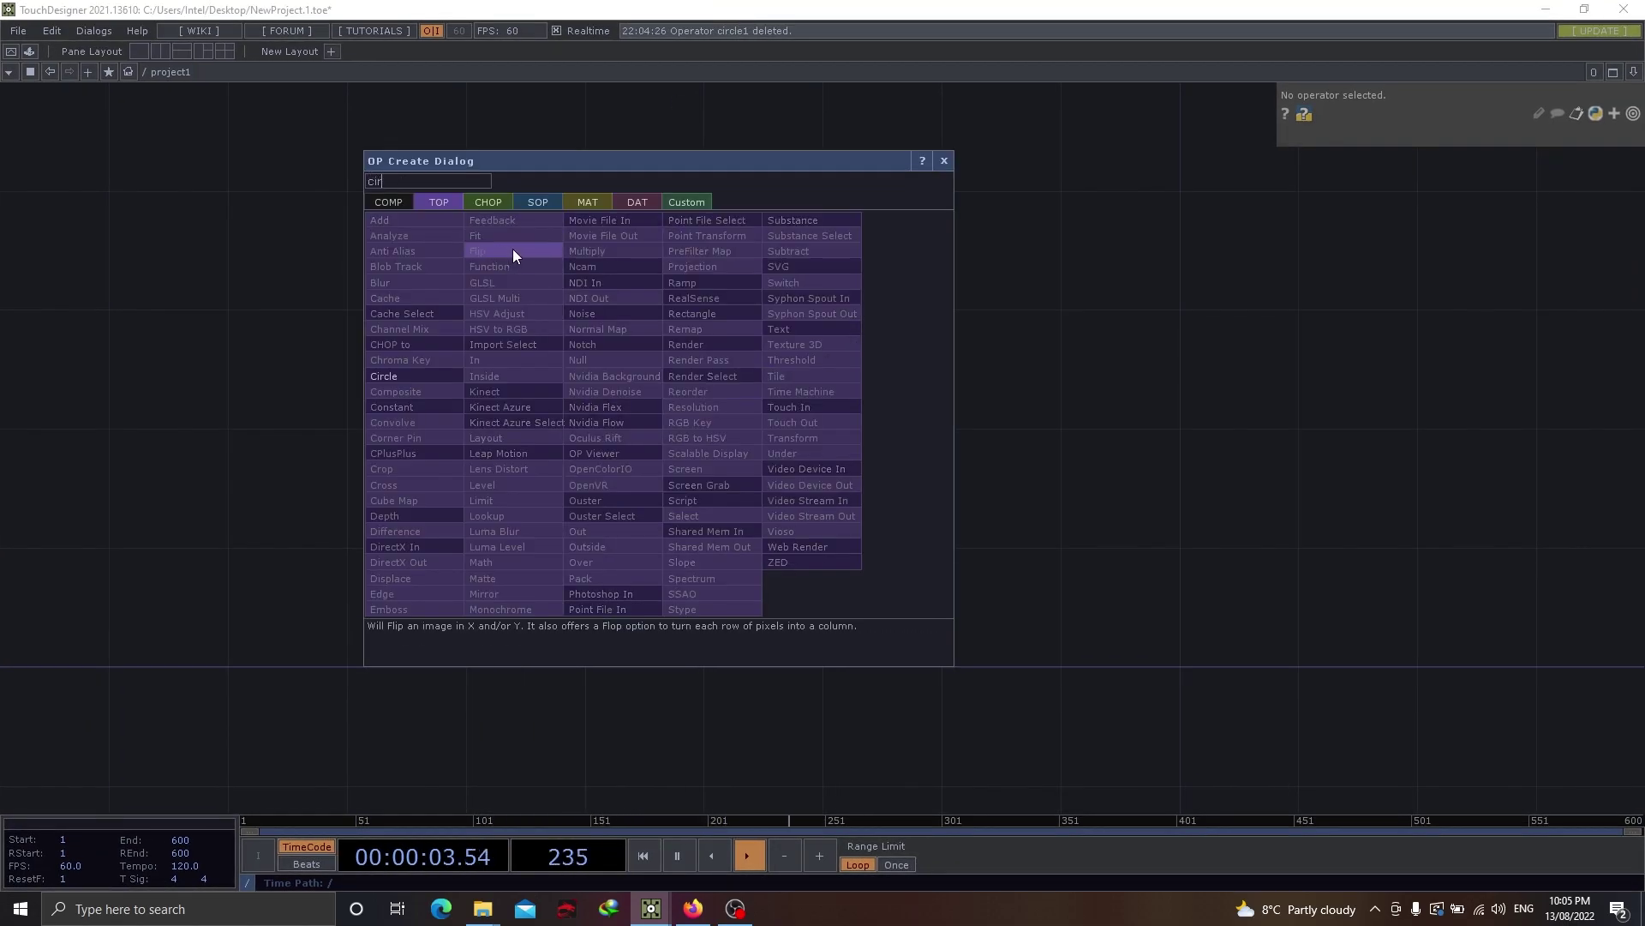
pyautogui.click(429, 383)
pyautogui.click(697, 435)
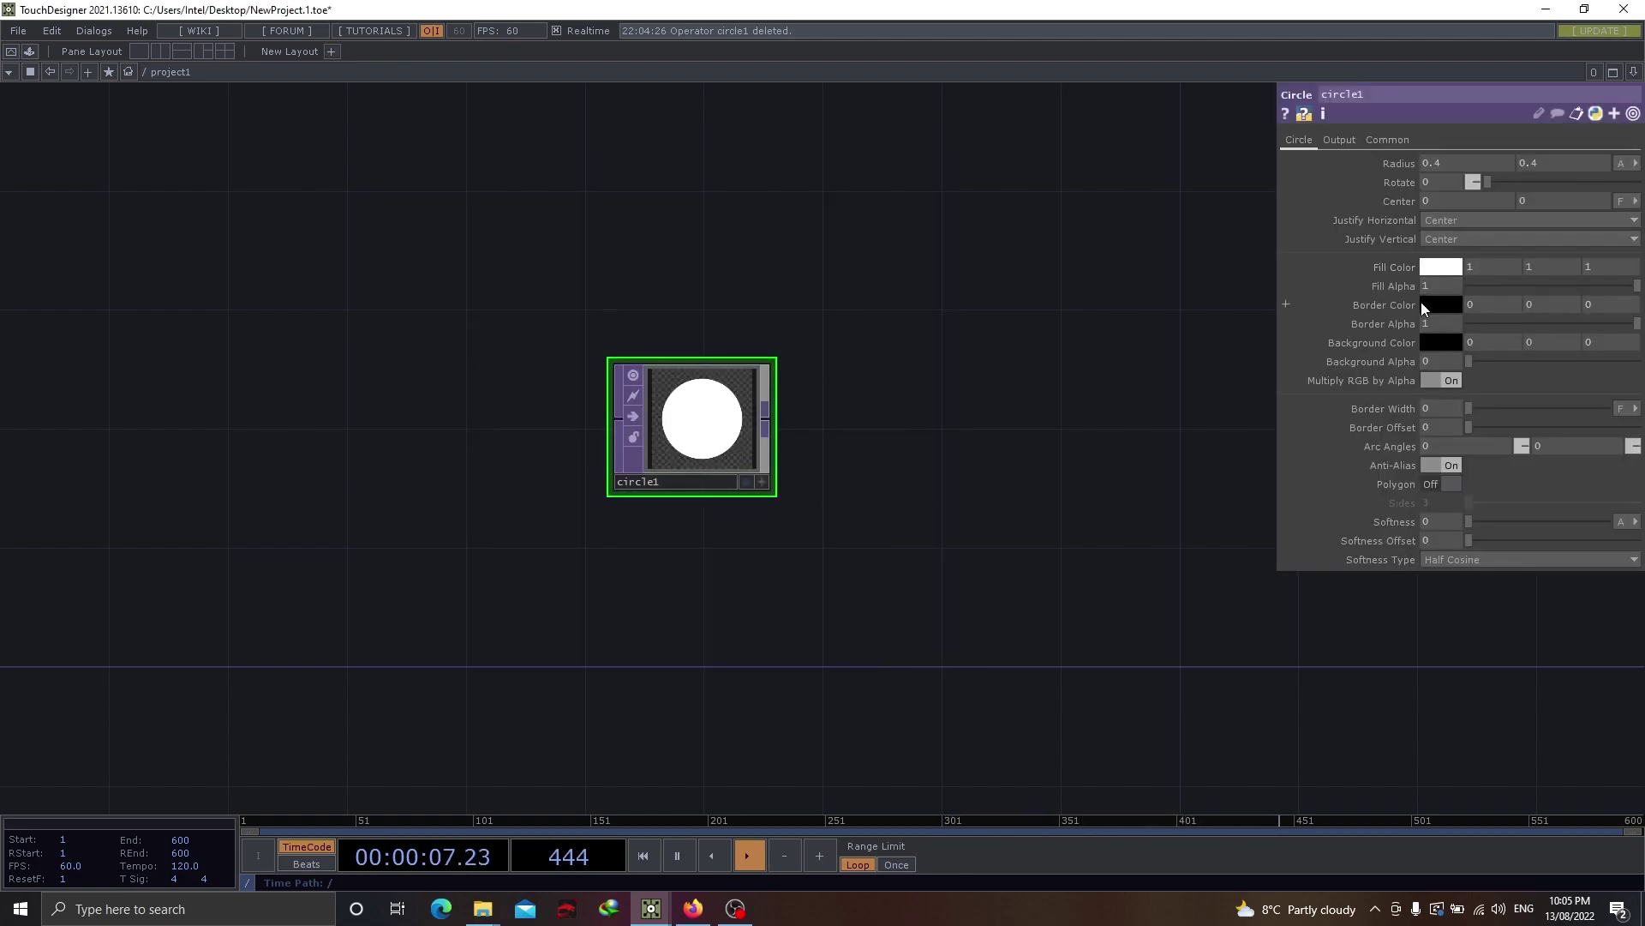
# - Set circle1's Fill Alpha to 0 and Border Width to .01
pyautogui.moveTo(1638, 285); pyautogui.dragTo(1452, 288)
pyautogui.click(1443, 408)
pyautogui.write('.1')
pyautogui.press('Return')
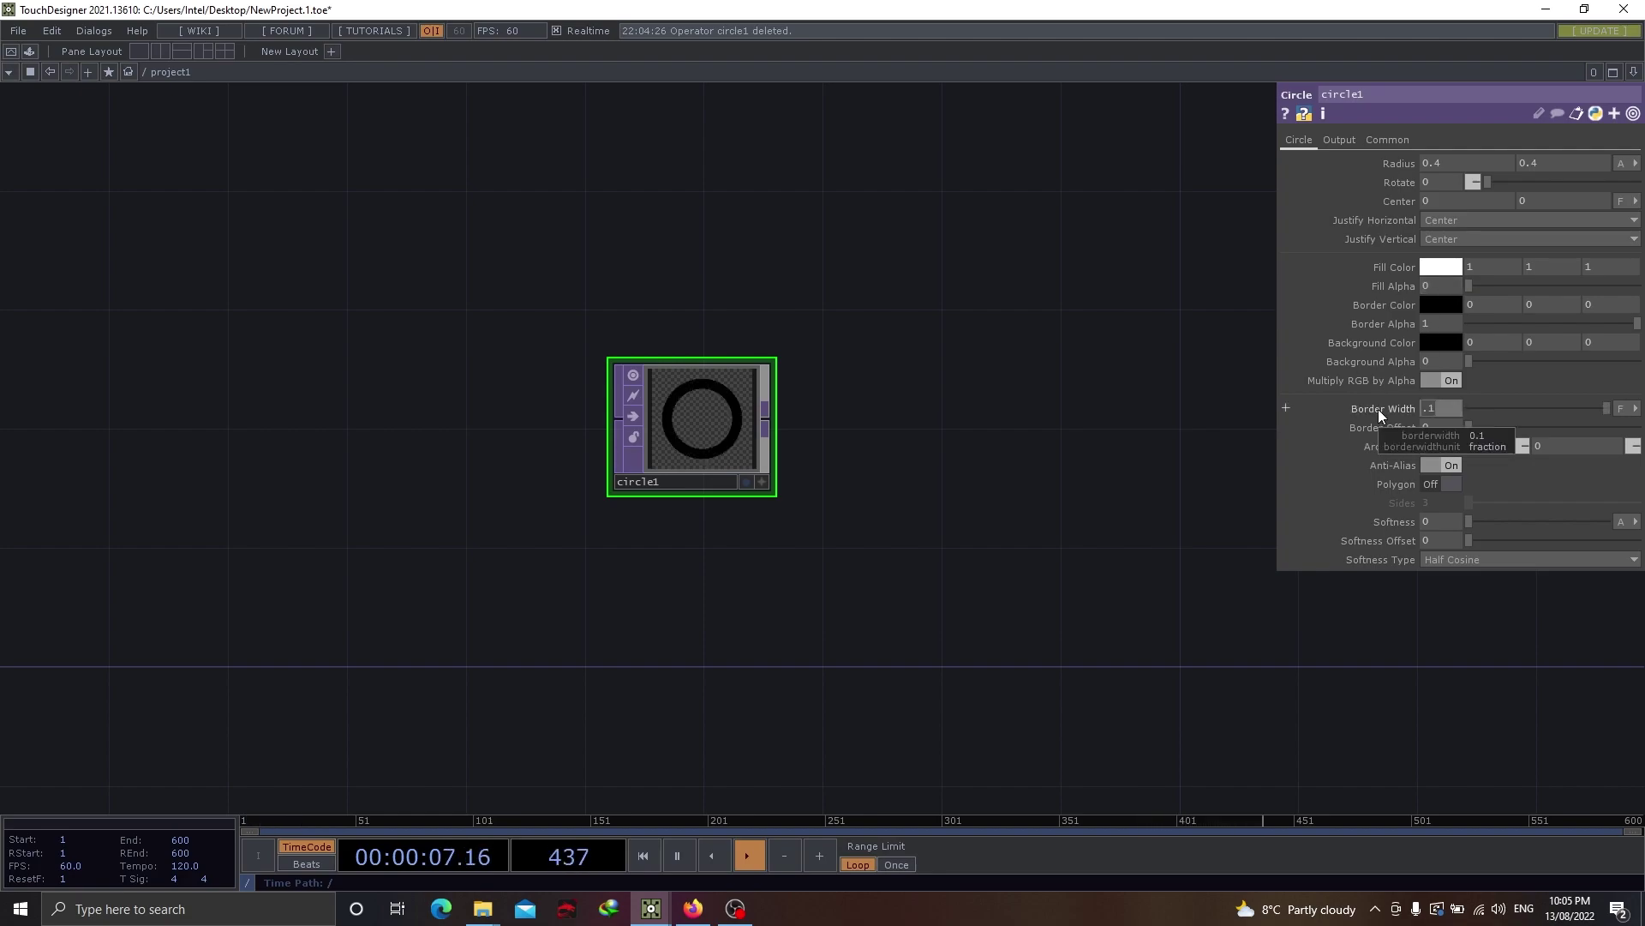
pyautogui.write('.01')
pyautogui.press('Return')
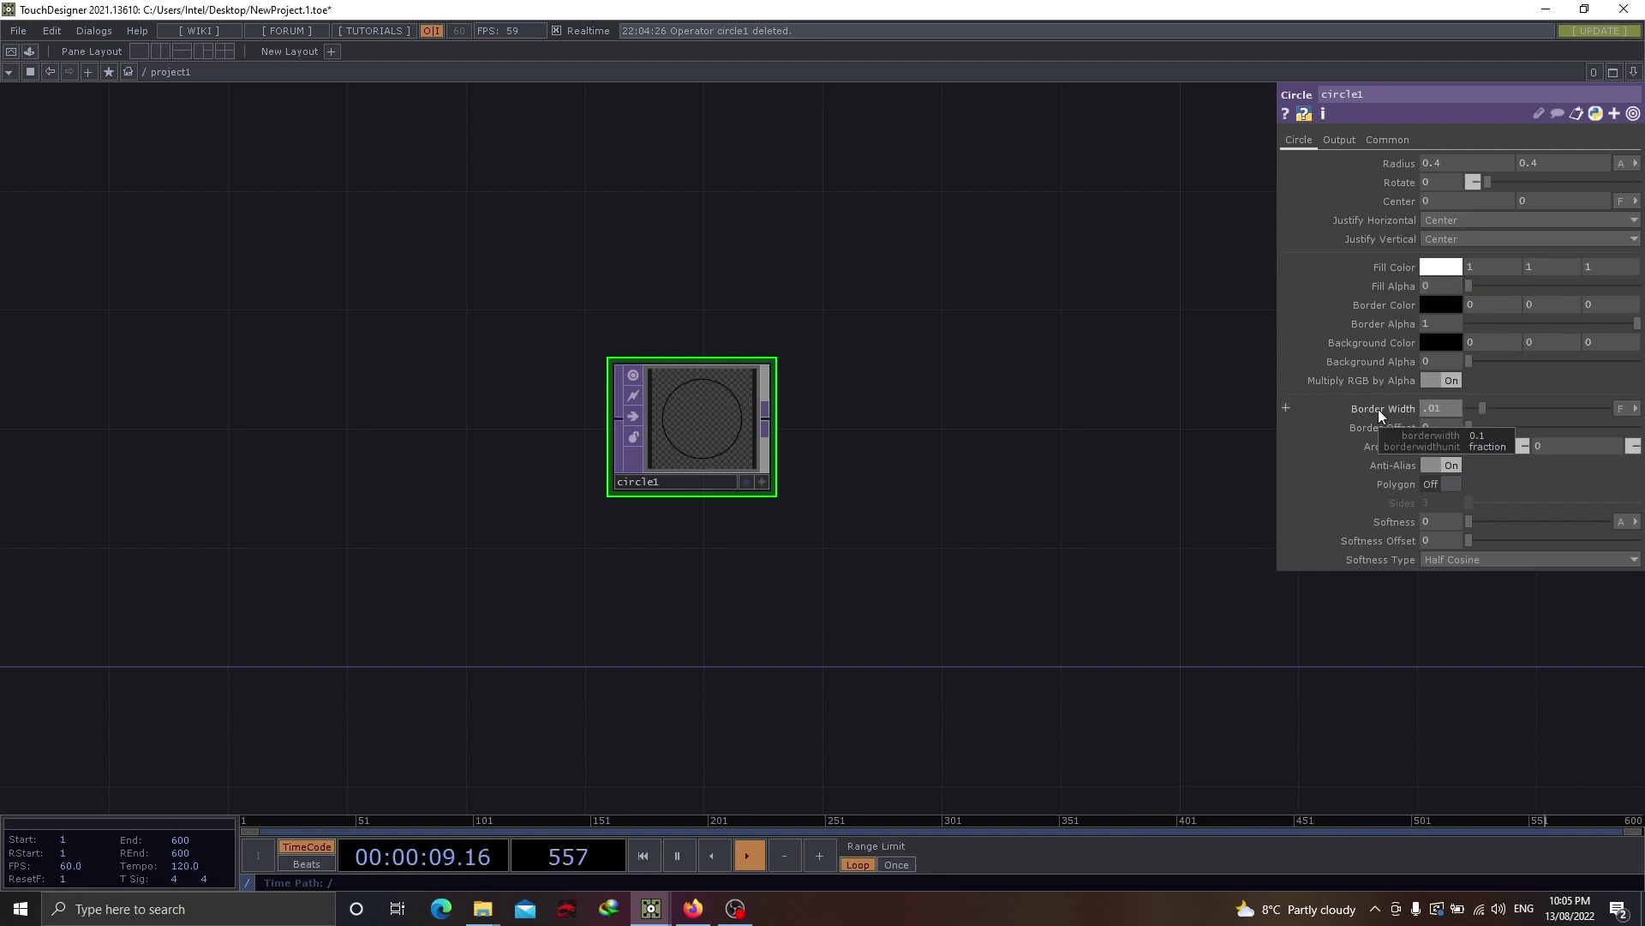
# - Make circle1's border colour cyan
pyautogui.click(1449, 308)
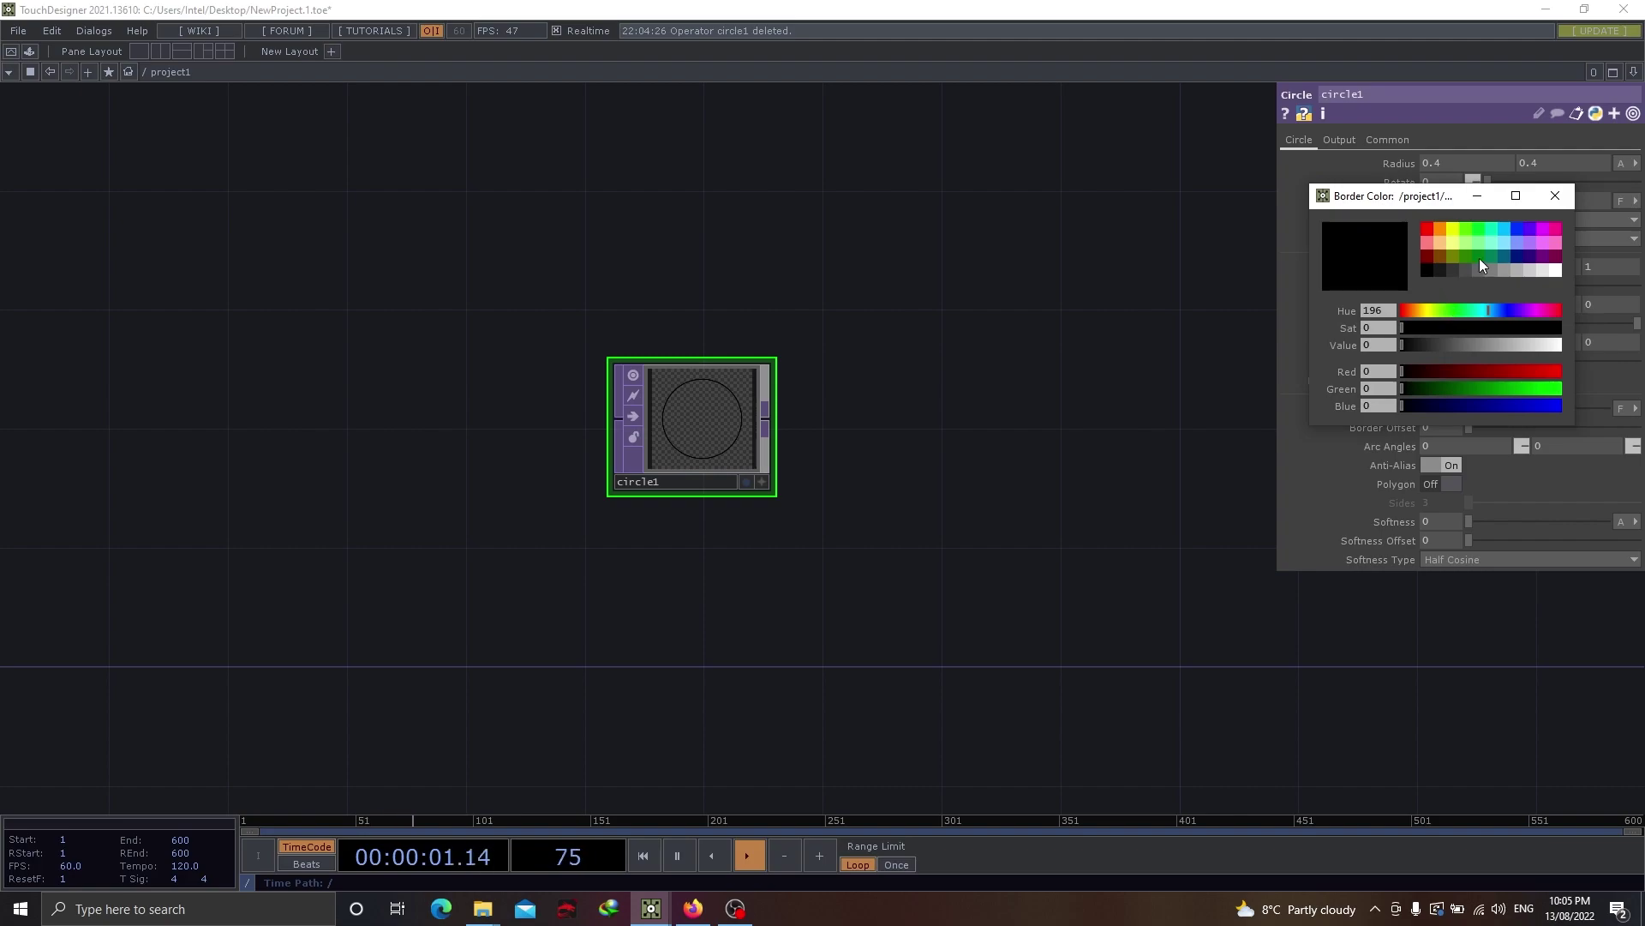
pyautogui.click(1508, 230)
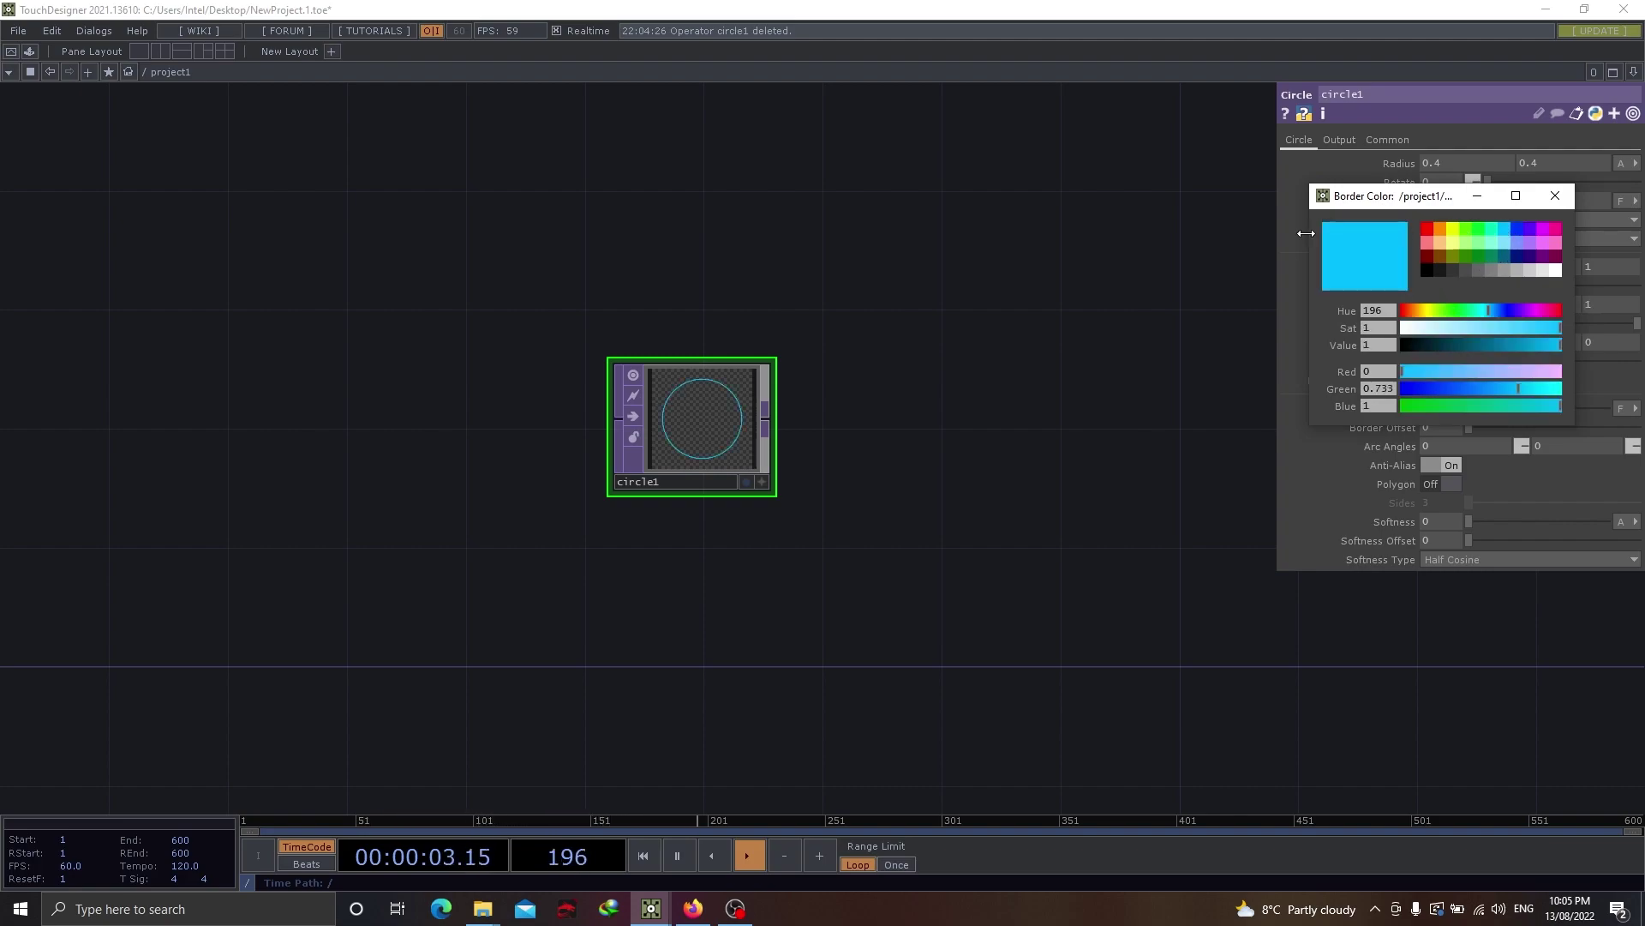
pyautogui.click(1555, 194)
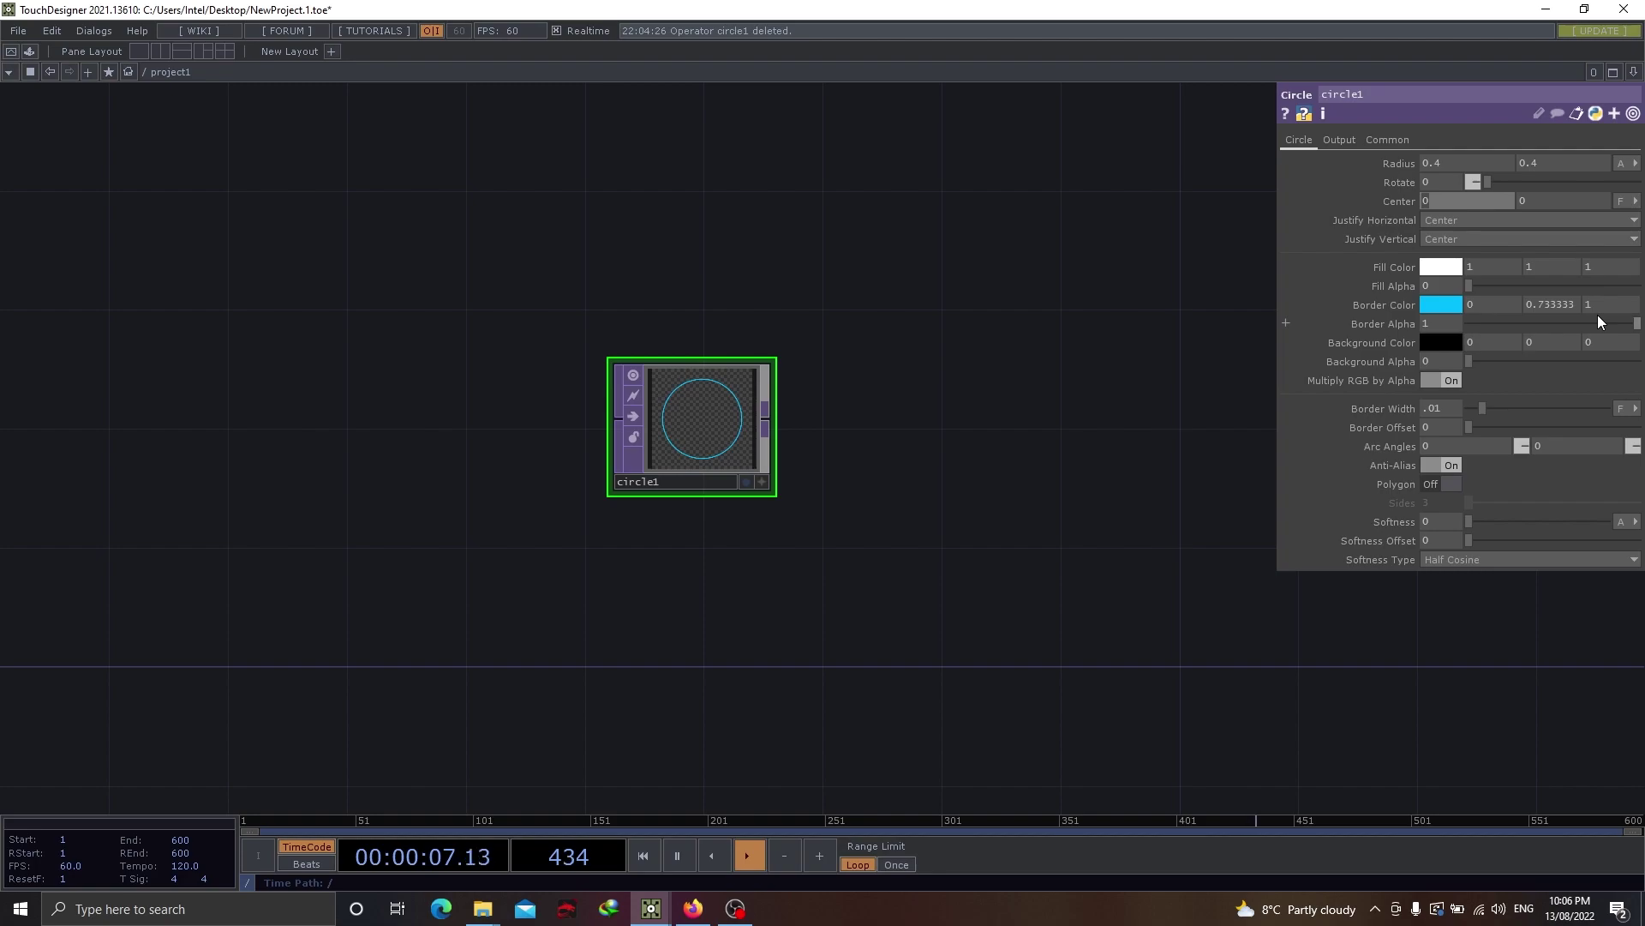
# - Set circle1's center to .3, -.3
pyautogui.write('.3')
pyautogui.press('Tab')
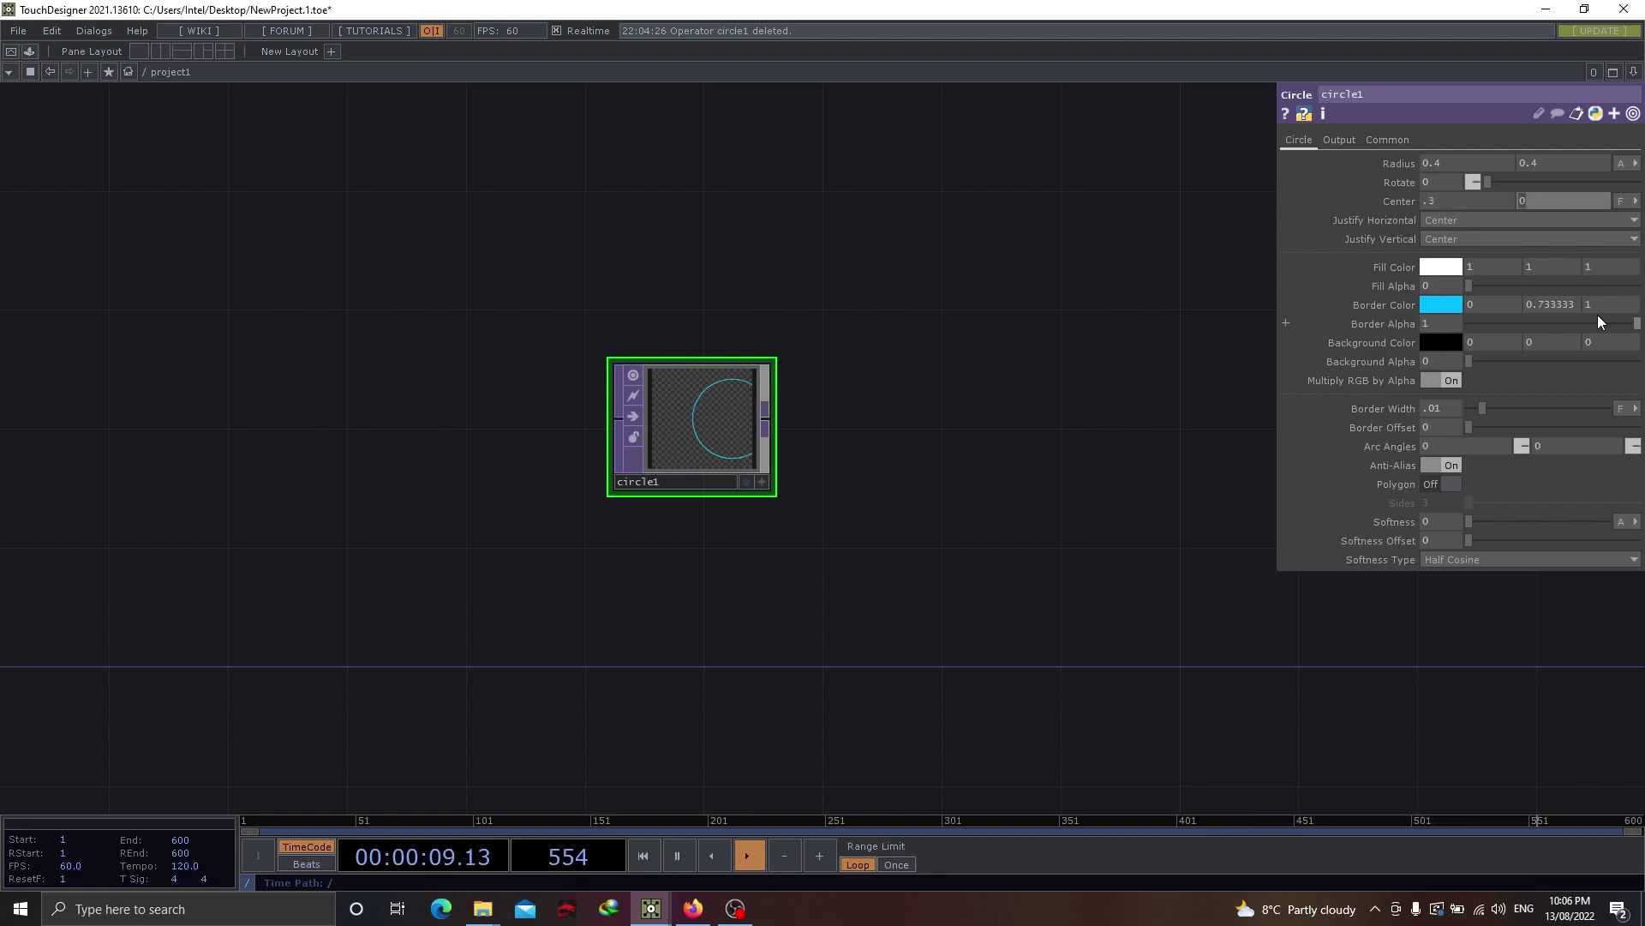
pyautogui.write('-.3')
pyautogui.press('Return')
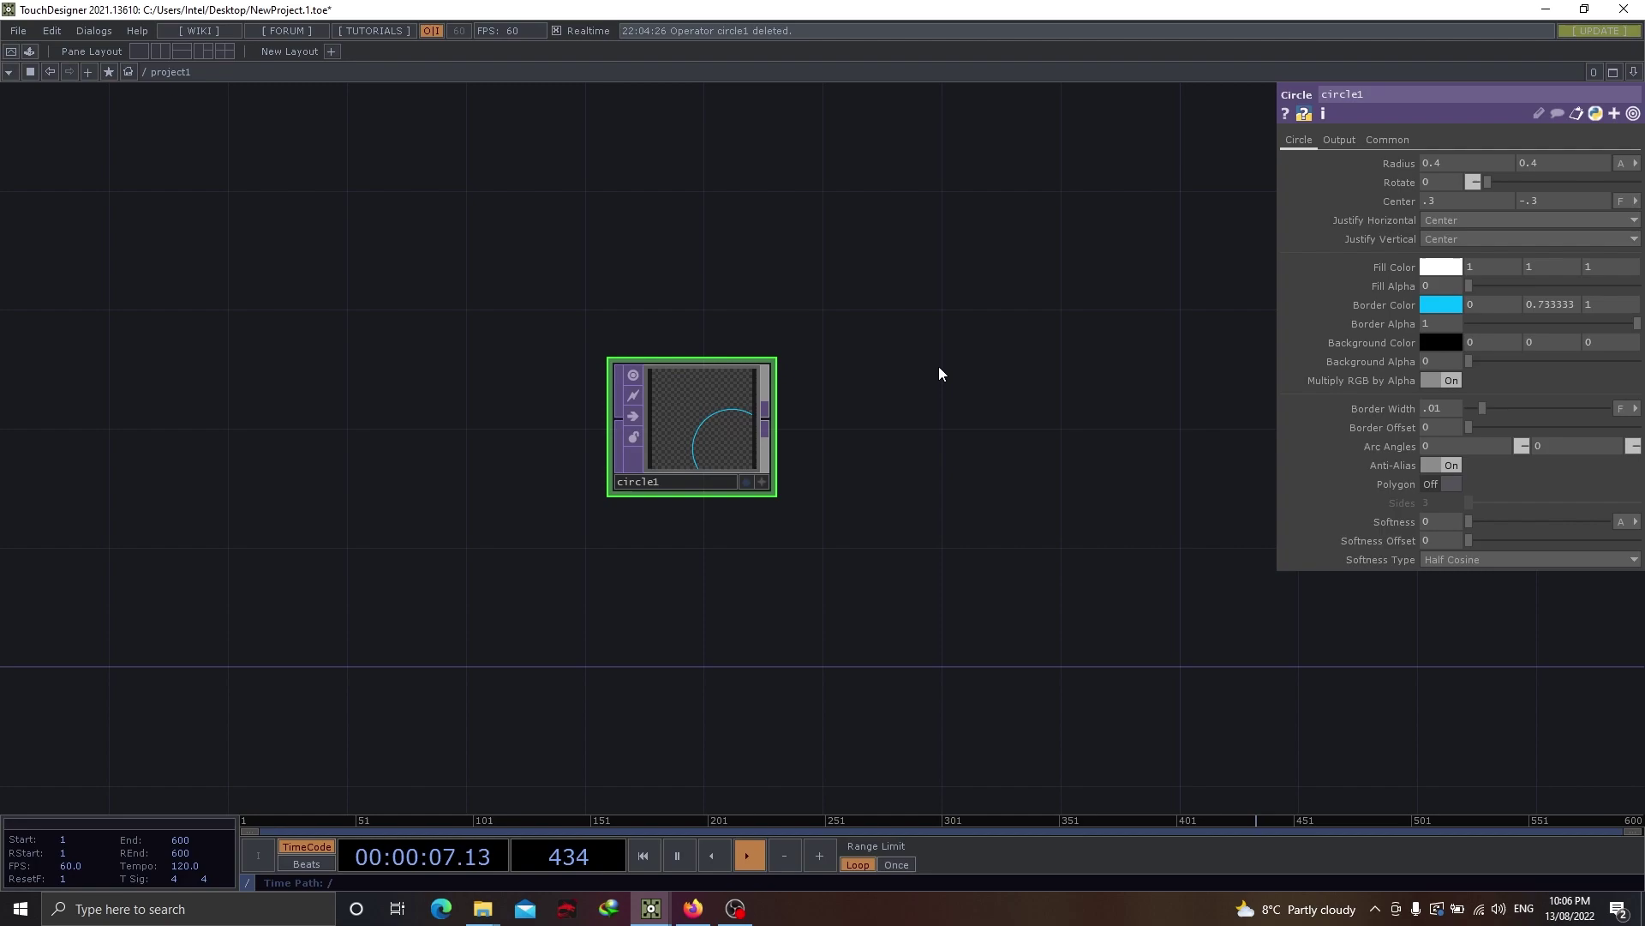
pyautogui.moveTo(969, 511); pyautogui.dragTo(729, 510)
pyautogui.moveTo(471, 657); pyautogui.dragTo(558, 522)
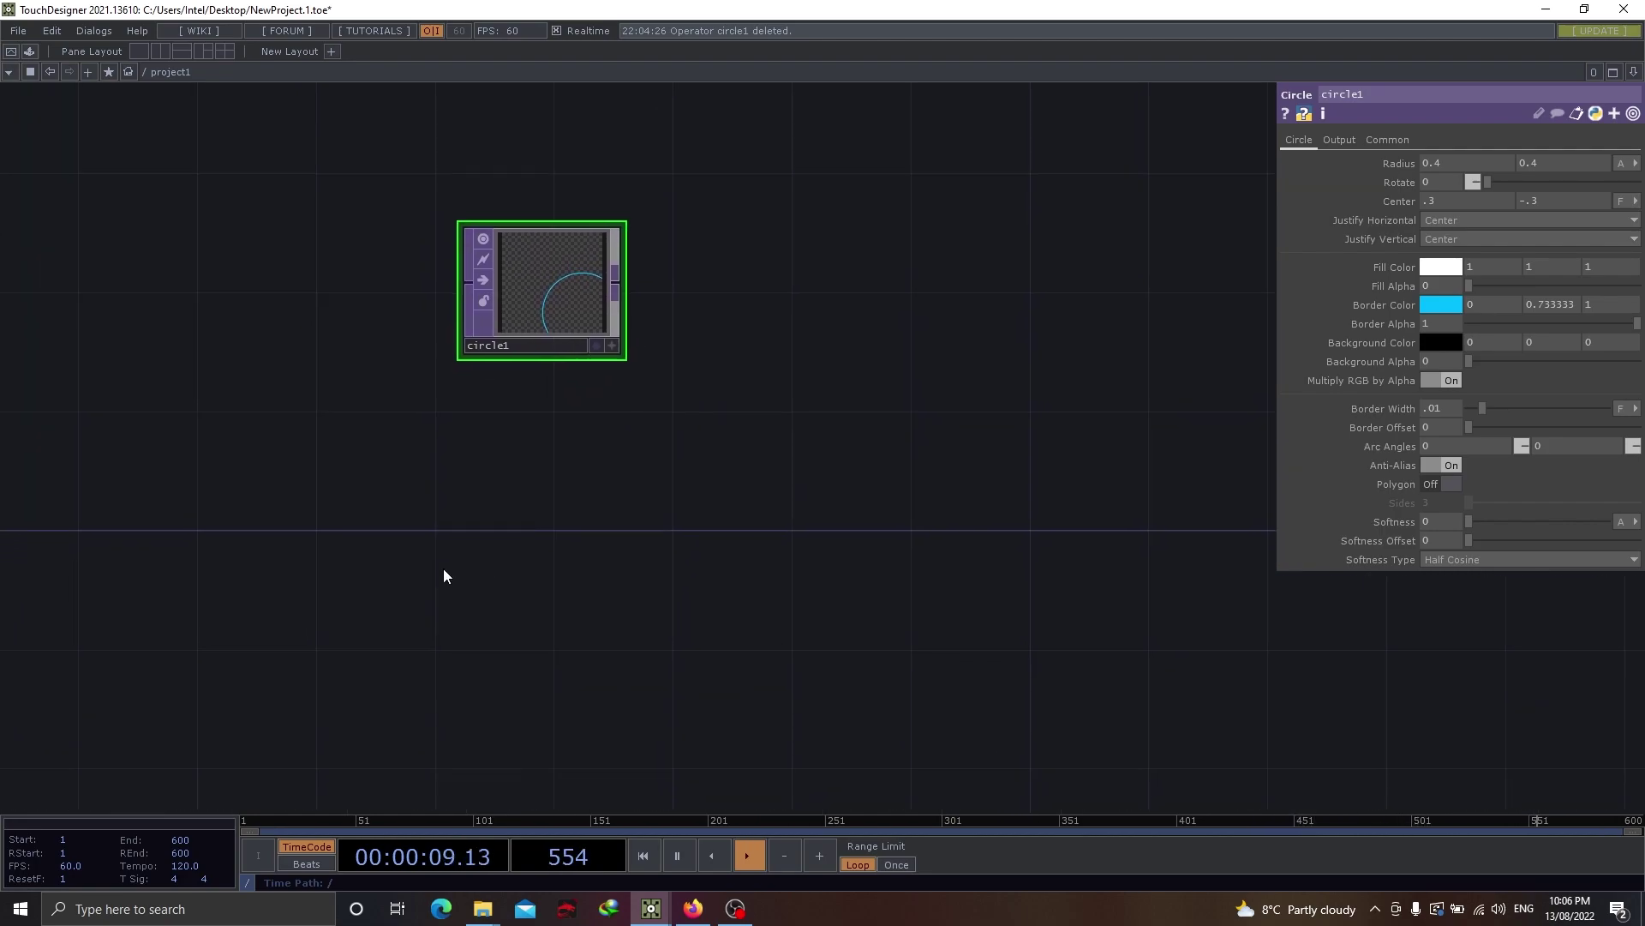
# - Add a Mouse In CHOP, mousein1, below circle1
pyautogui.press('Tab')
pyautogui.click(346, 307)
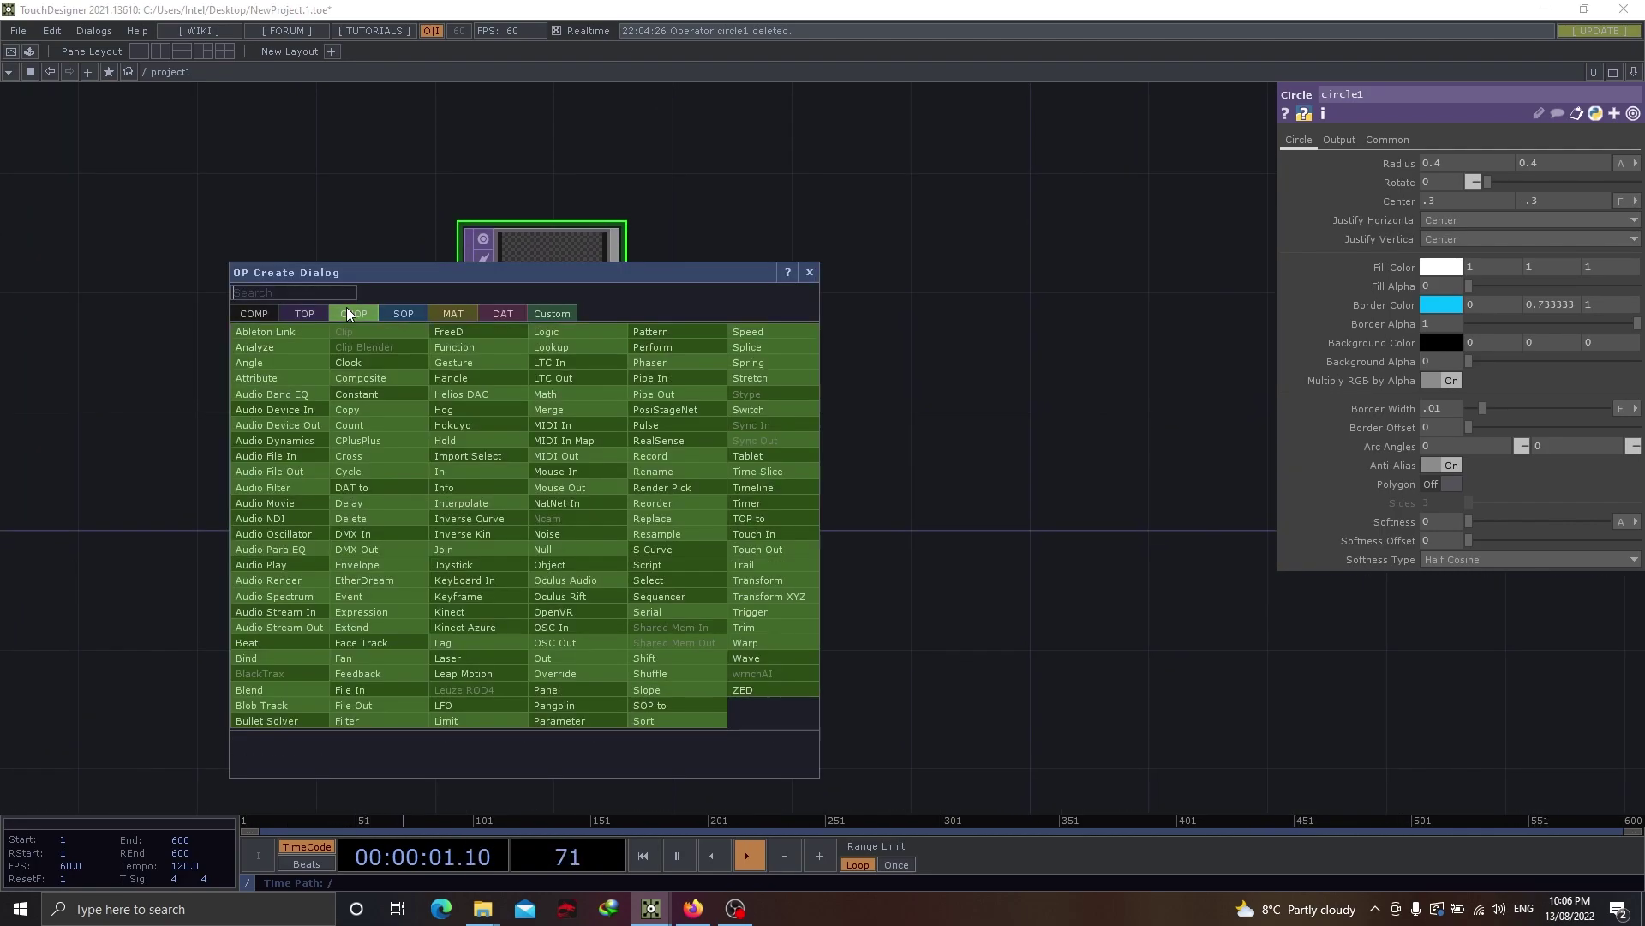
pyautogui.write('mou')
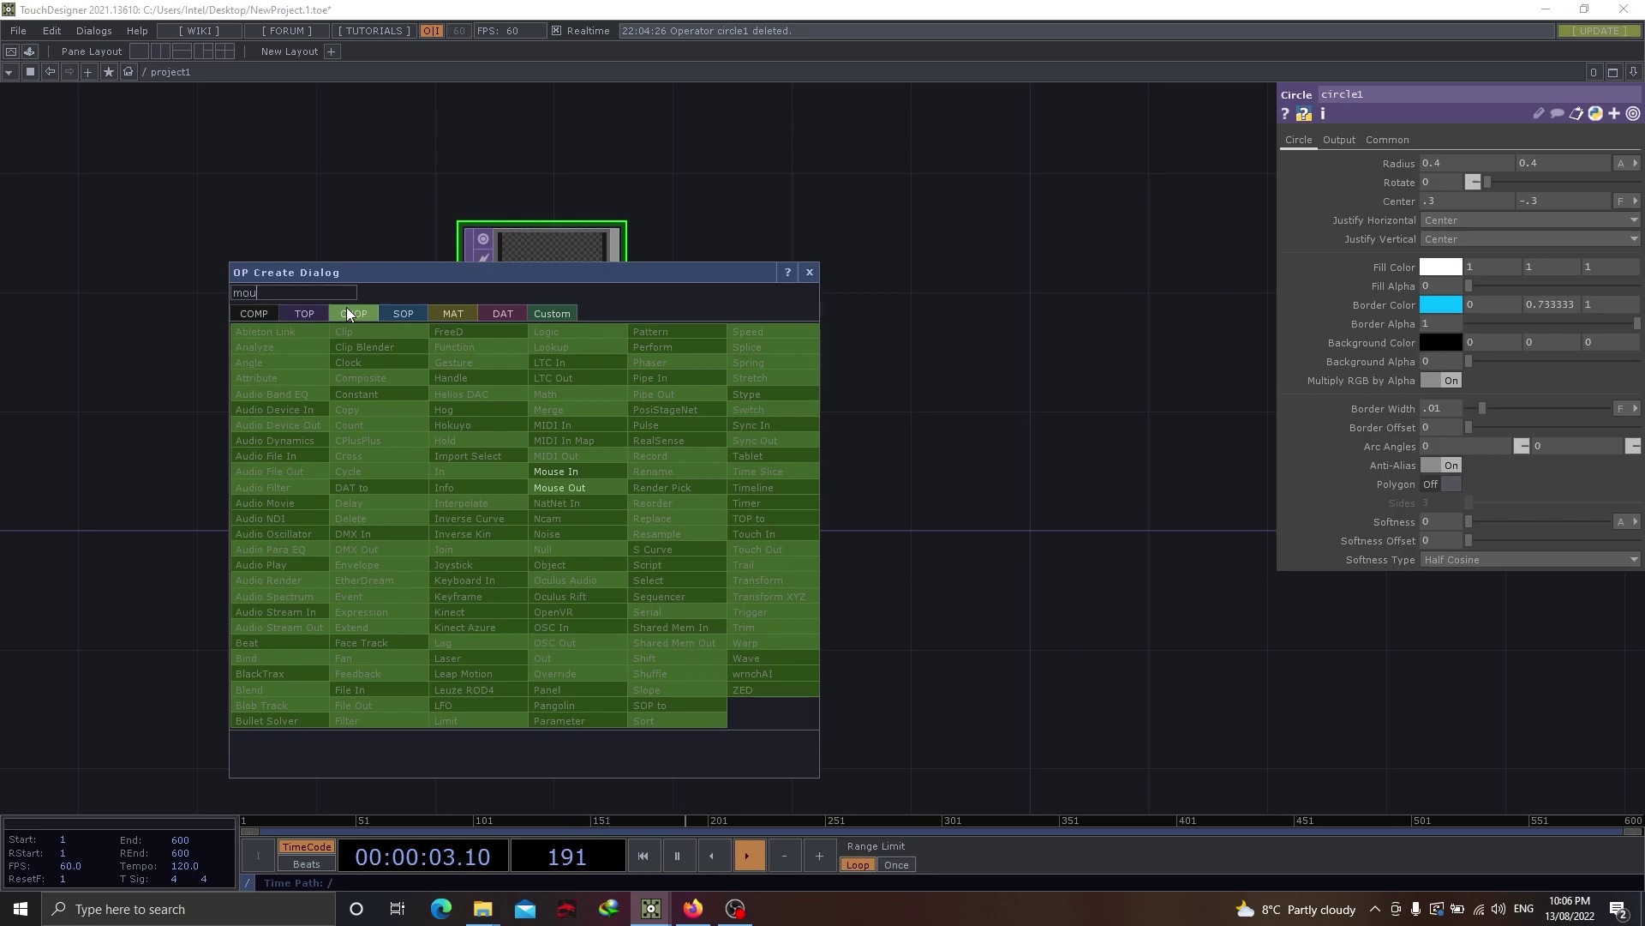
pyautogui.click(578, 470)
pyautogui.click(556, 495)
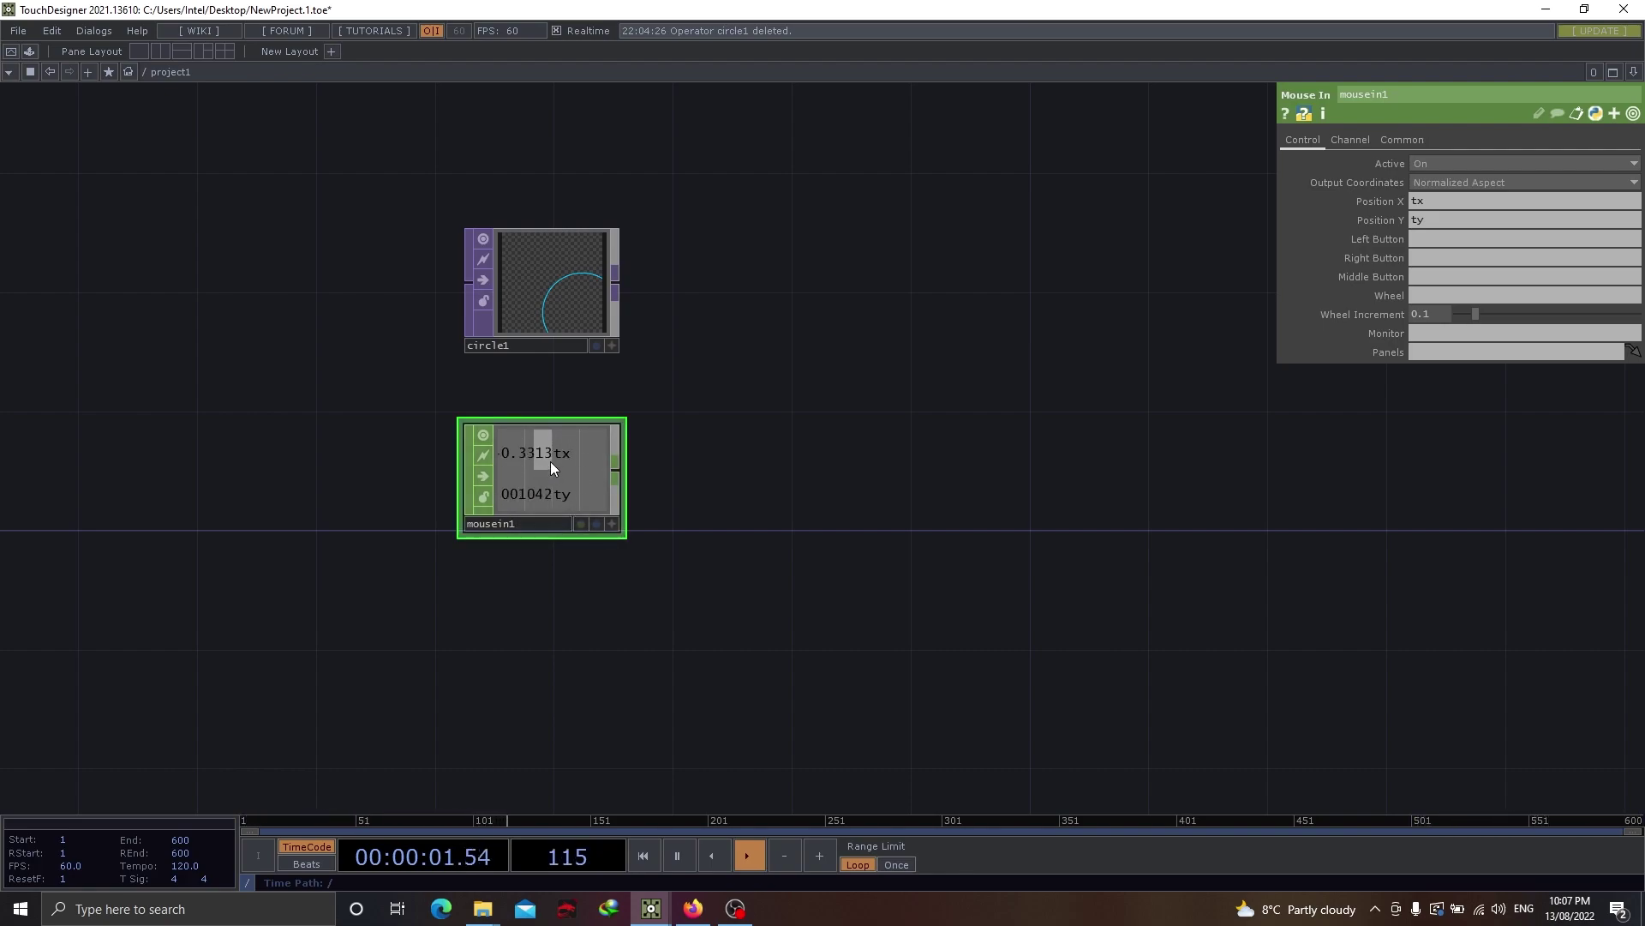
# - Link circle1's radiusx to mousein1's tx as a CHOP reference and display circle1 as background
pyautogui.click(567, 274)
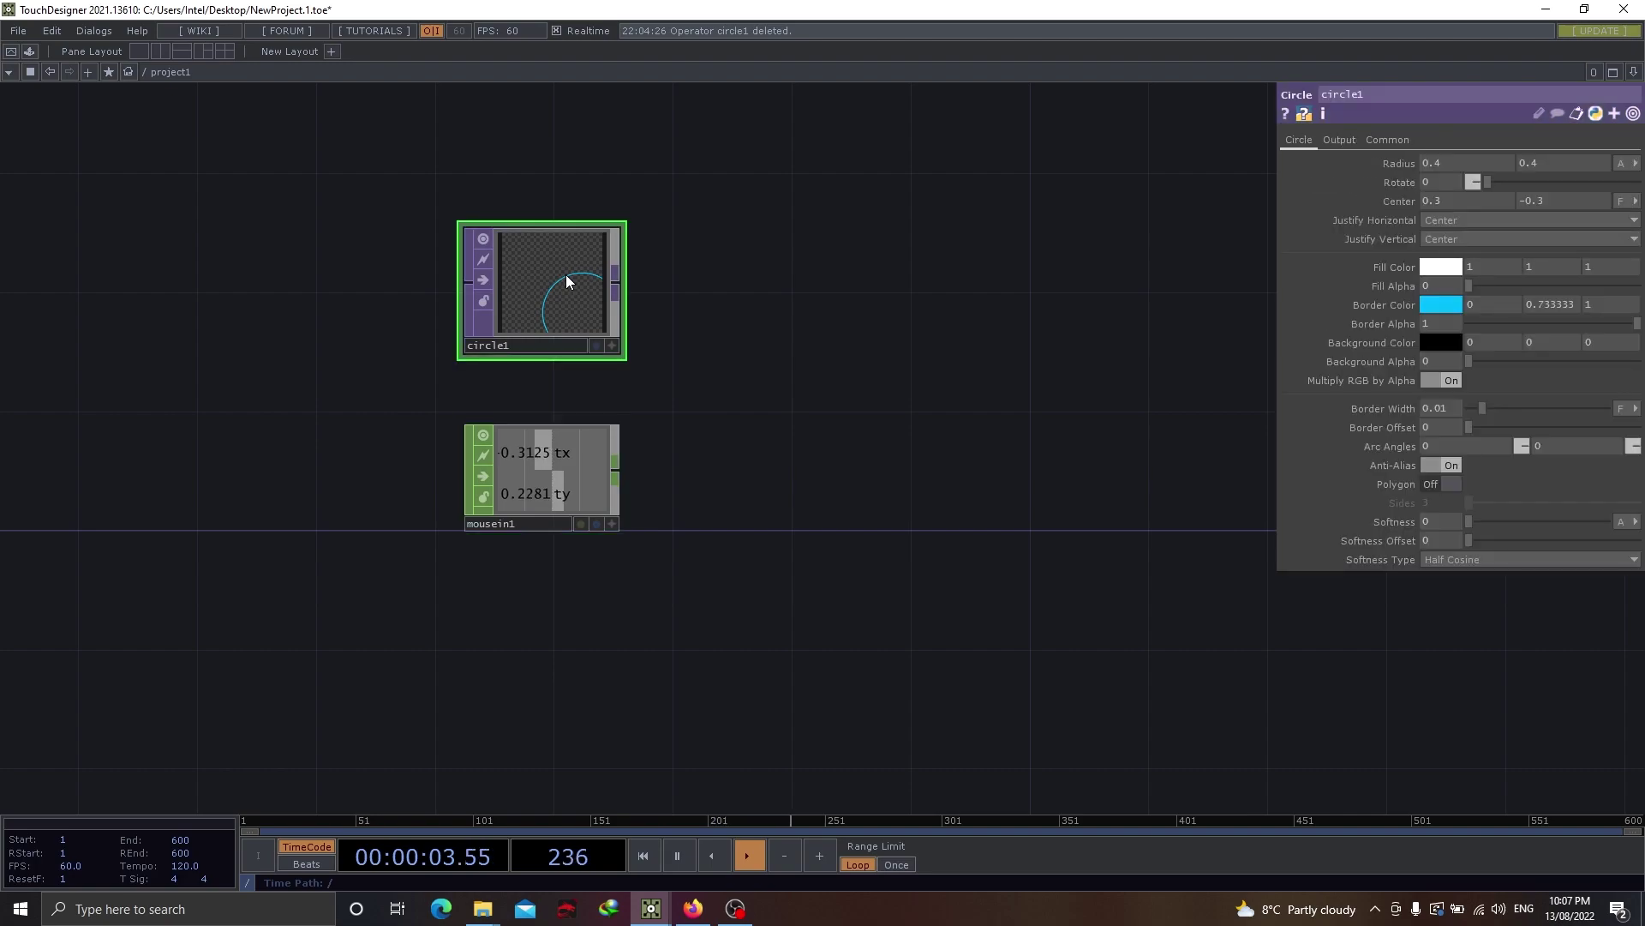
pyautogui.click(1402, 161)
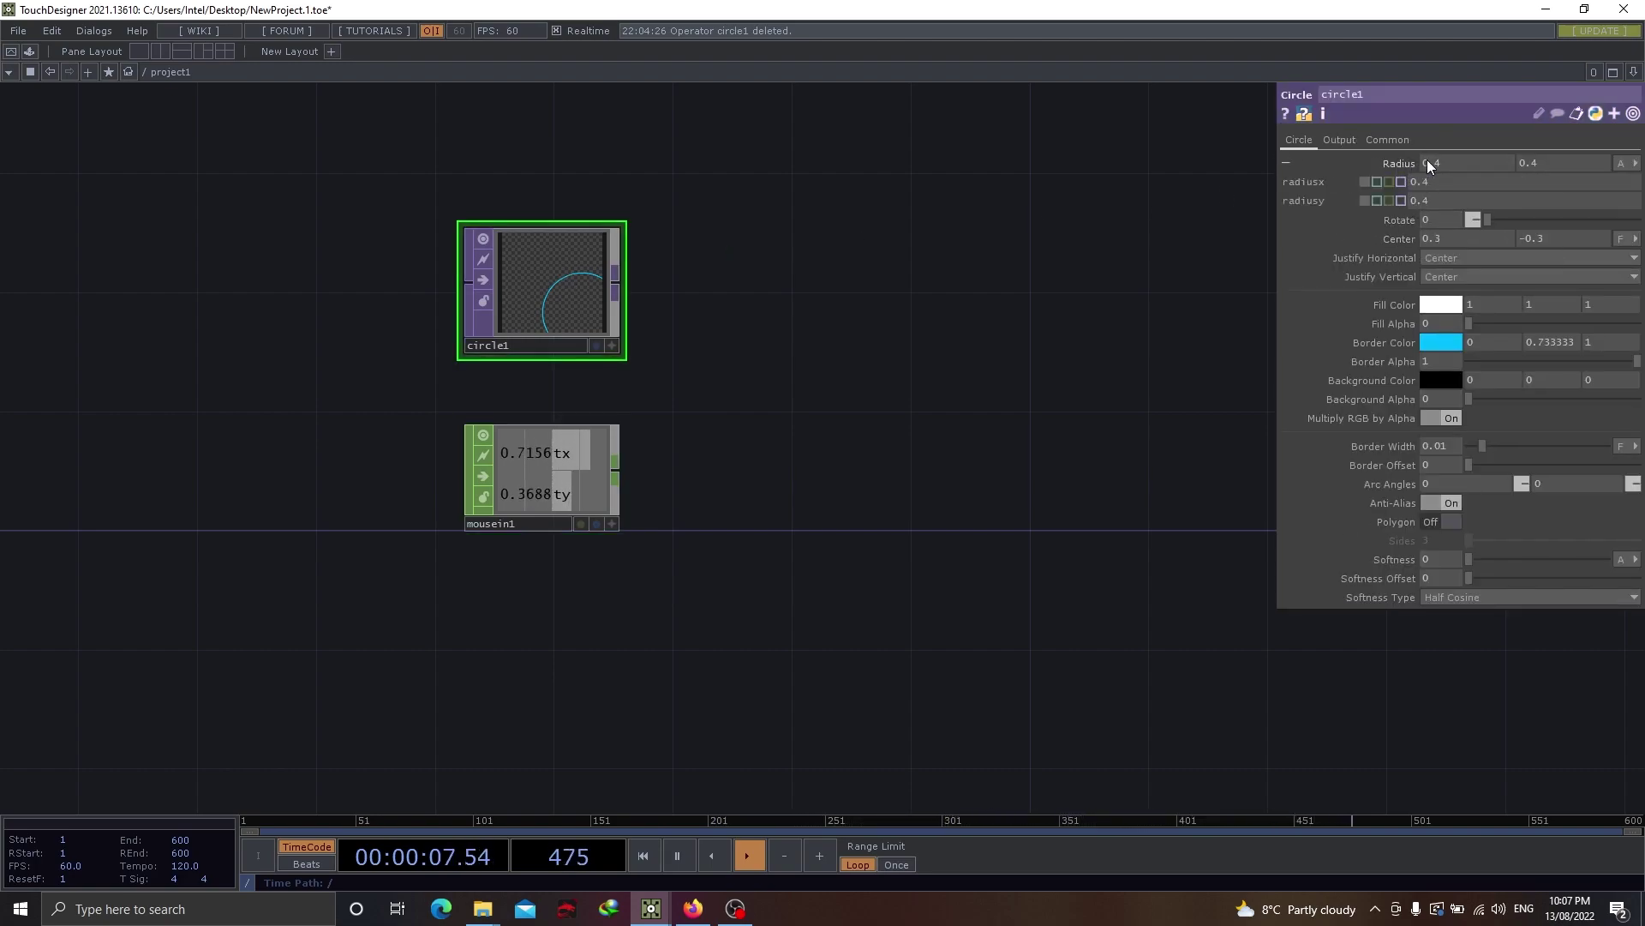
pyautogui.click(612, 524)
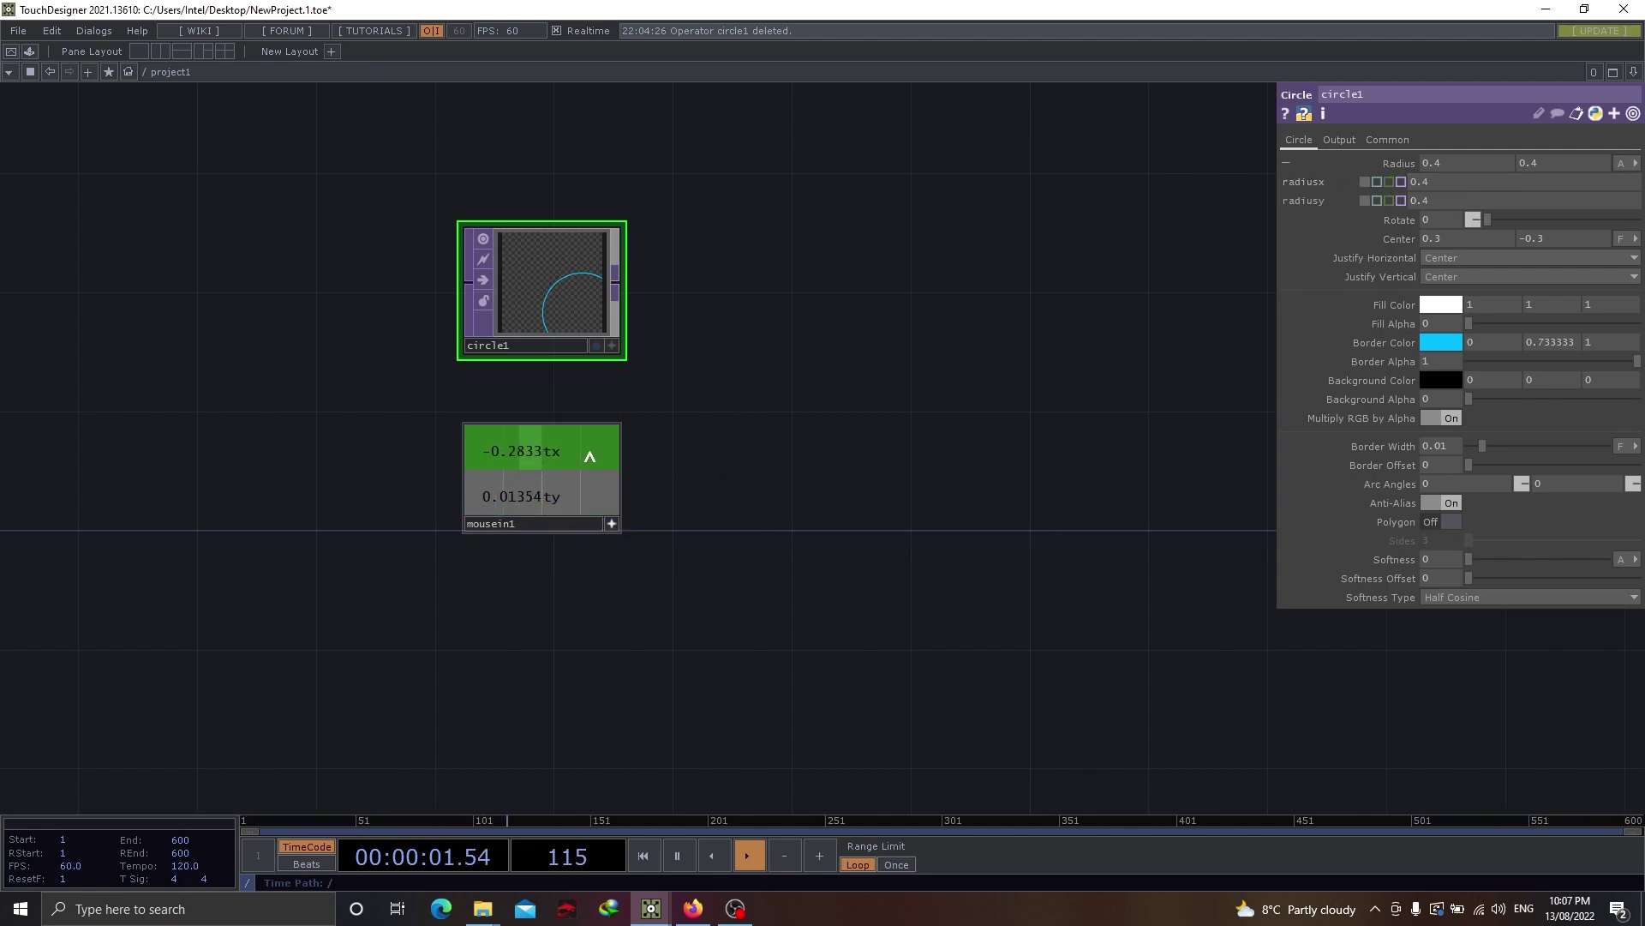
pyautogui.moveTo(919, 382); pyautogui.dragTo(1429, 179)
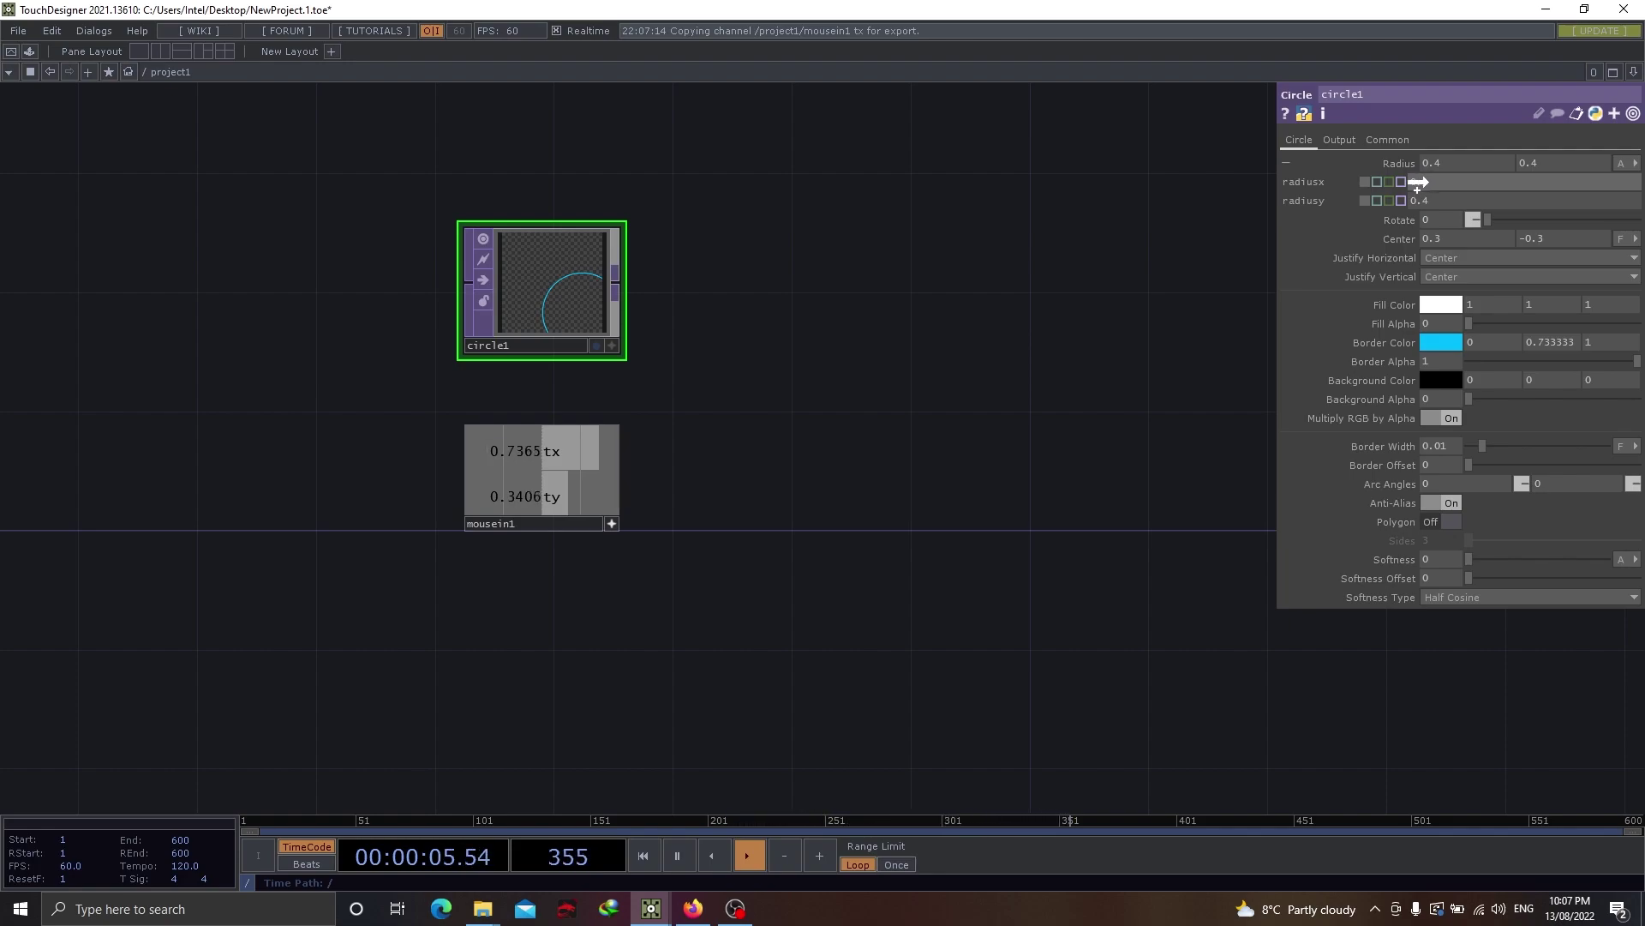
pyautogui.click(1462, 174)
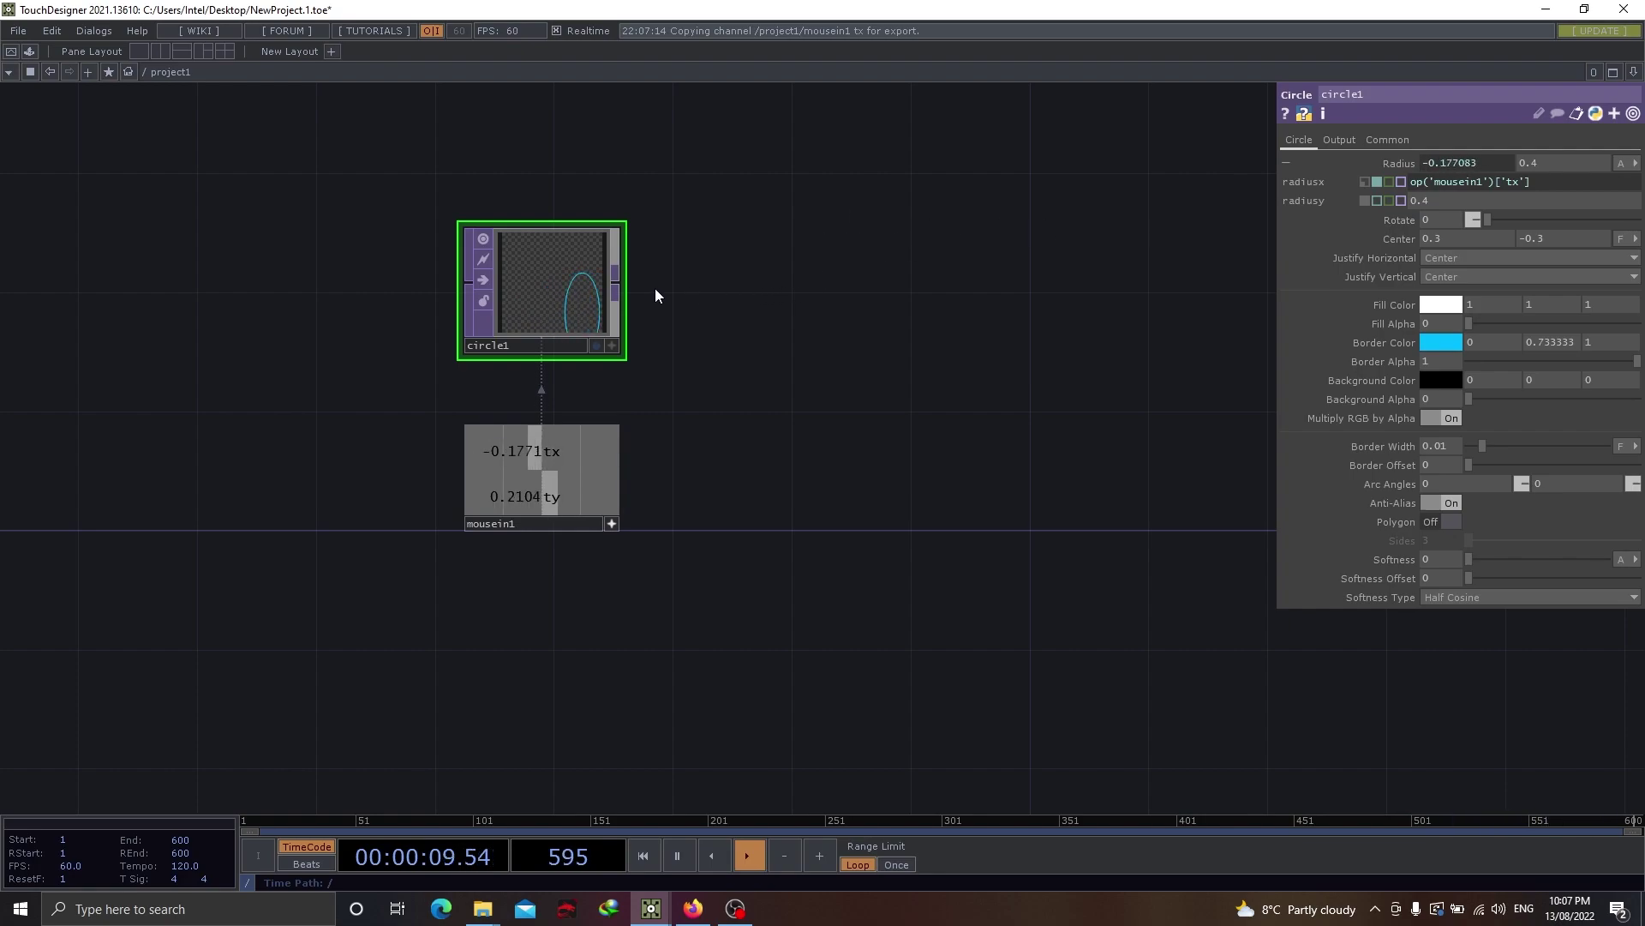
pyautogui.click(596, 348)
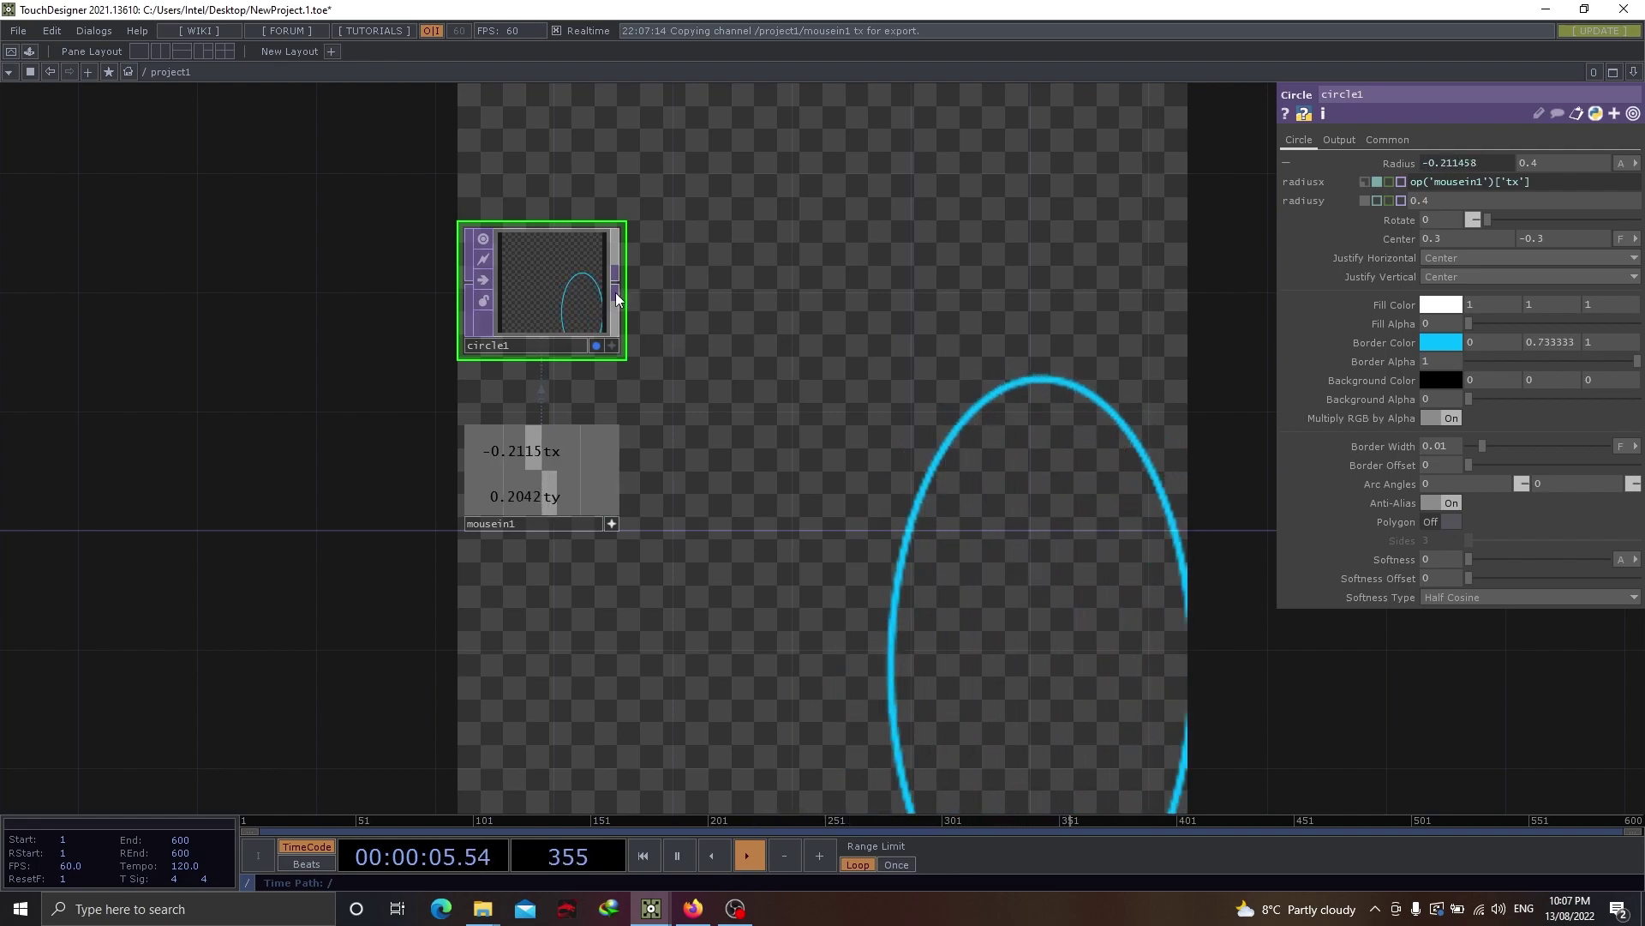
# - Give circle1 a 1024 x 1024 resolution and 32-bit float (RGBA) pixel format
pyautogui.click(1394, 140)
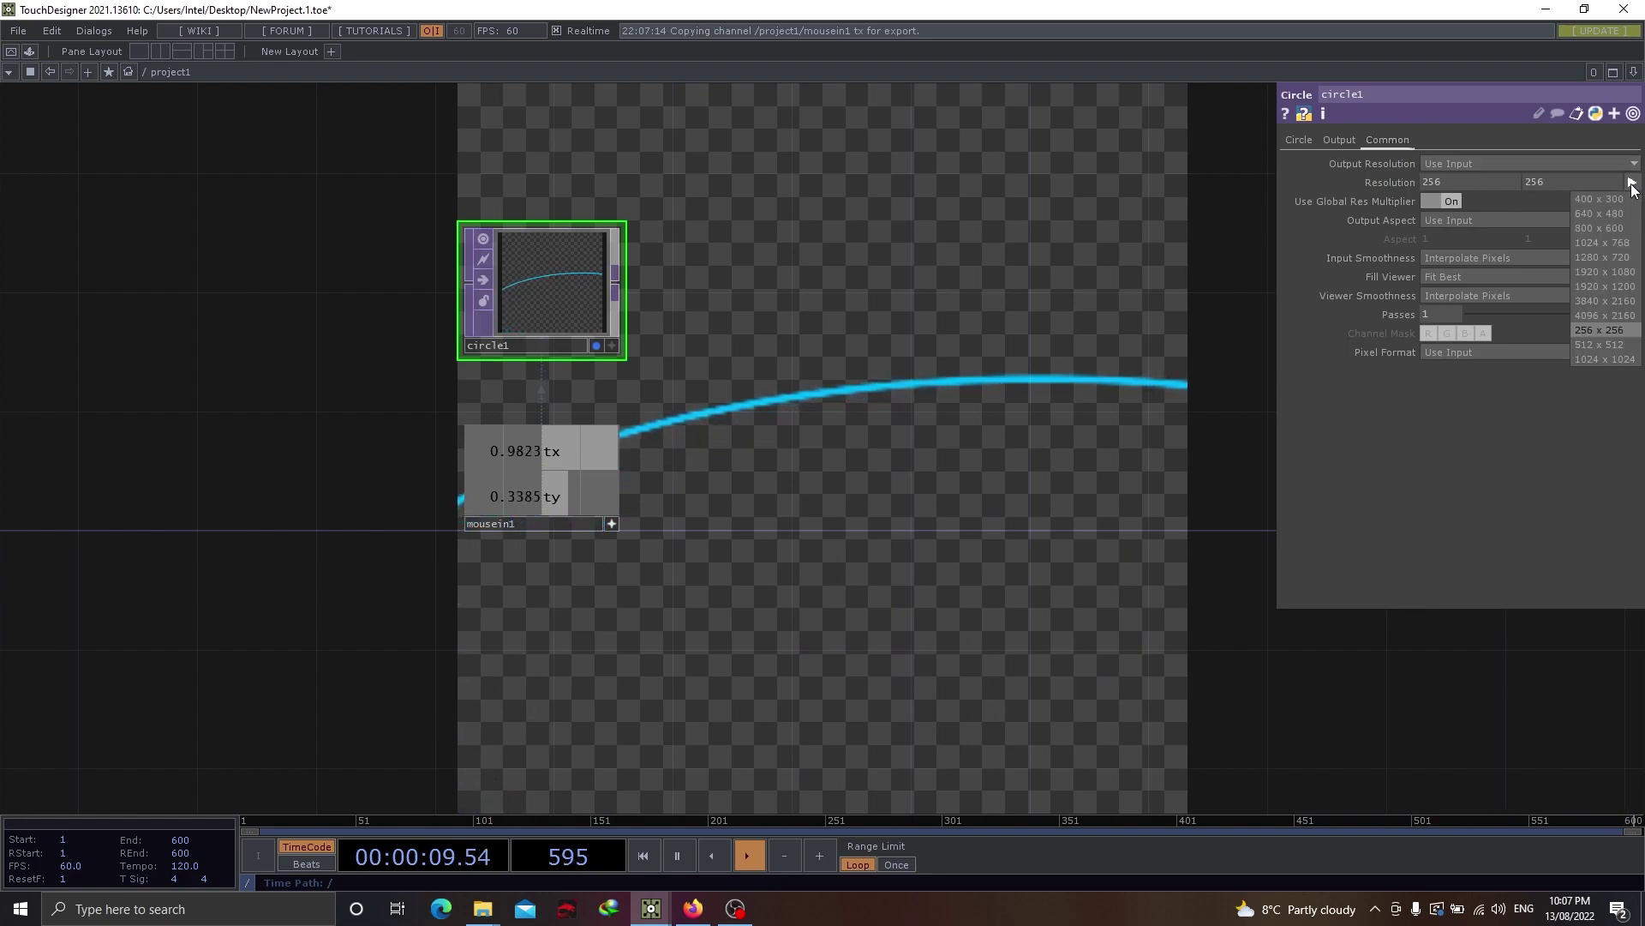
pyautogui.click(1612, 359)
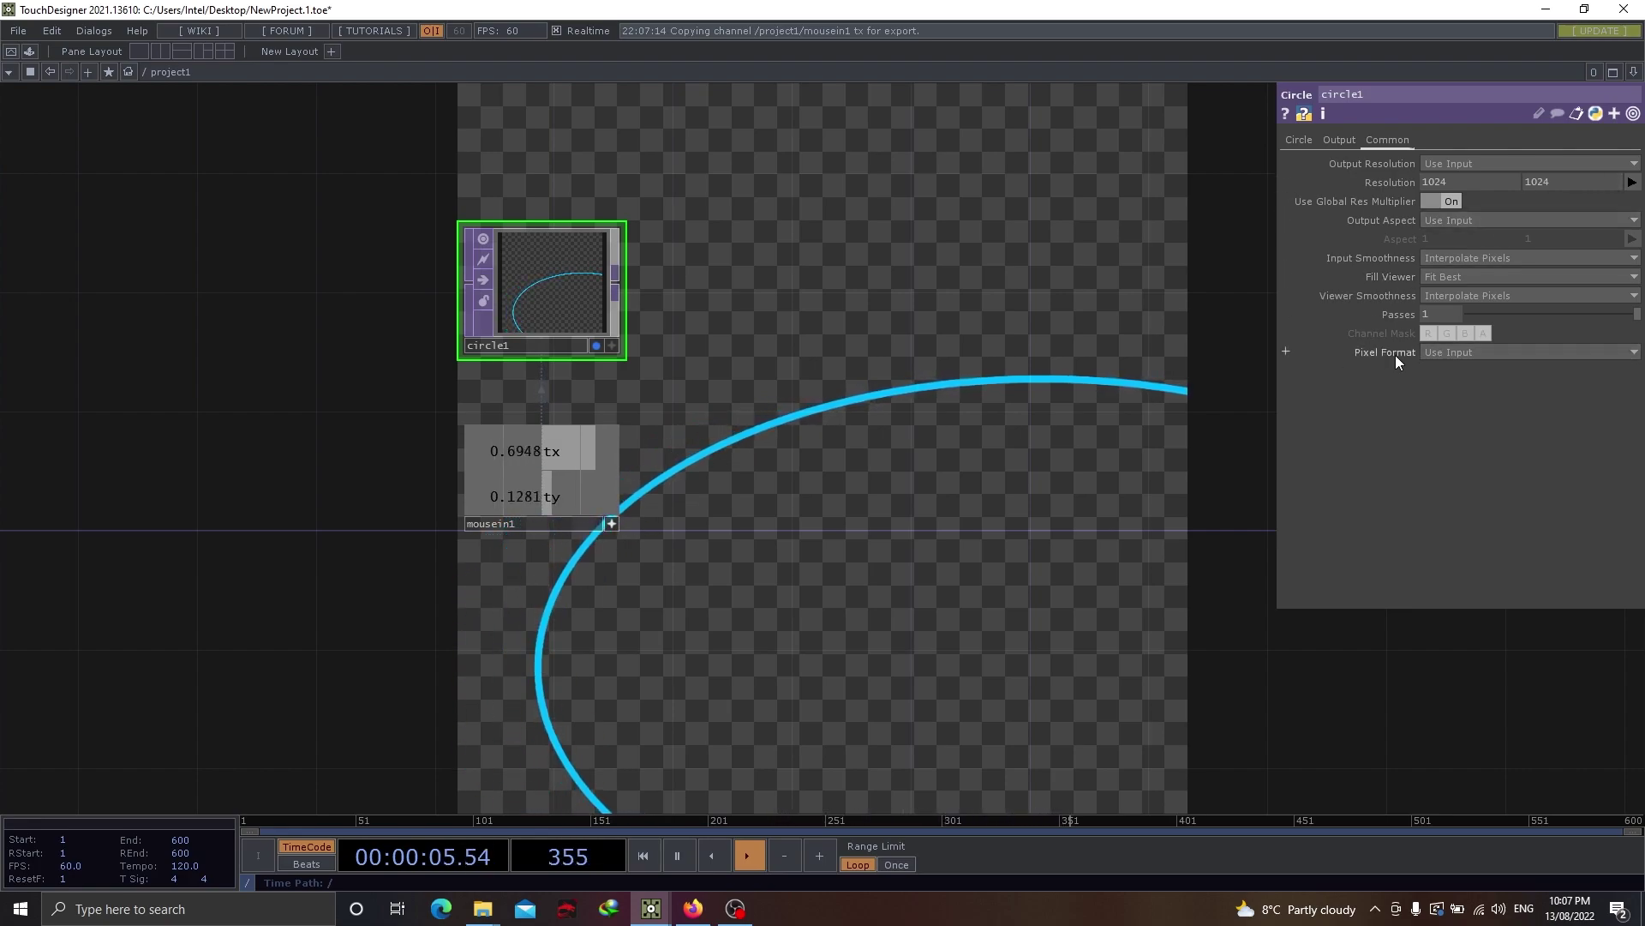
pyautogui.click(1490, 354)
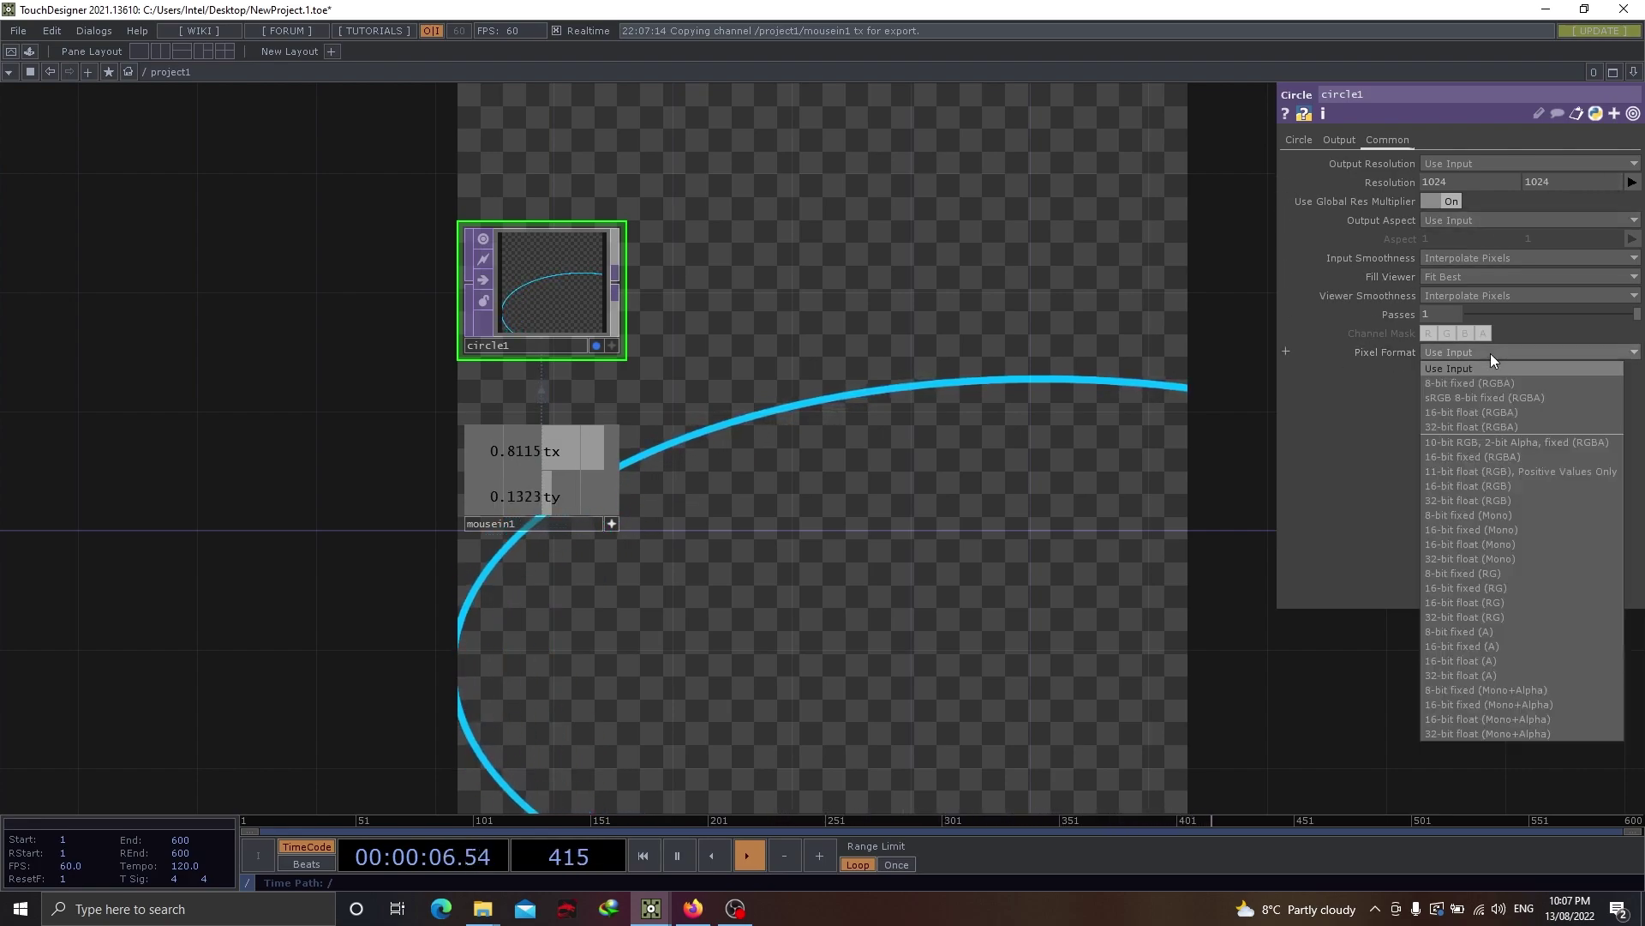
pyautogui.click(1489, 426)
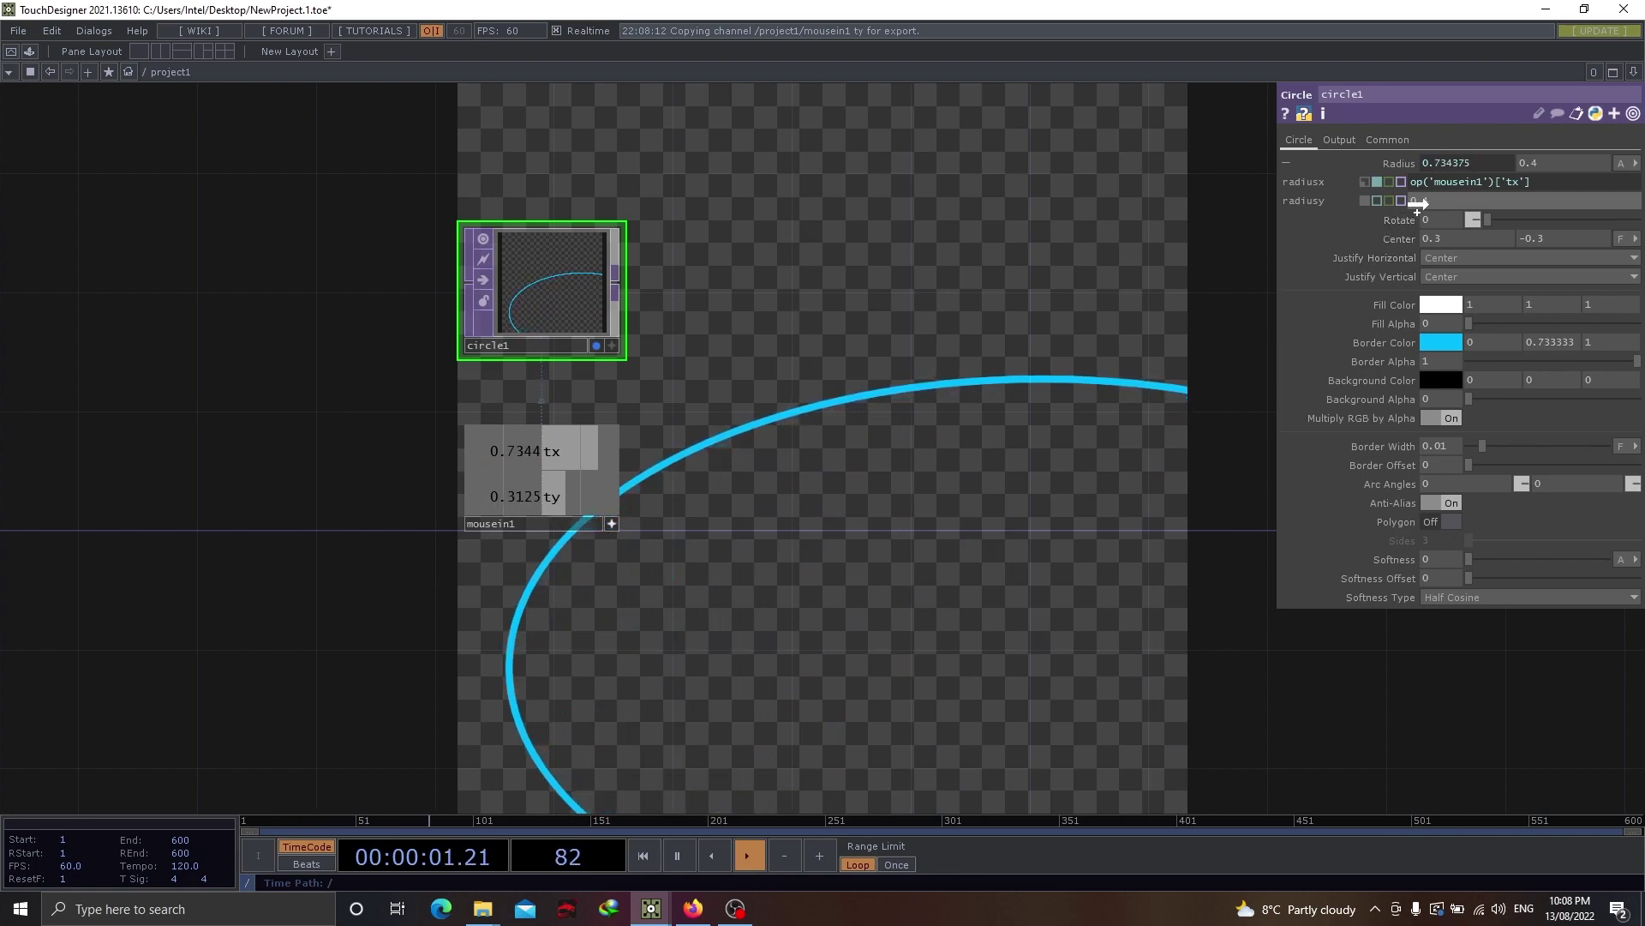
# - Link circle1's radiusy to mousein1's ty channel
pyautogui.moveTo(1424, 201); pyautogui.dragTo(1448, 194)
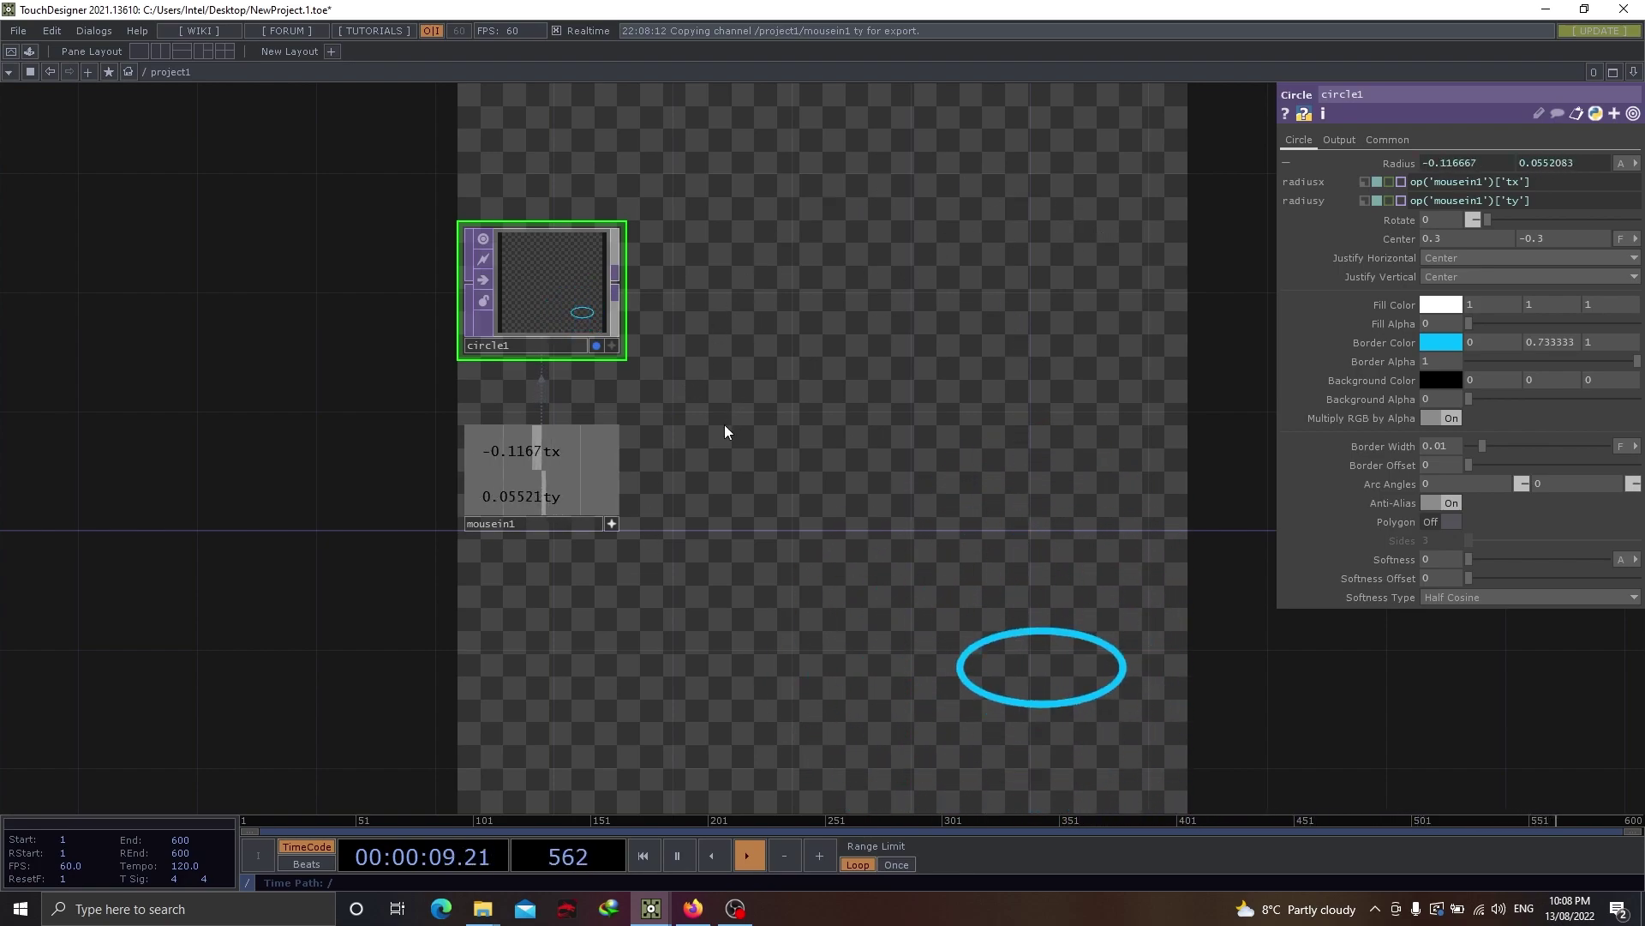
# - Add a Null TOP, null1, wired after circle1
pyautogui.press('Tab')
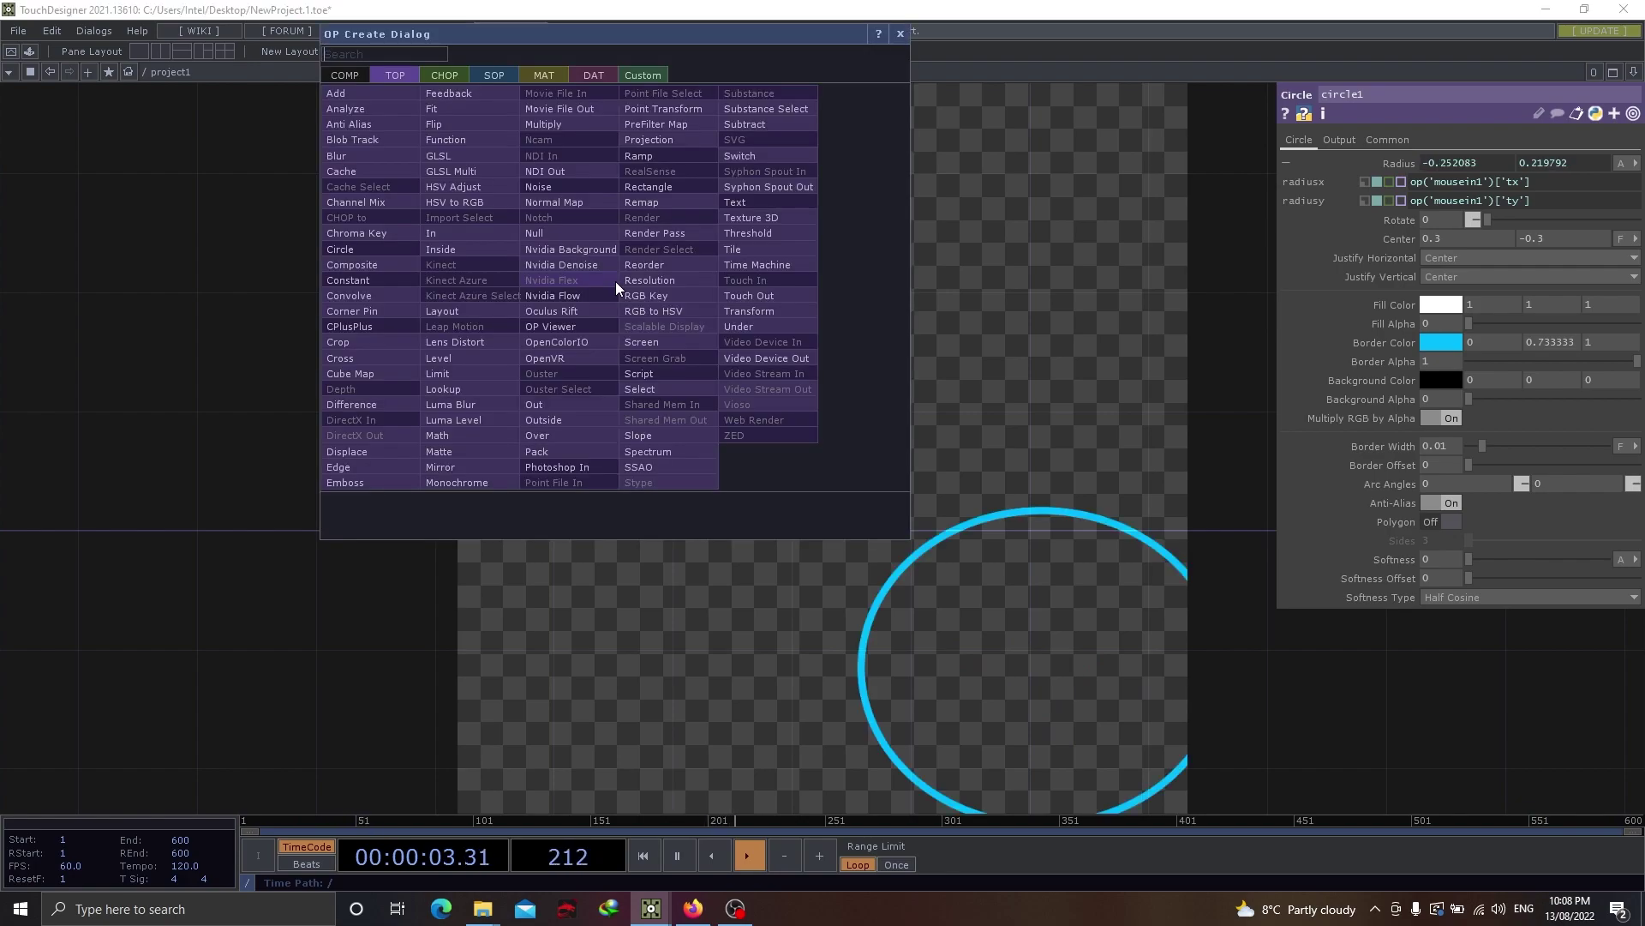
pyautogui.click(589, 238)
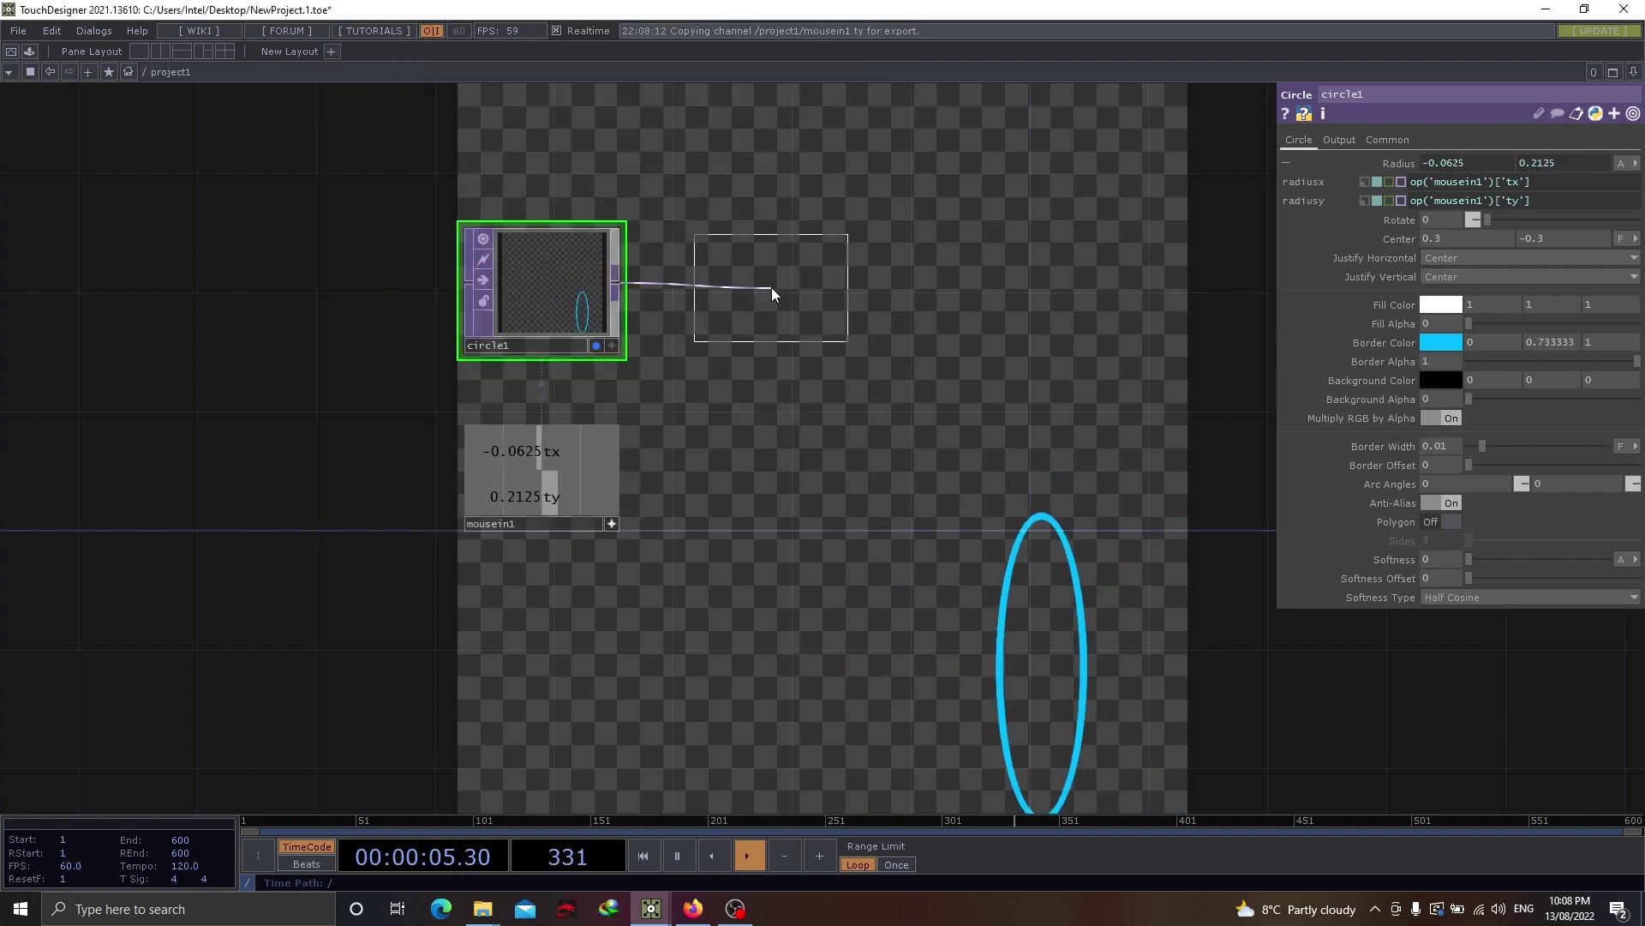
pyautogui.click(815, 302)
pyautogui.press('h')
# - Add feedback1, blur1, level1, transform1, comp1 and rgbkey1 TOPs to the network
pyautogui.press('Tab')
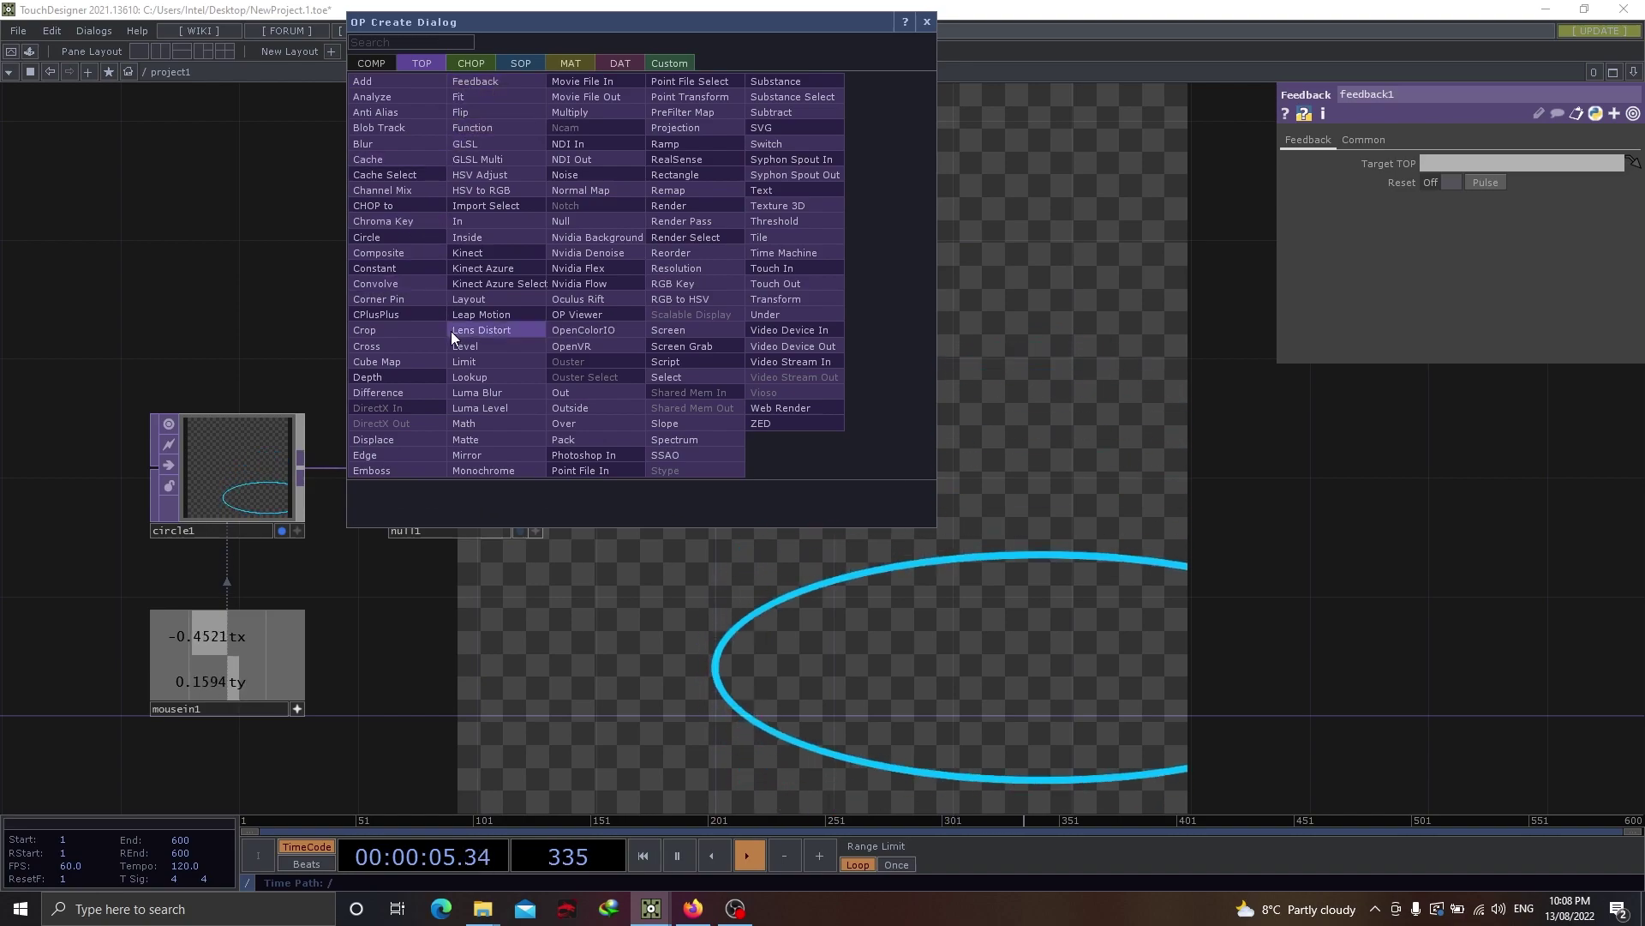
pyautogui.click(388, 143)
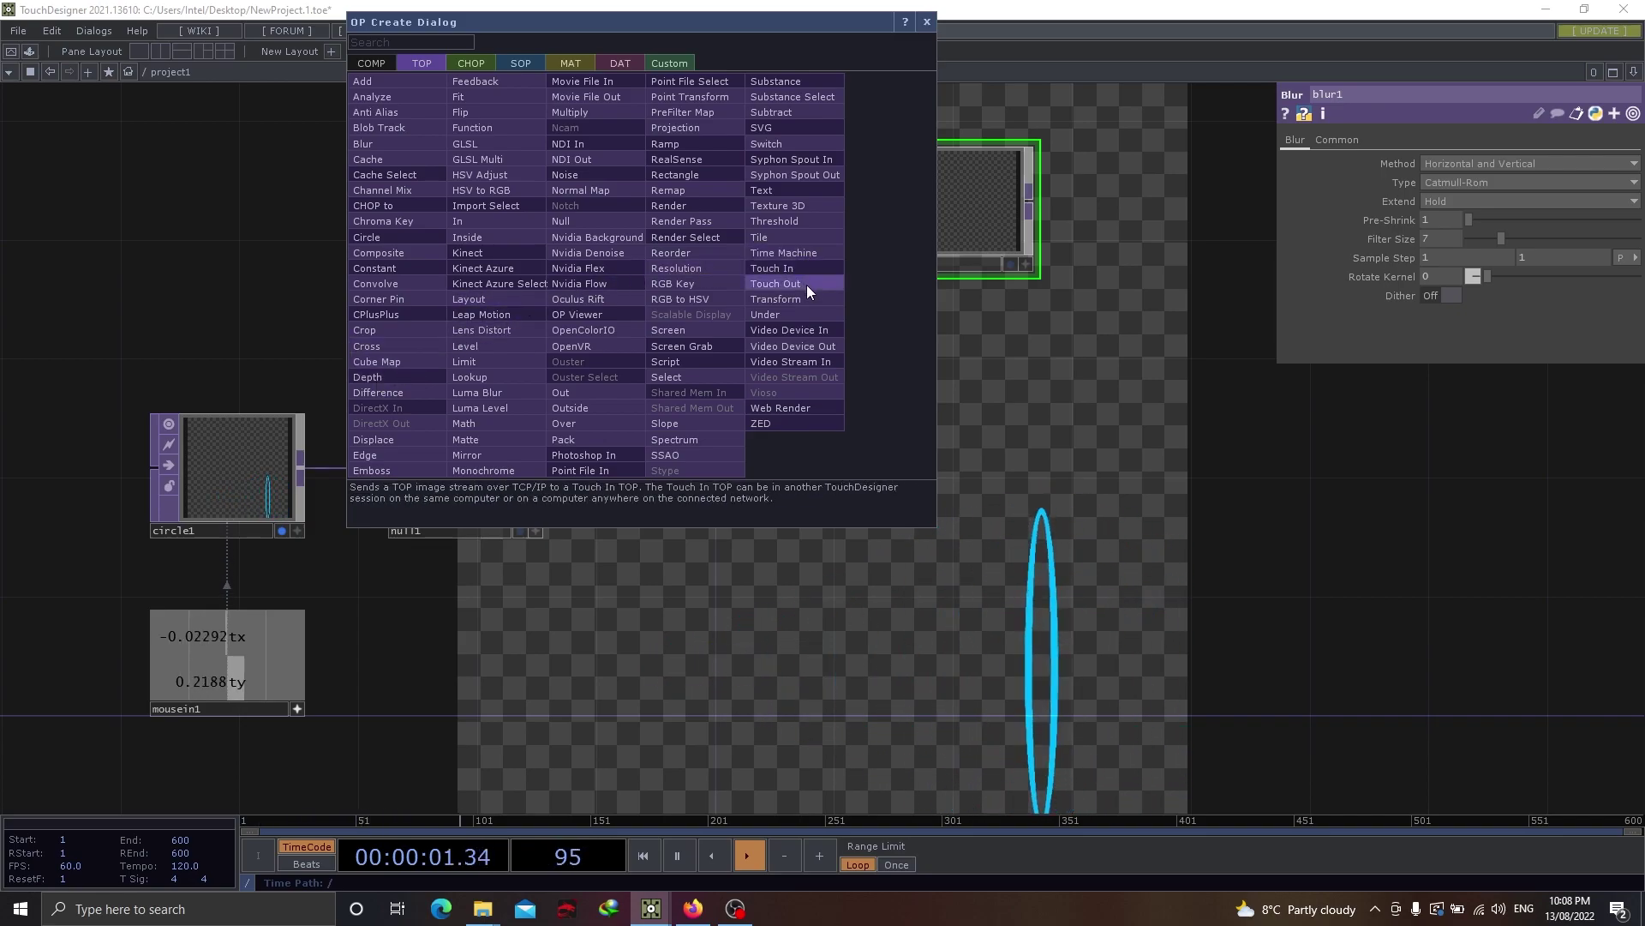
pyautogui.click(486, 348)
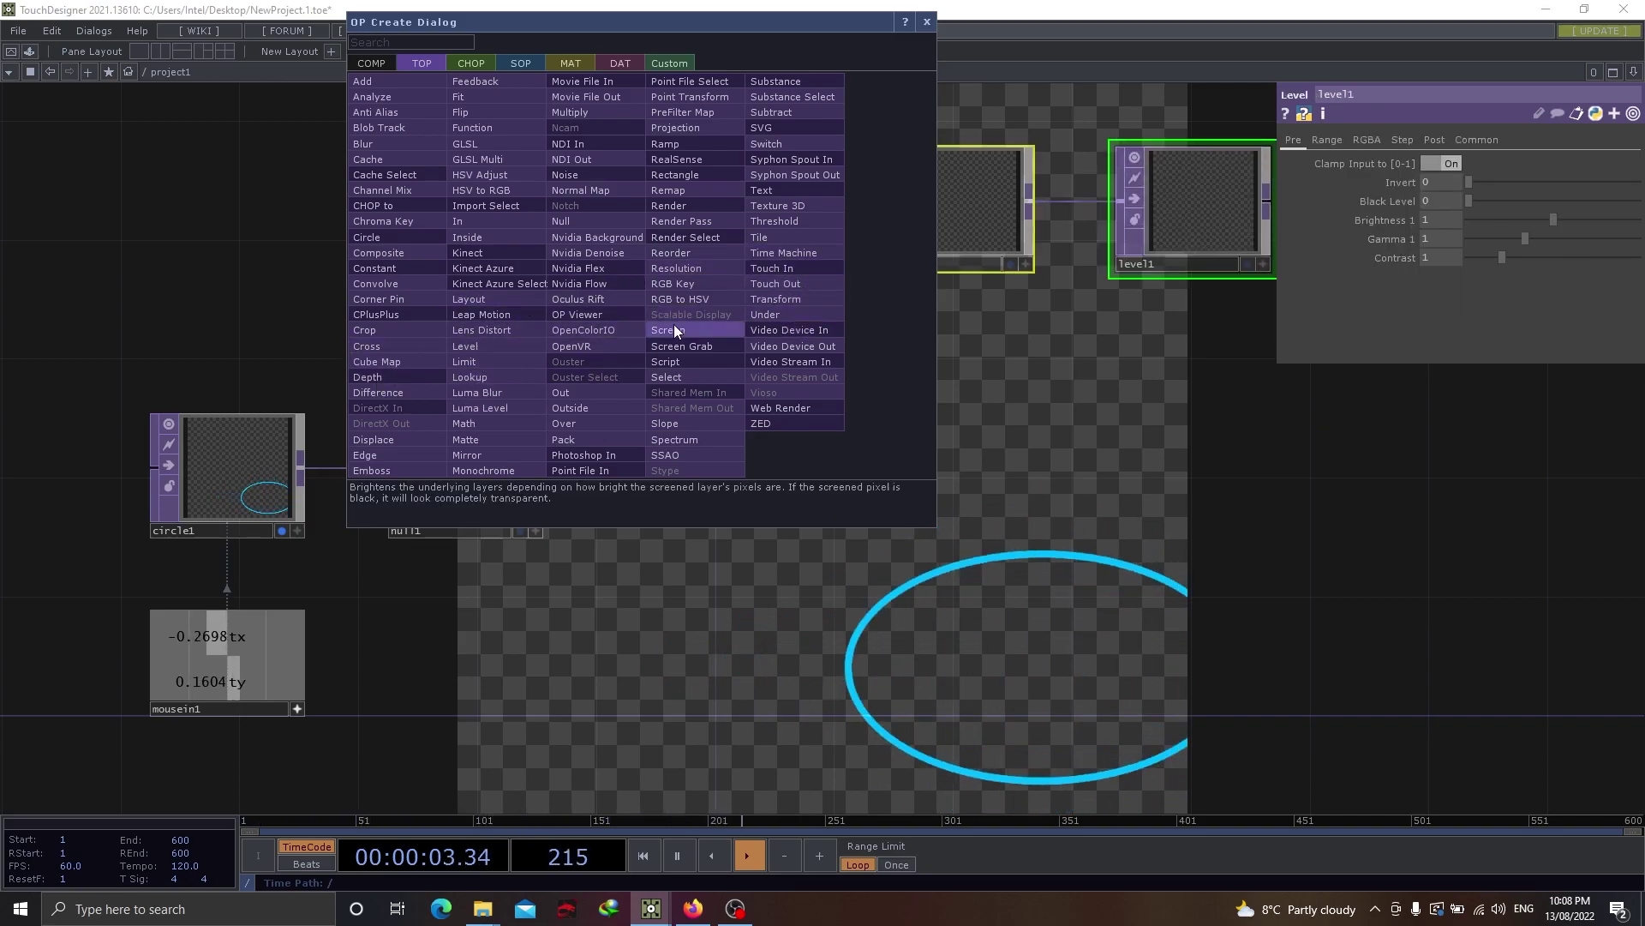
pyautogui.click(812, 302)
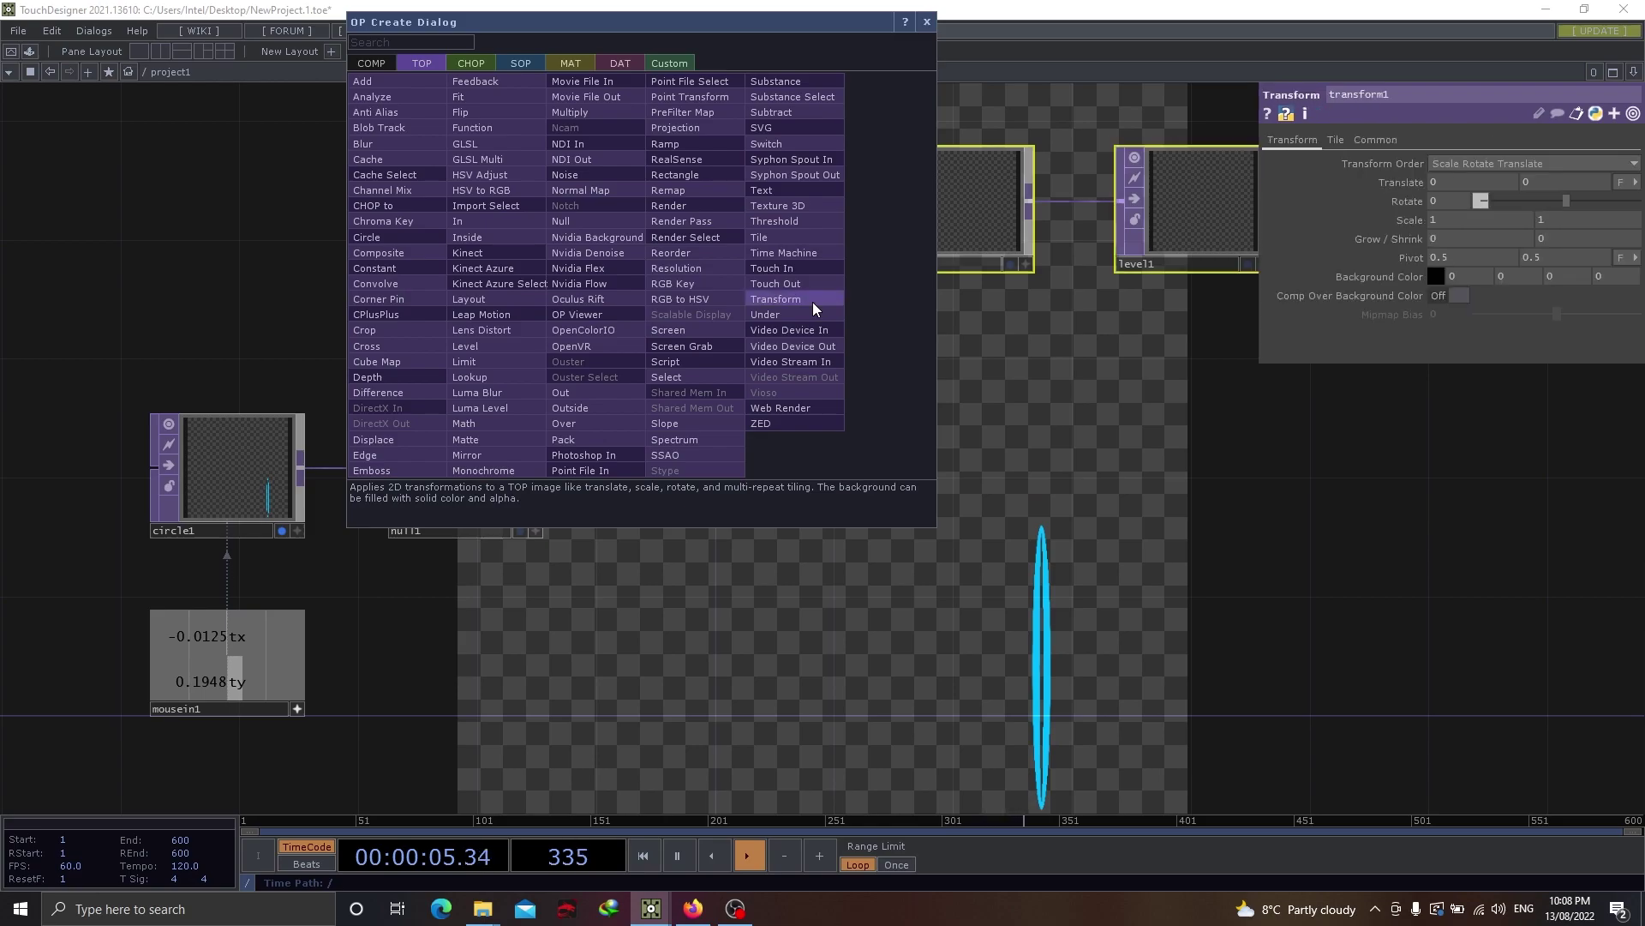
pyautogui.click(406, 252)
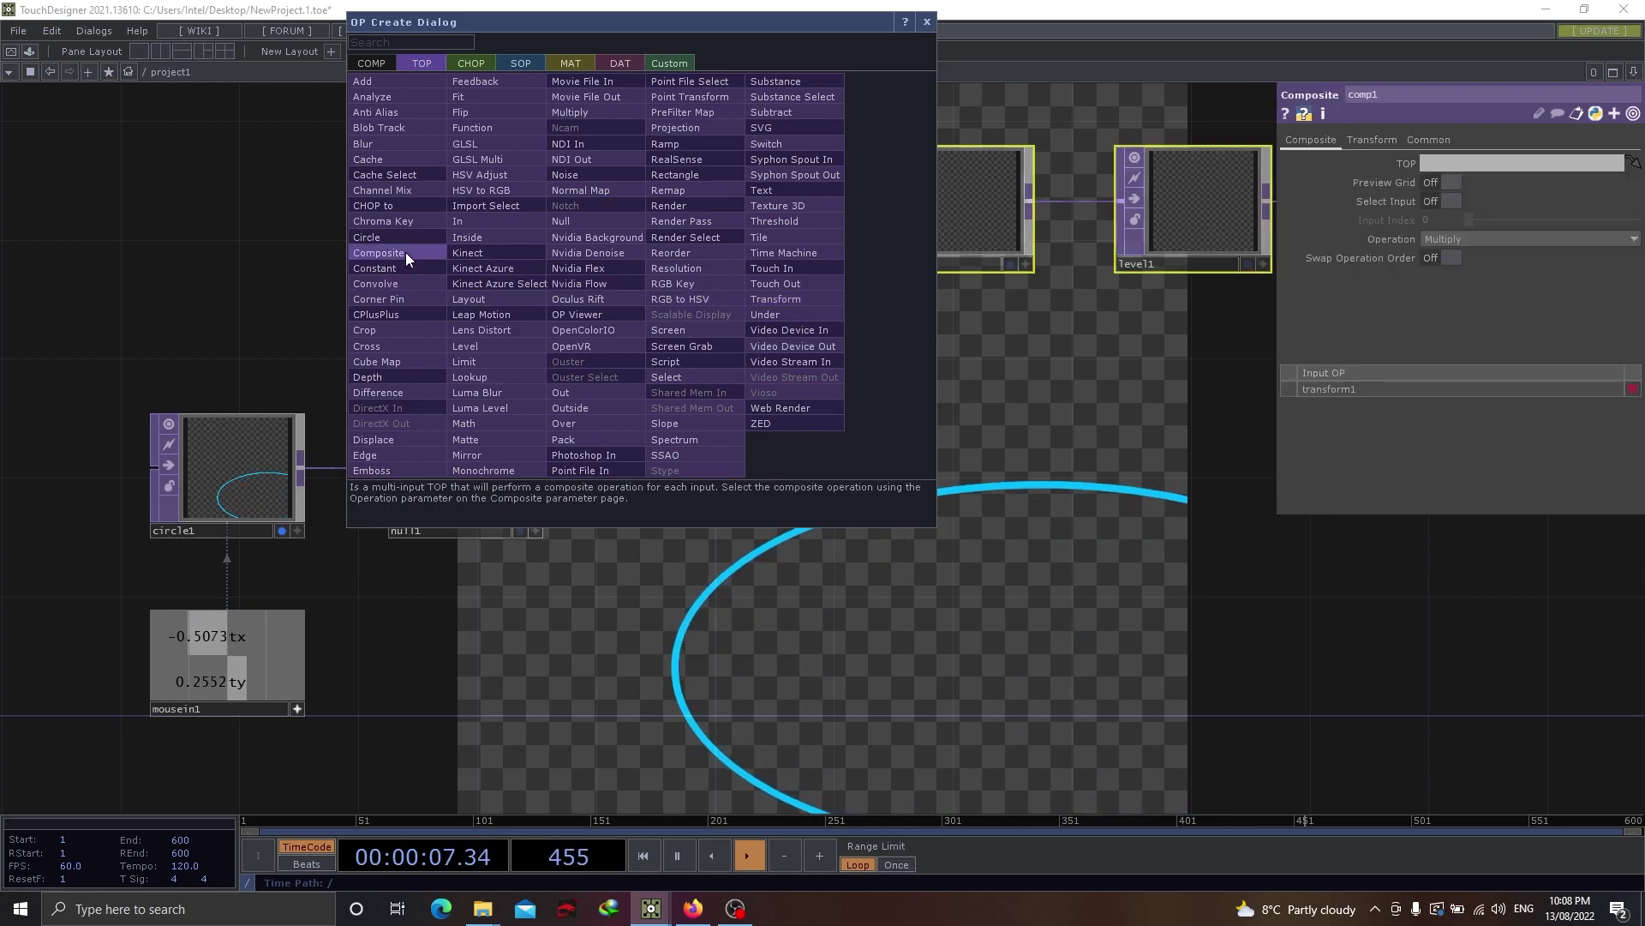
pyautogui.click(707, 285)
pyautogui.click(927, 28)
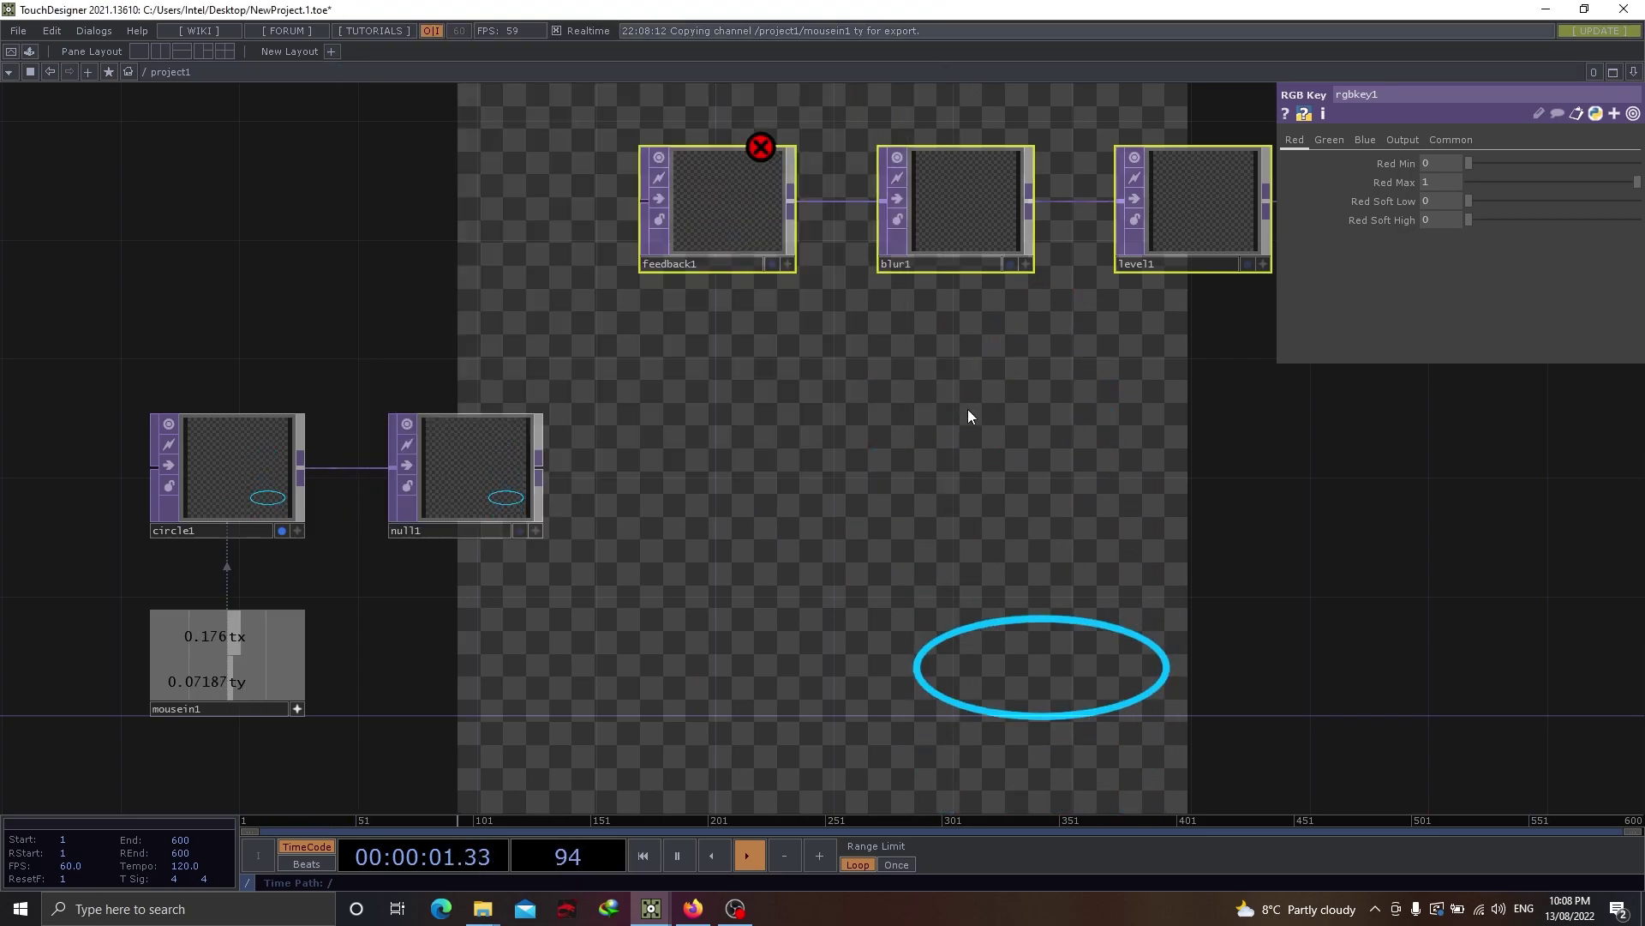
pyautogui.scroll(-3, 735, 408)
# - Wire null1's output into both feedback1 and comp1
pyautogui.hscroll(3, 768, 437)
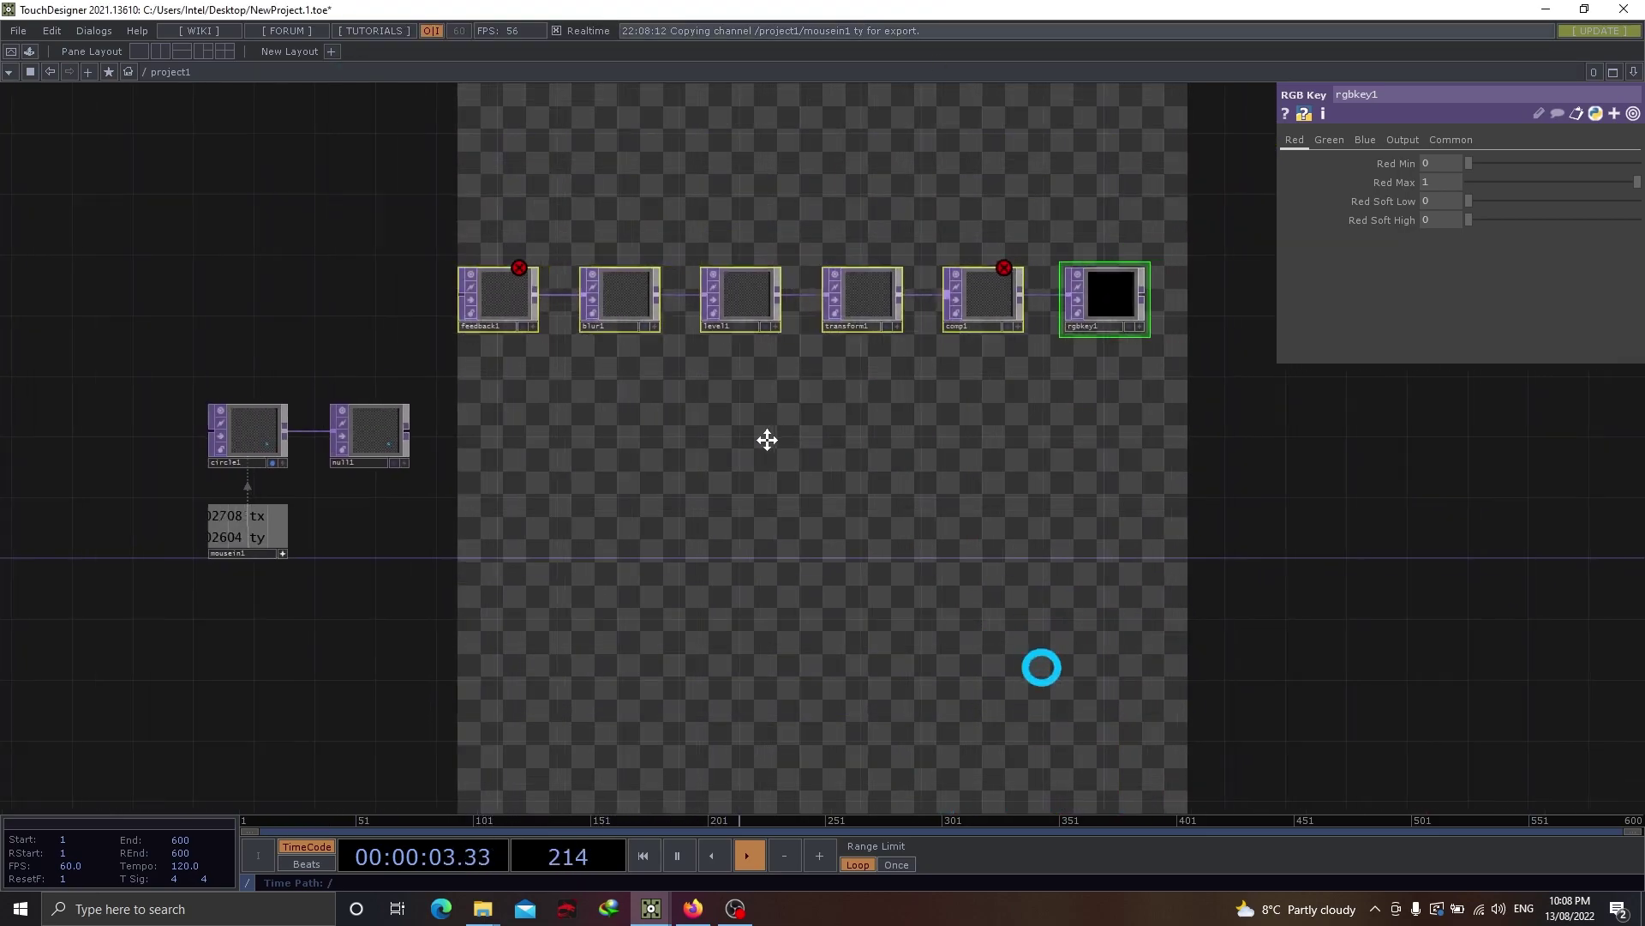
pyautogui.moveTo(1019, 290); pyautogui.dragTo(1011, 410)
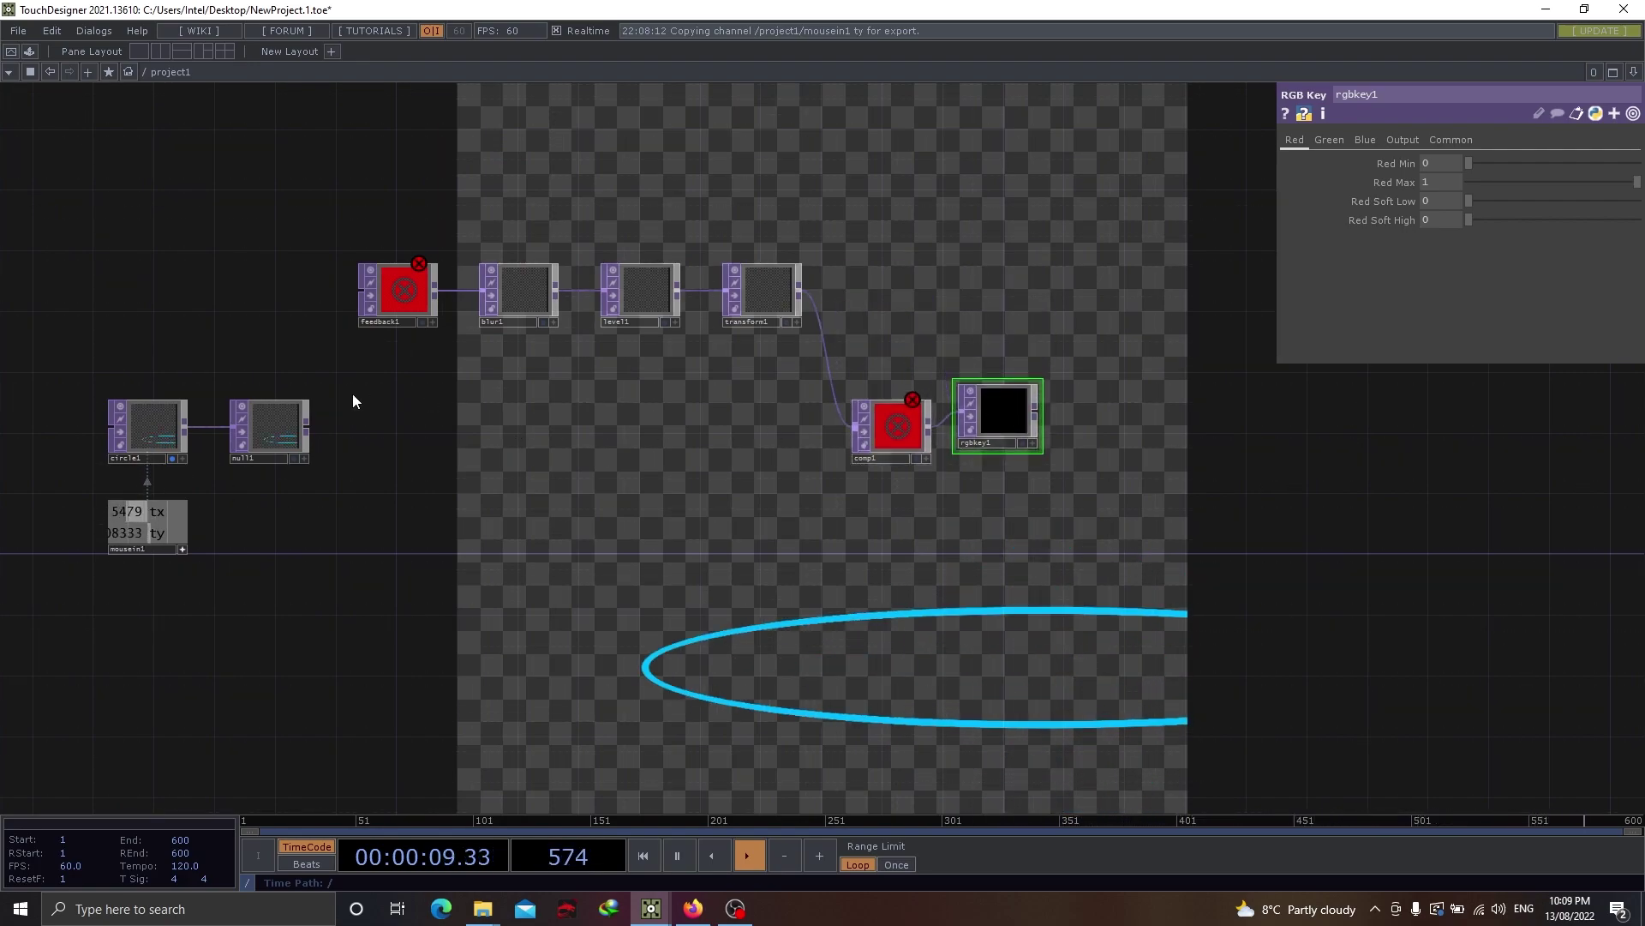
pyautogui.moveTo(309, 424); pyautogui.dragTo(361, 290)
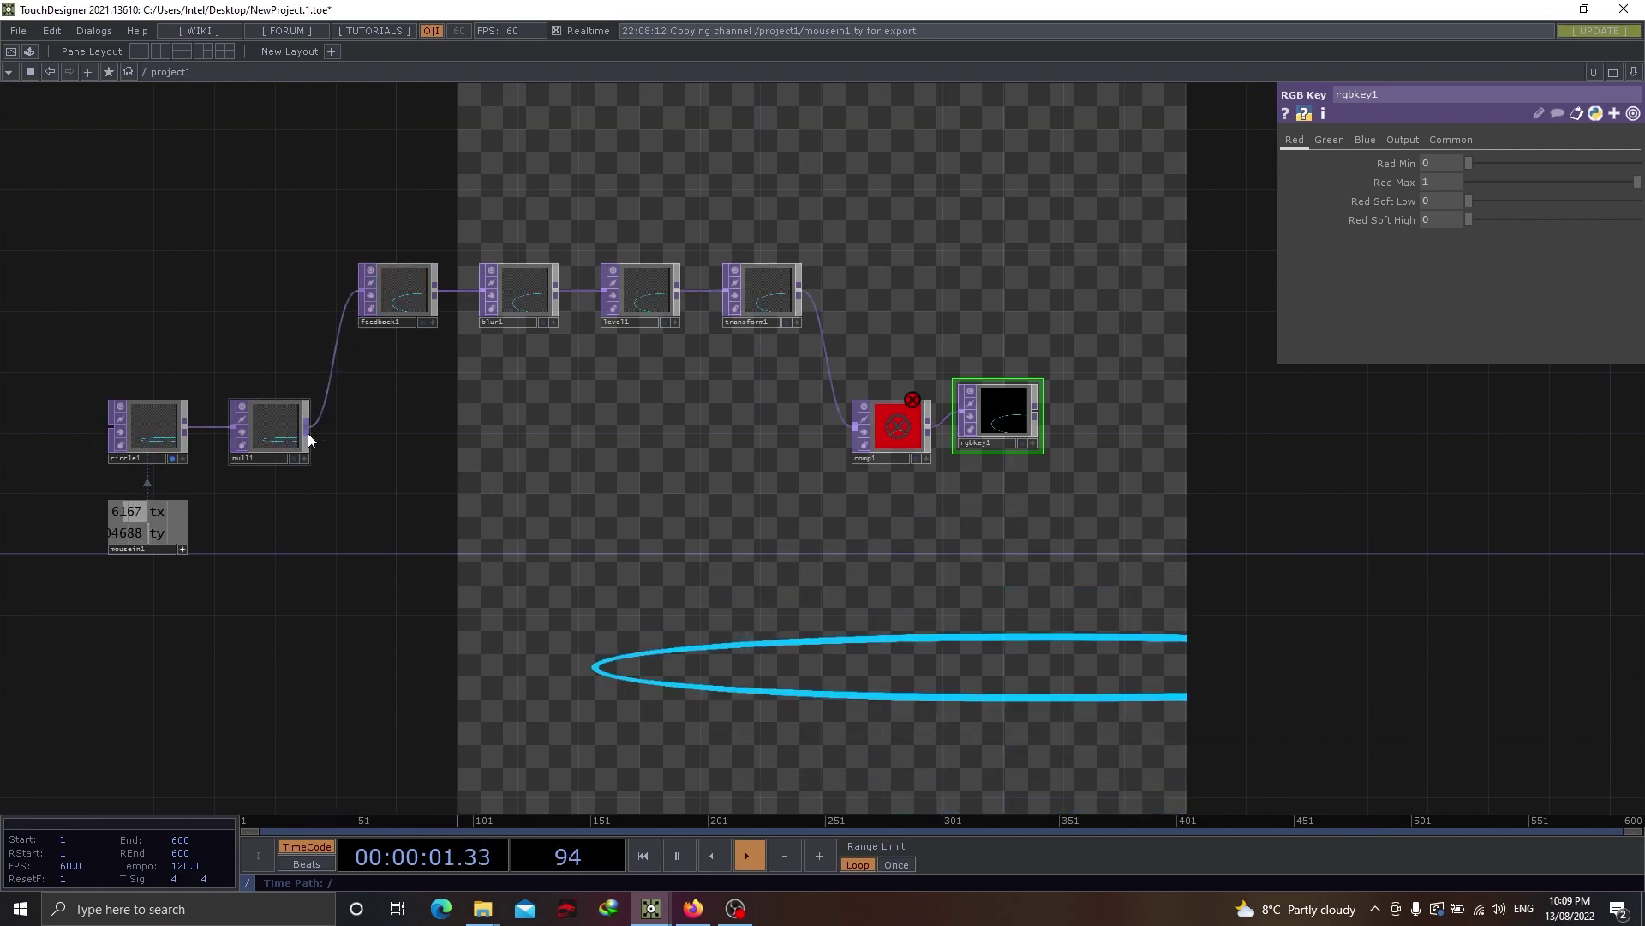
pyautogui.moveTo(310, 423); pyautogui.dragTo(856, 426)
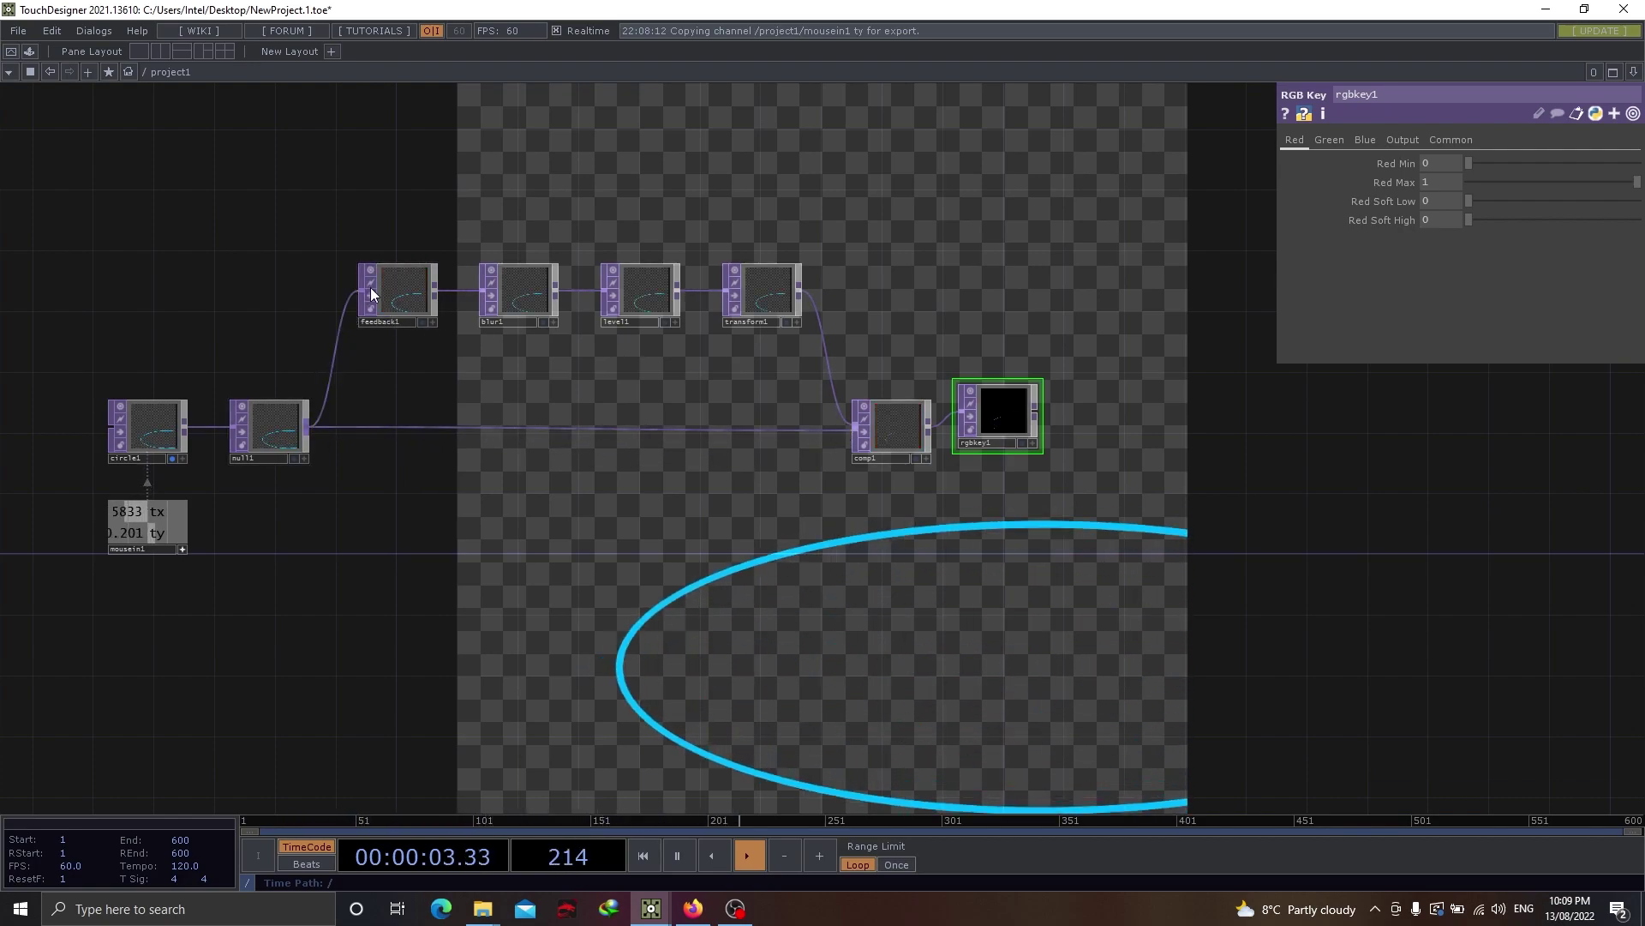
# - Set feedback1's Target TOP to comp1 and switch comp1's operation to Add
pyautogui.click(371, 292)
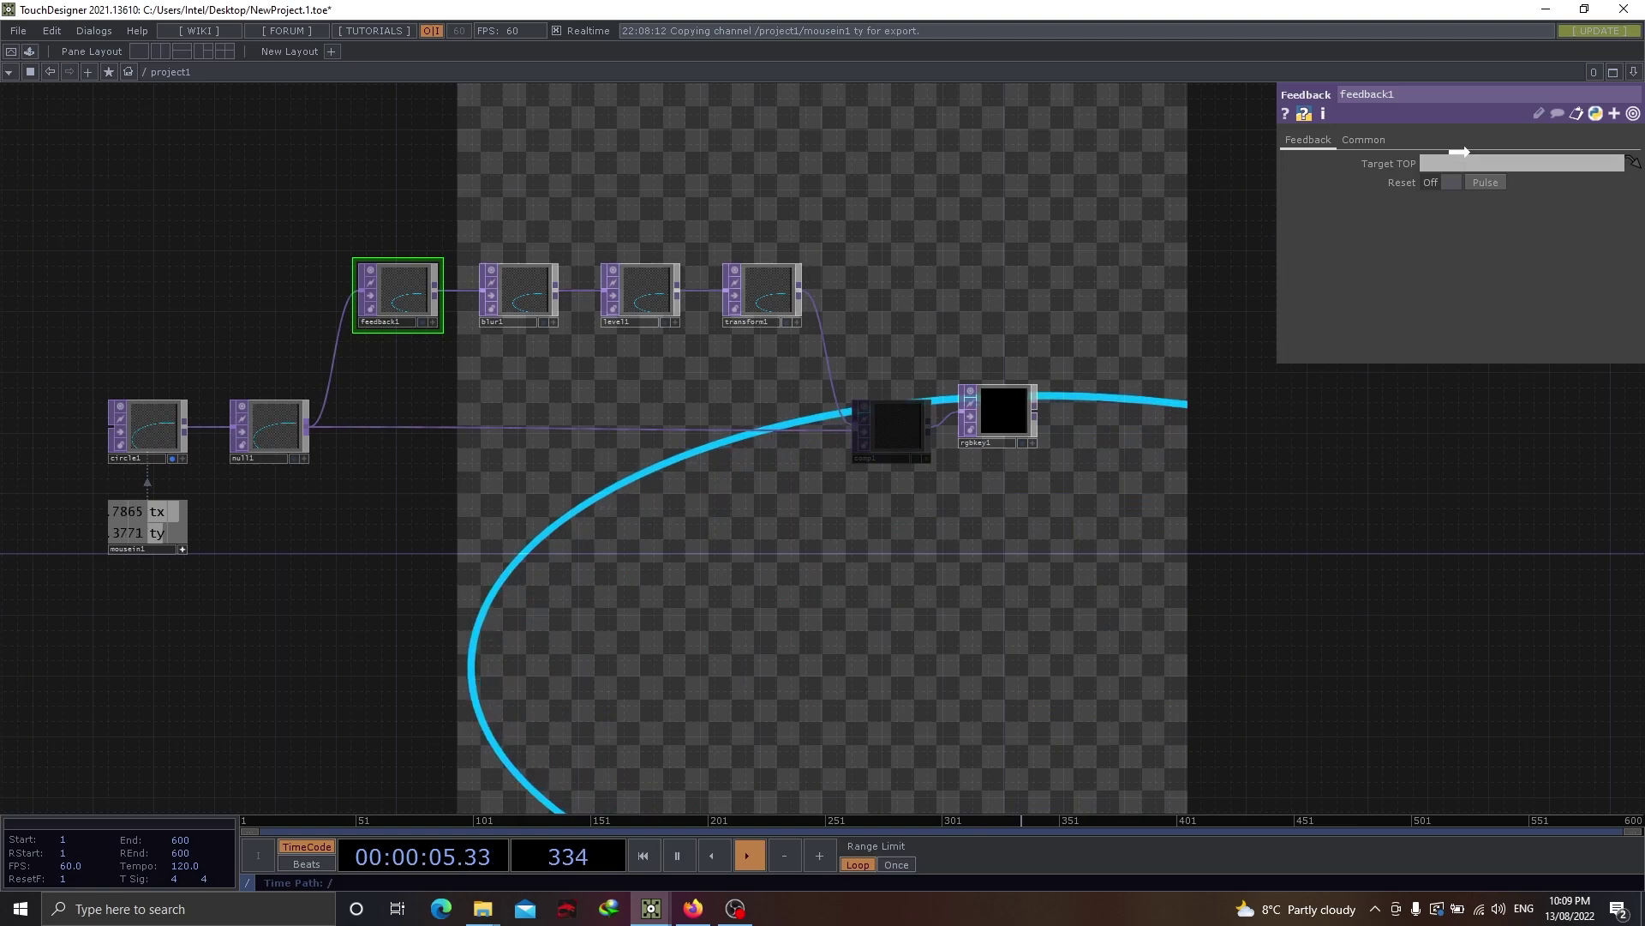
pyautogui.moveTo(1459, 152); pyautogui.dragTo(1461, 162)
pyautogui.click(893, 427)
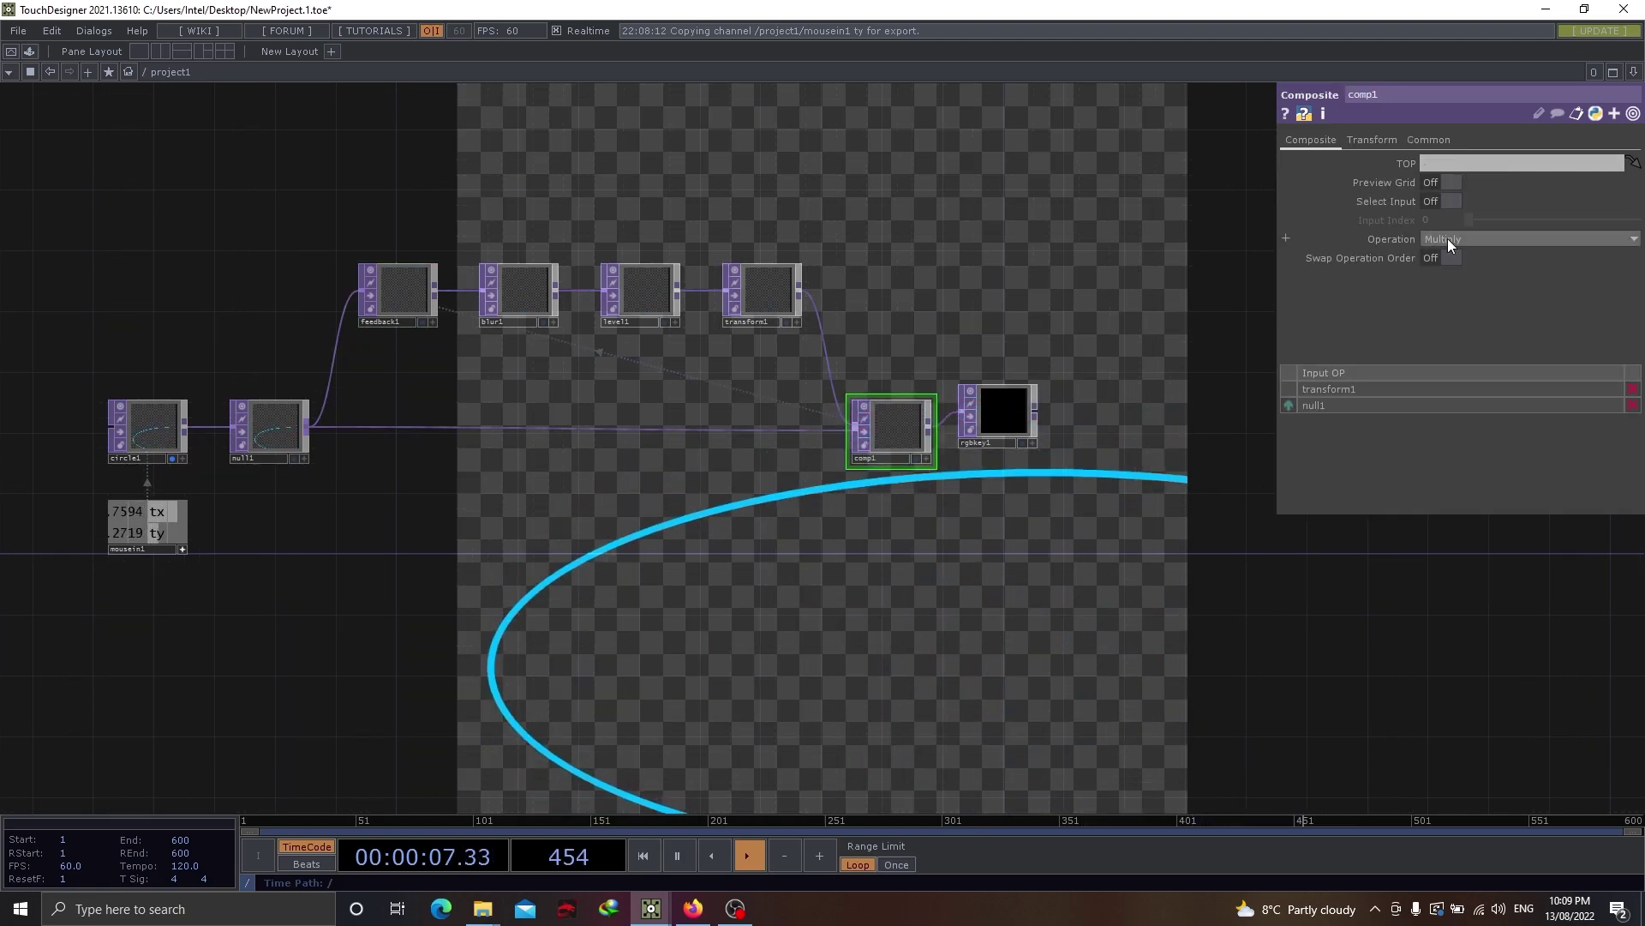
pyautogui.click(1447, 239)
pyautogui.click(1443, 253)
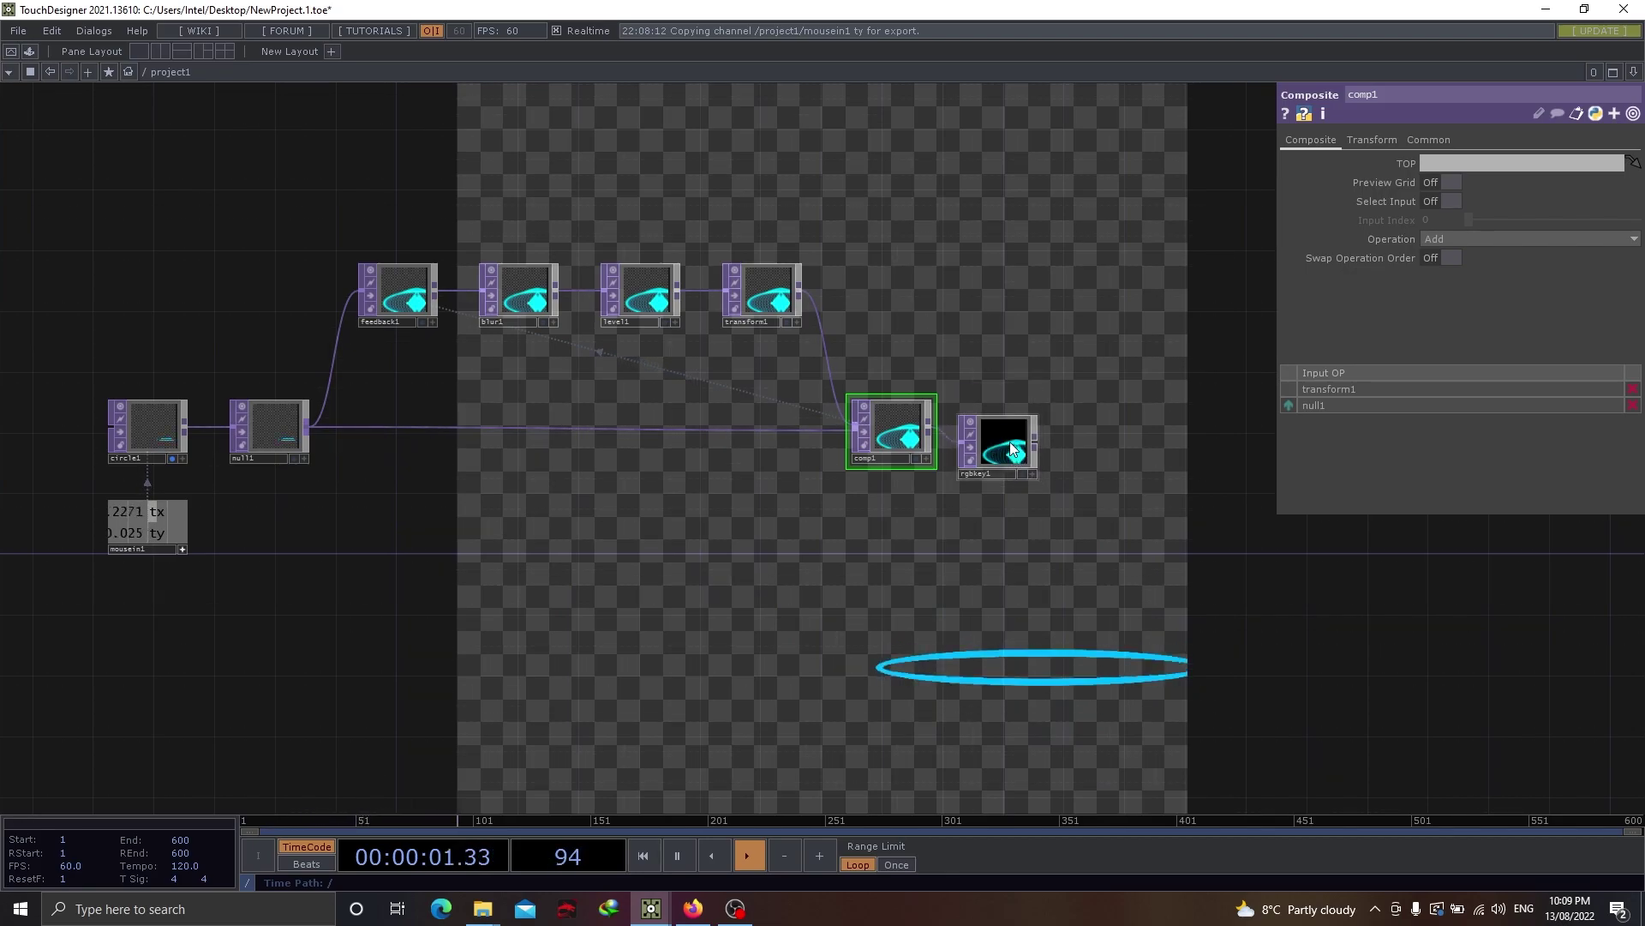
# - Show rgbkey1 as the background instead of circle1, bypass blur1, and reset feedback1
pyautogui.click(1014, 451)
pyautogui.click(1023, 473)
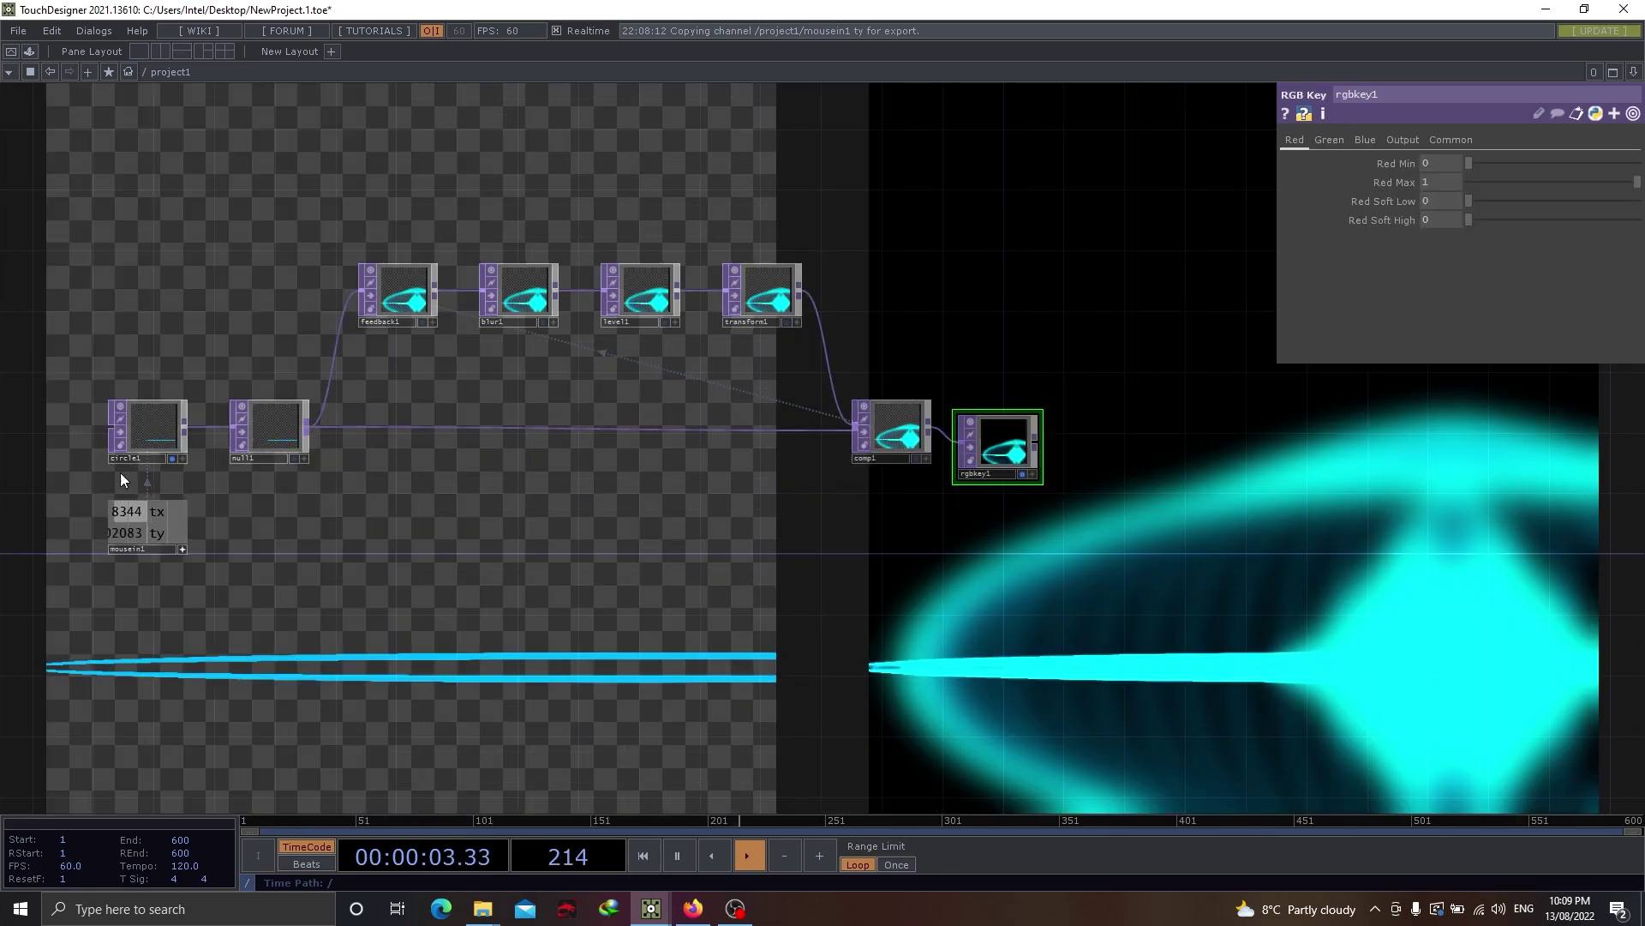
pyautogui.click(172, 458)
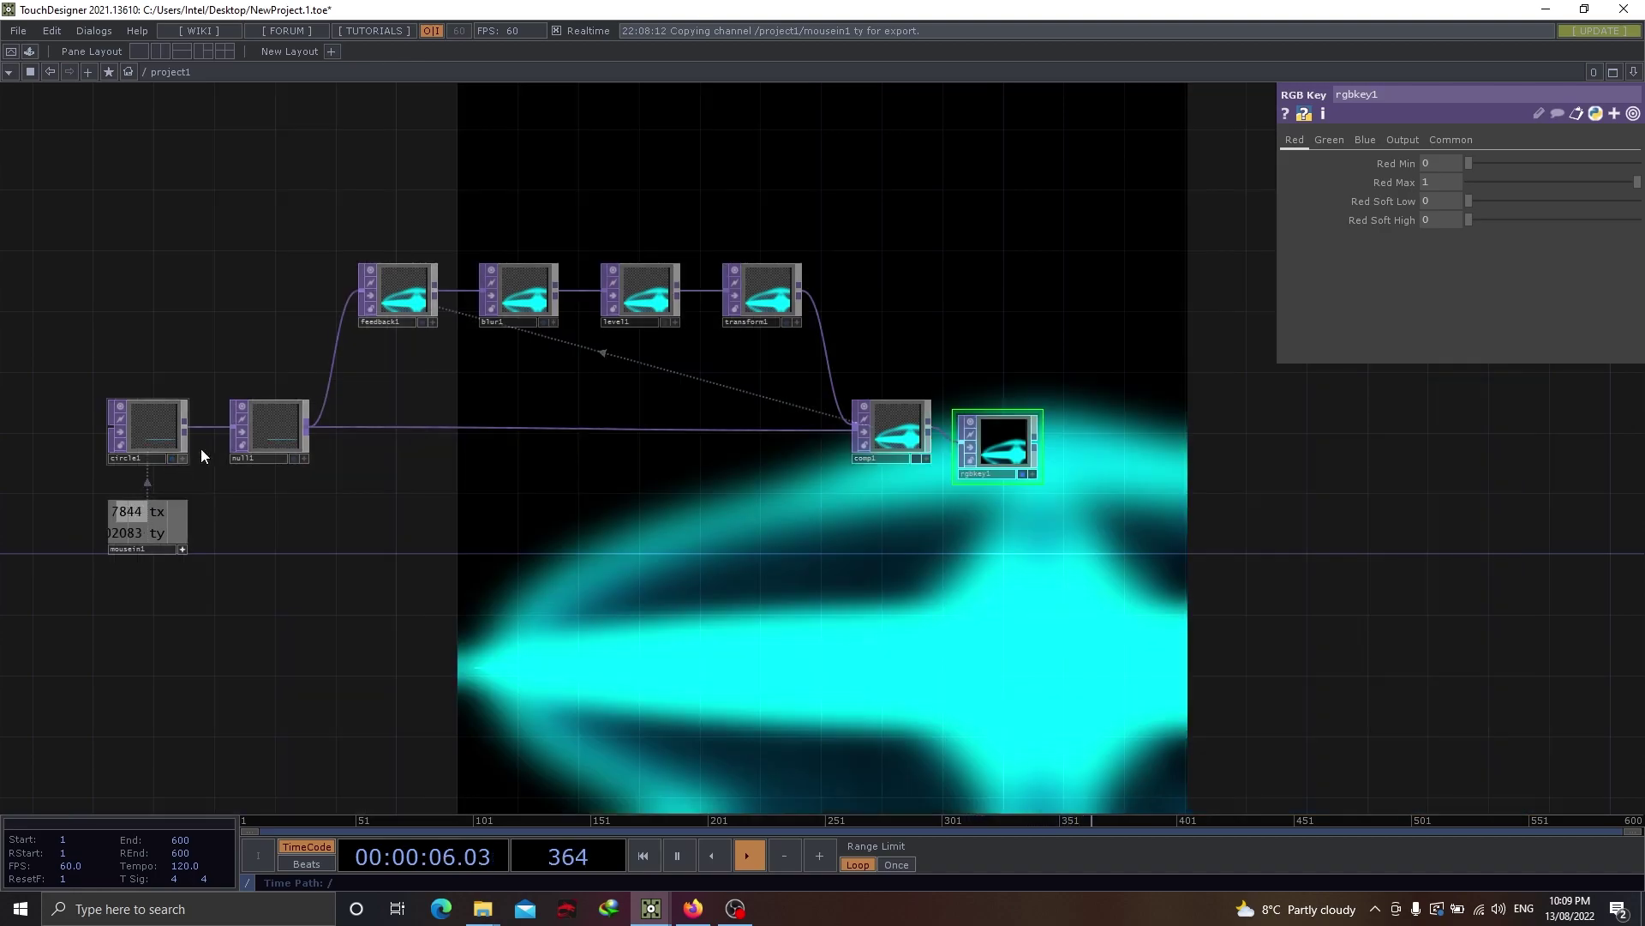
pyautogui.click(491, 295)
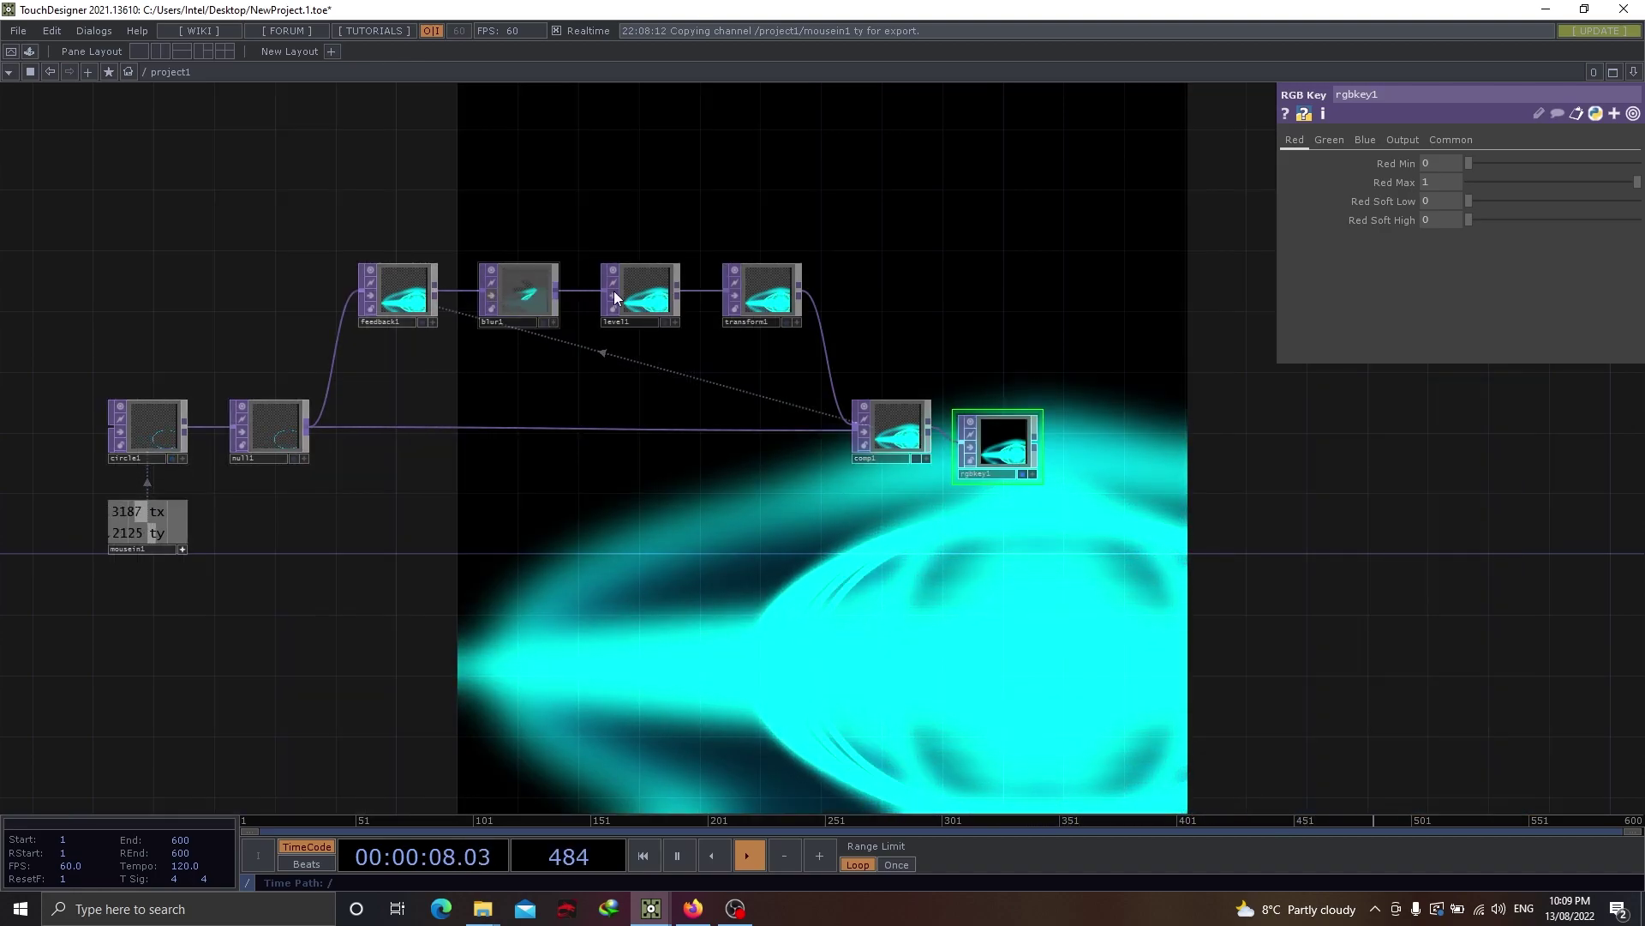
pyautogui.click(419, 290)
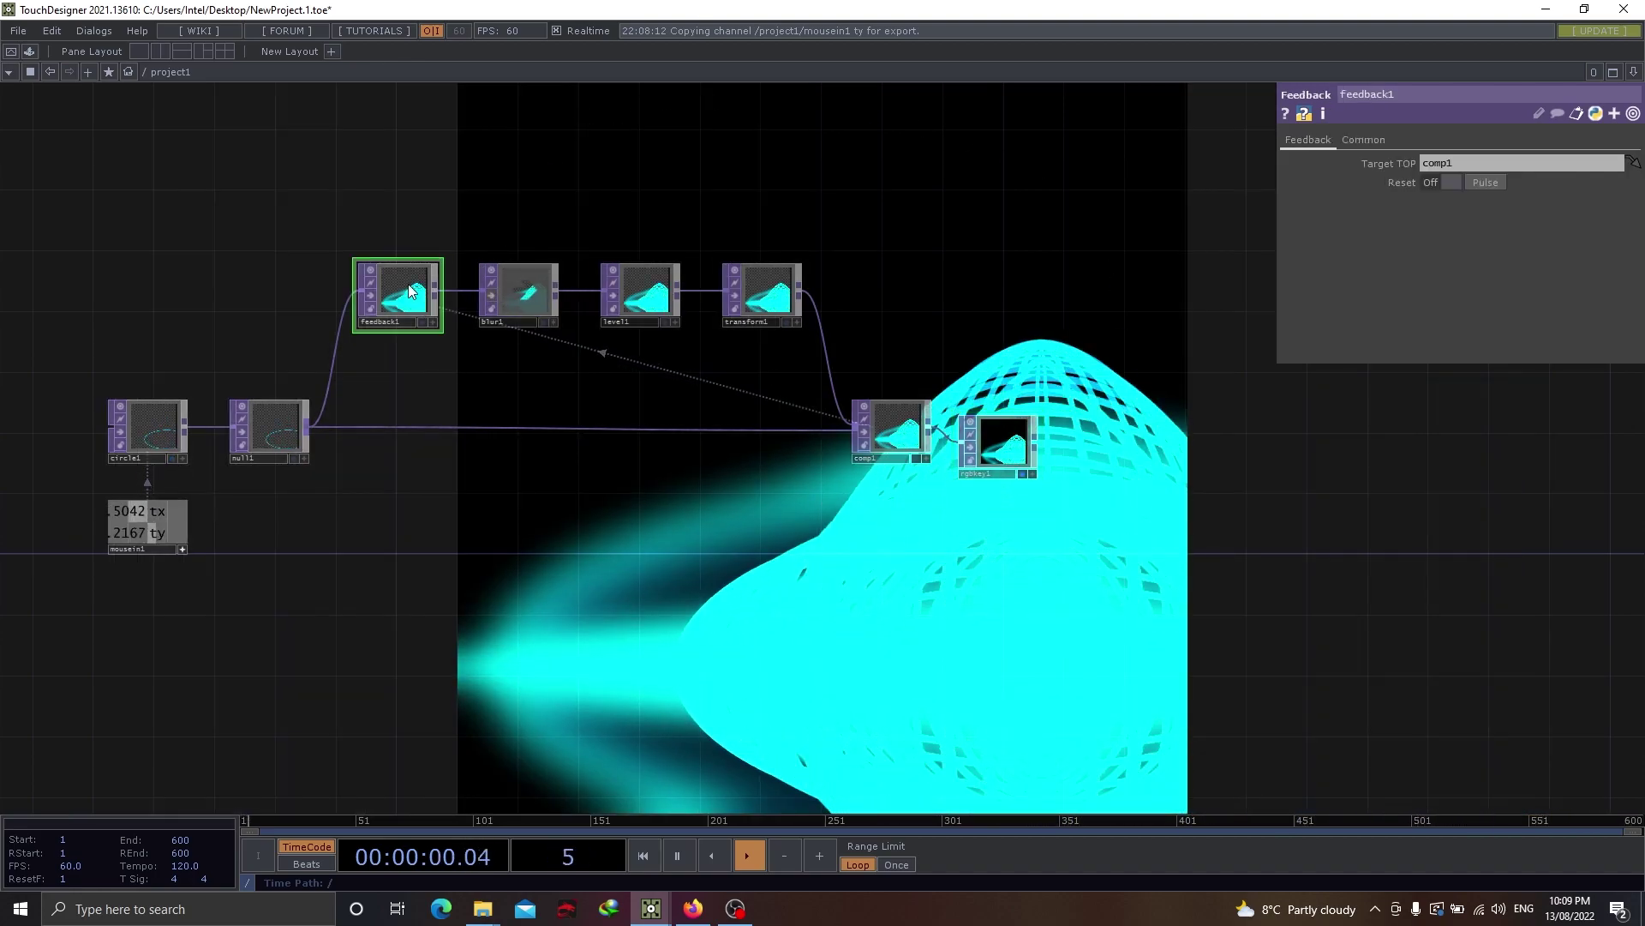
pyautogui.click(1492, 183)
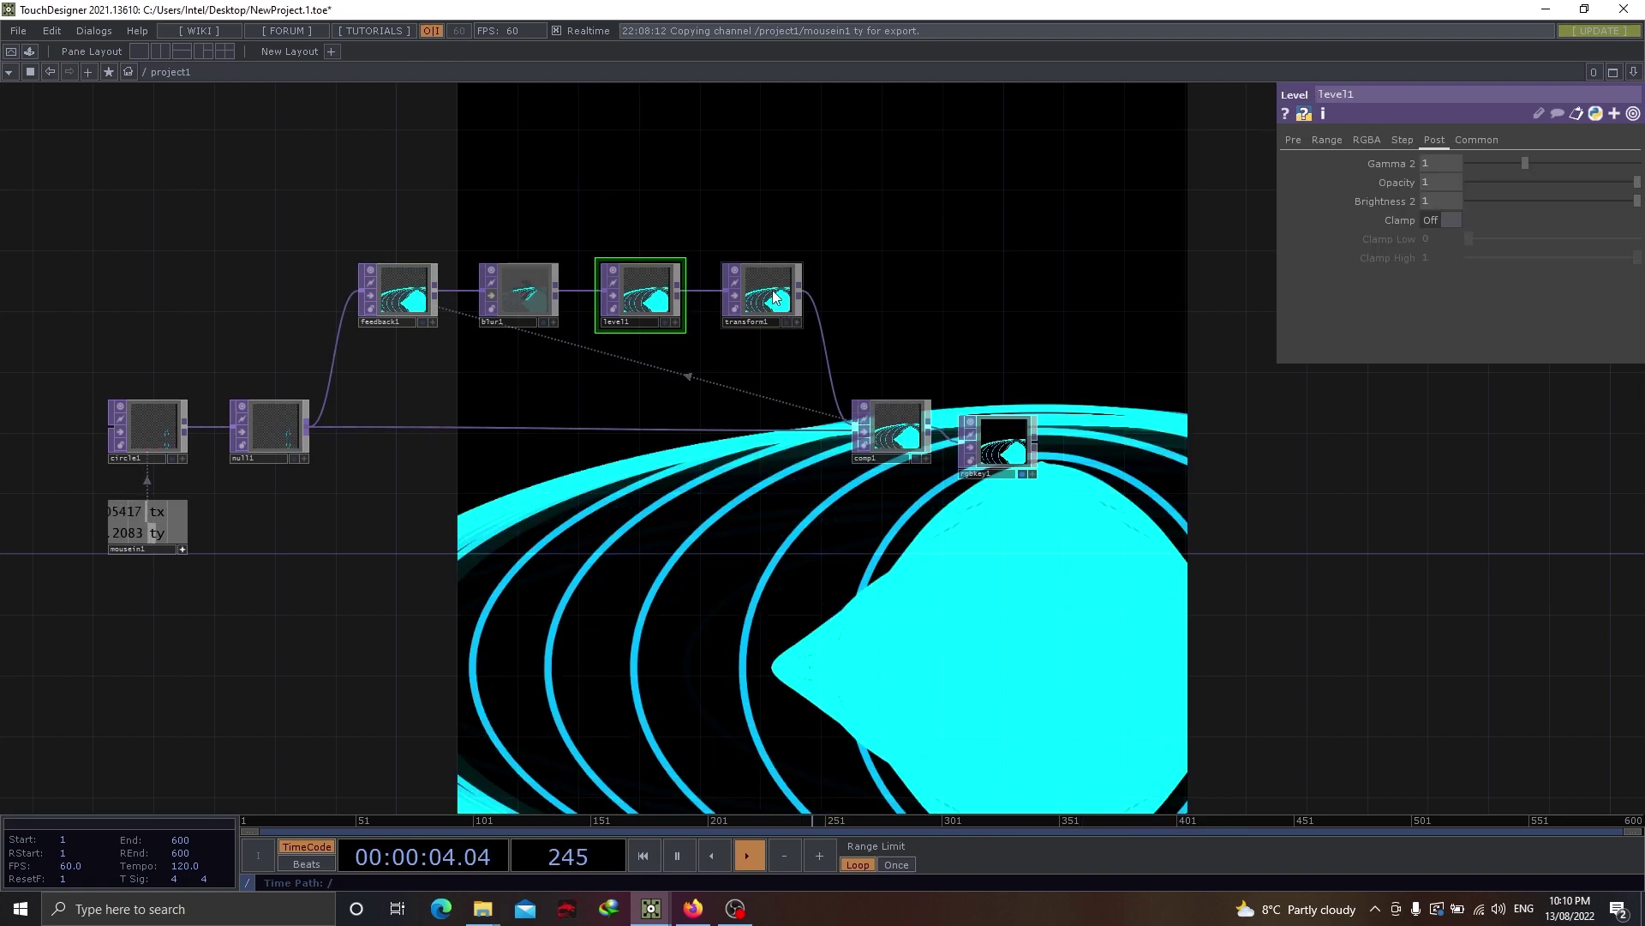
# - Set transform1's Scale to 0.95 so each feedback pass shrinks
pyautogui.click(771, 298)
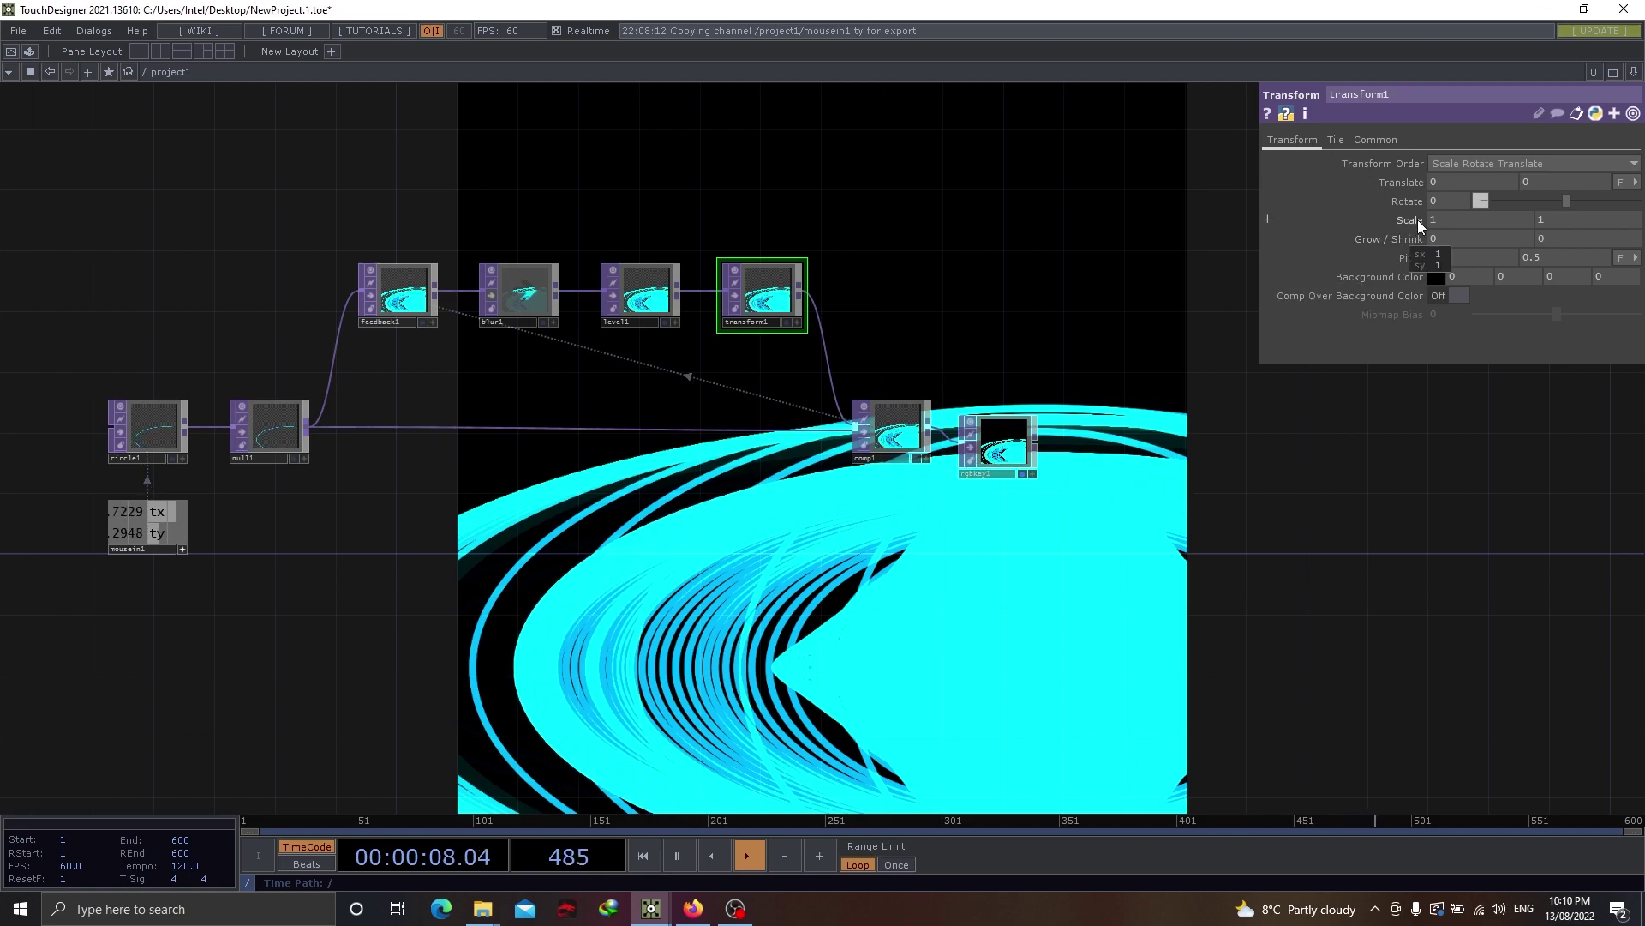
pyautogui.moveTo(1417, 226); pyautogui.dragTo(1396, 239, button='middle')
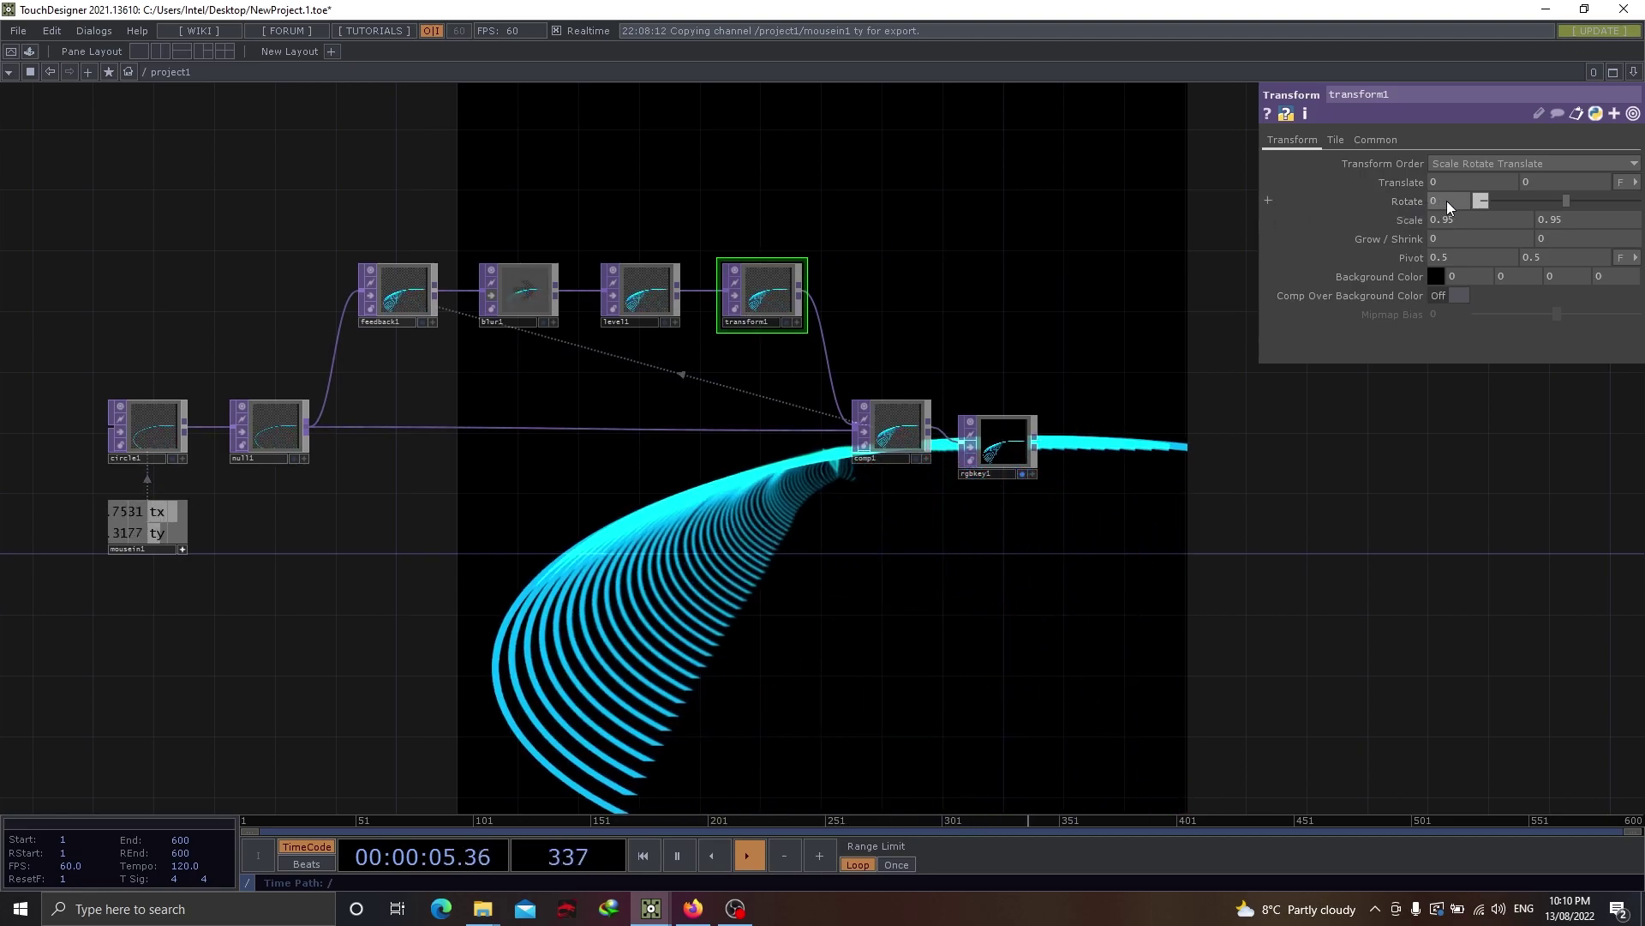
# - Set transform1's Rotate to 172 degrees per feedback pass
pyautogui.moveTo(1566, 202); pyautogui.dragTo(1540, 202)
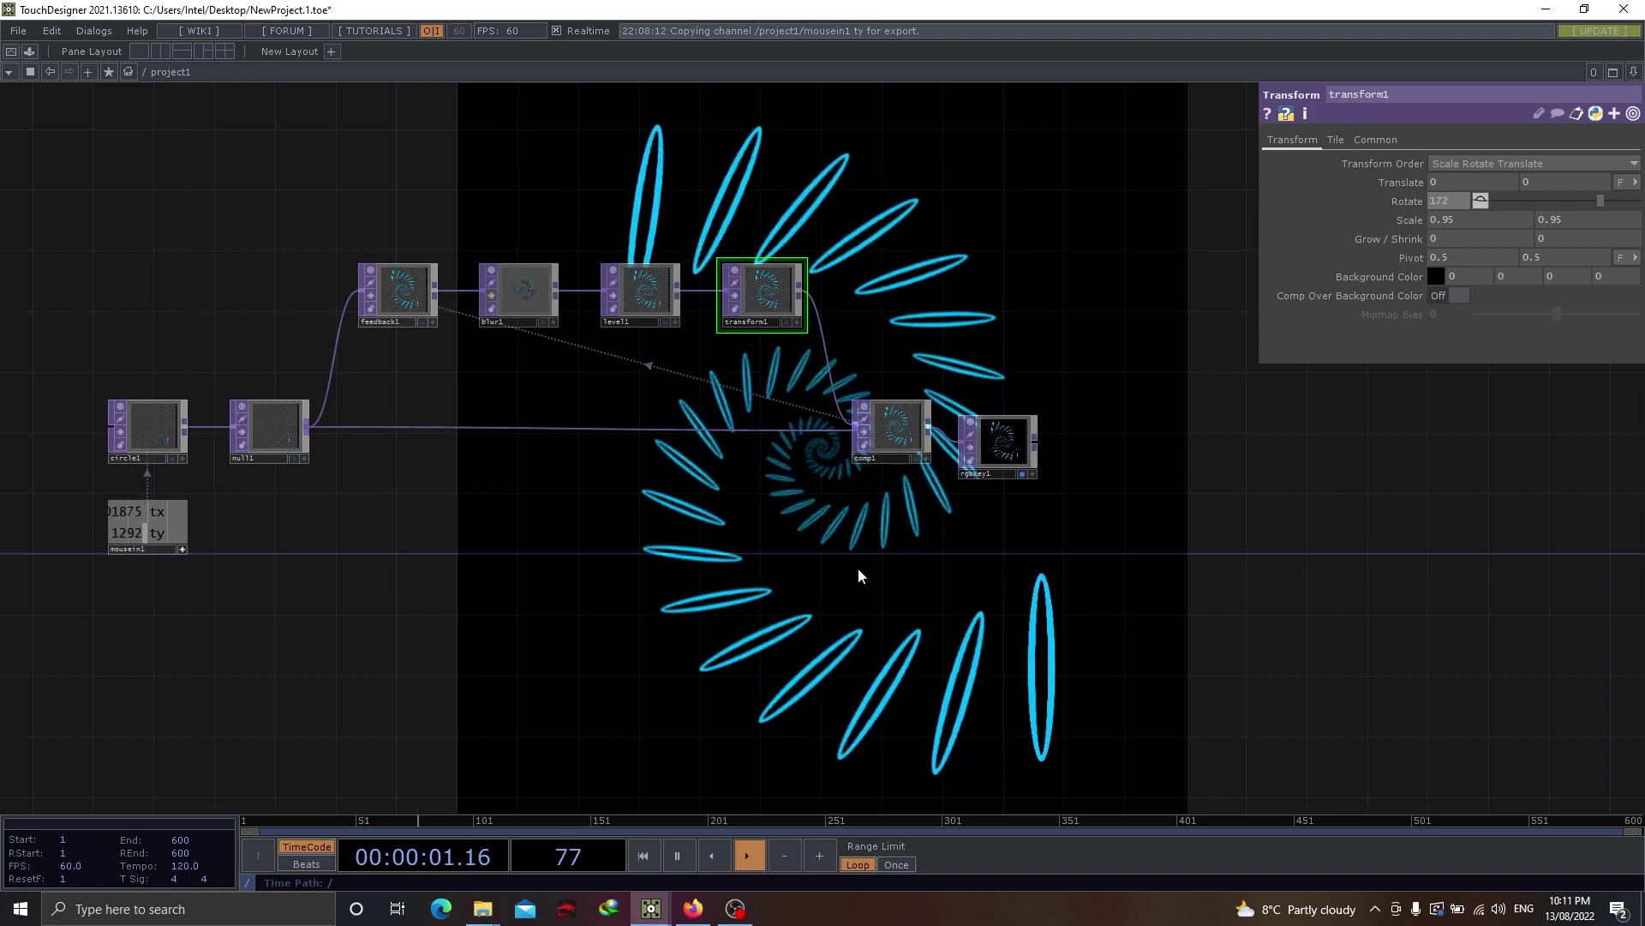
# - Drive transform1's Rotate with the expression absTime.seconds
pyautogui.click(1416, 202)
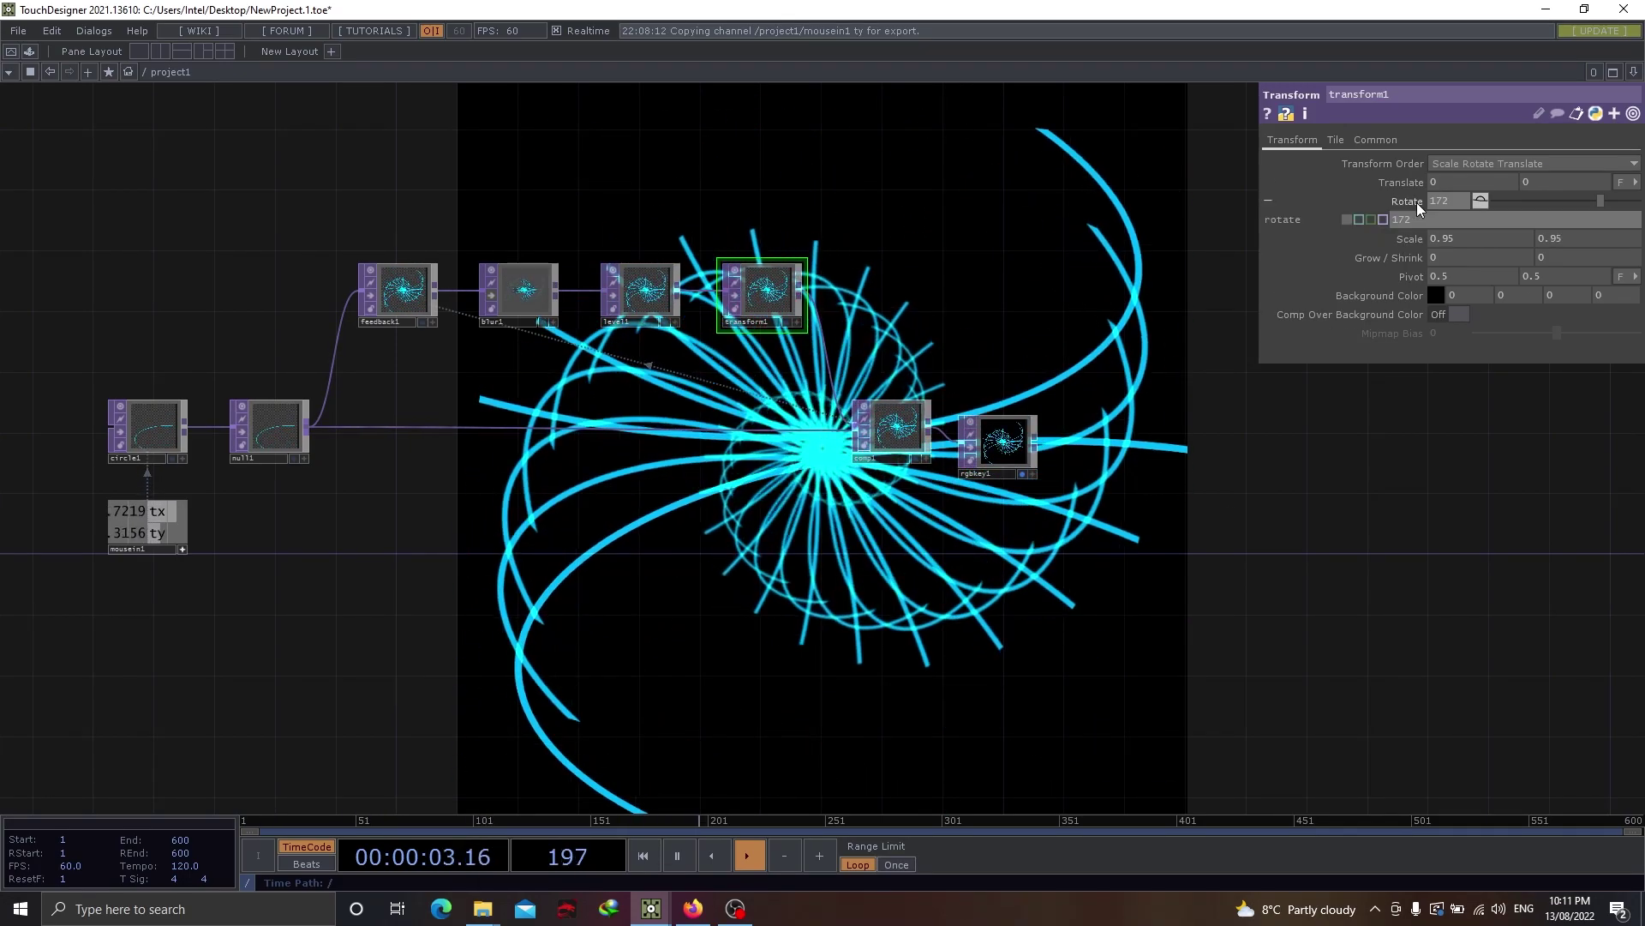
pyautogui.write('absTime.')
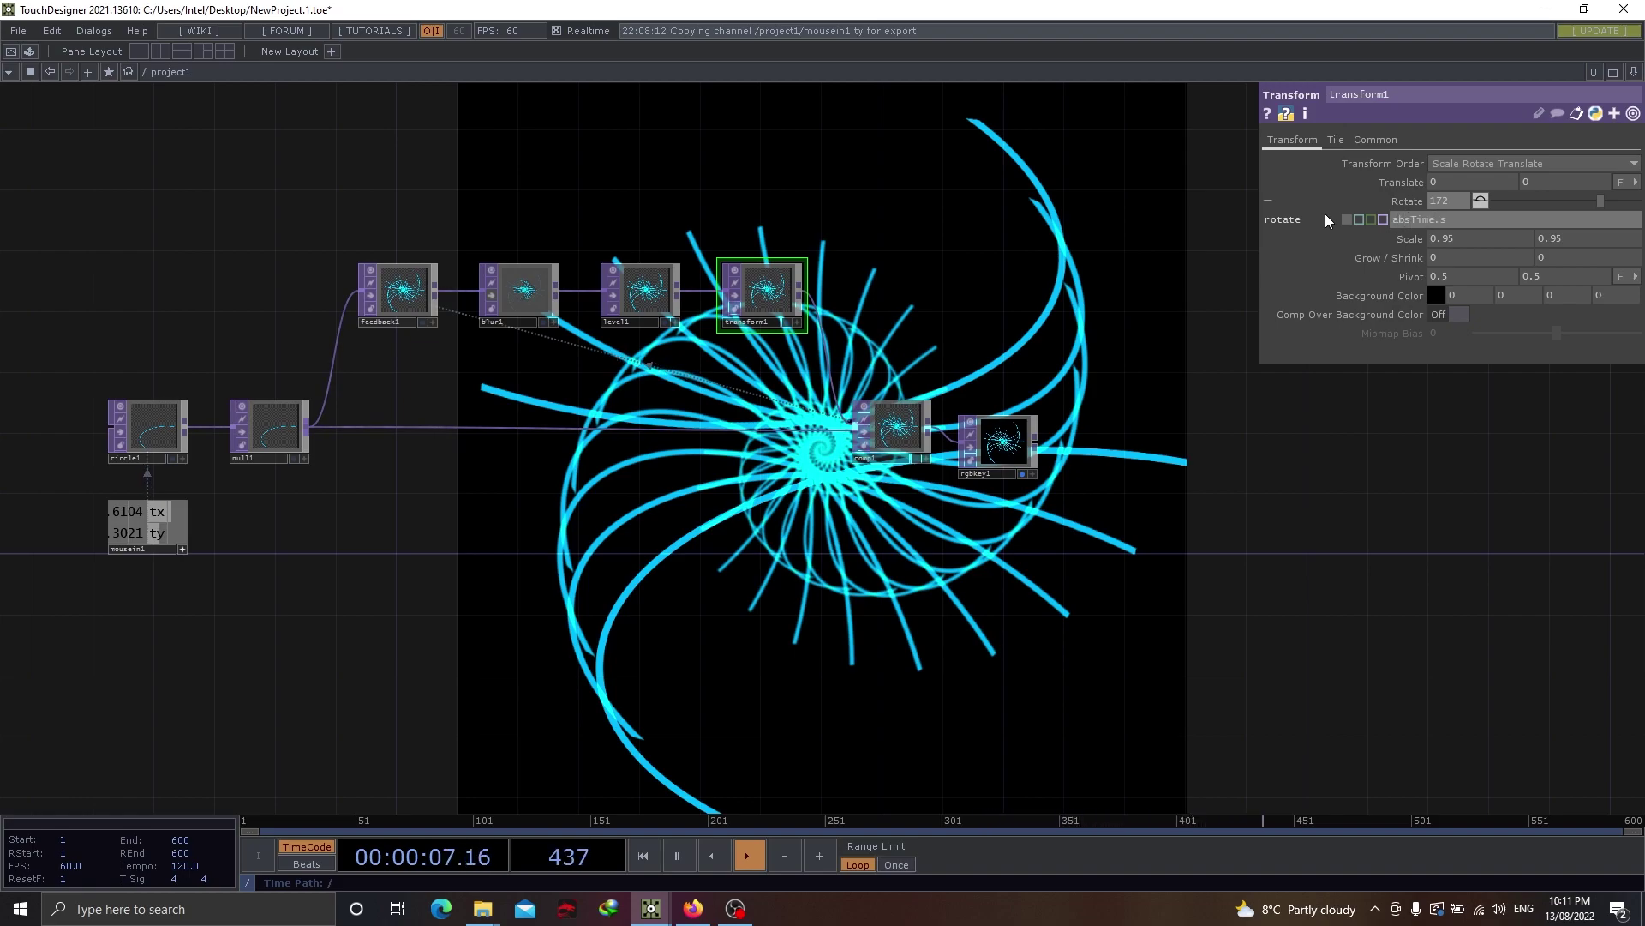
pyautogui.write('seconds')
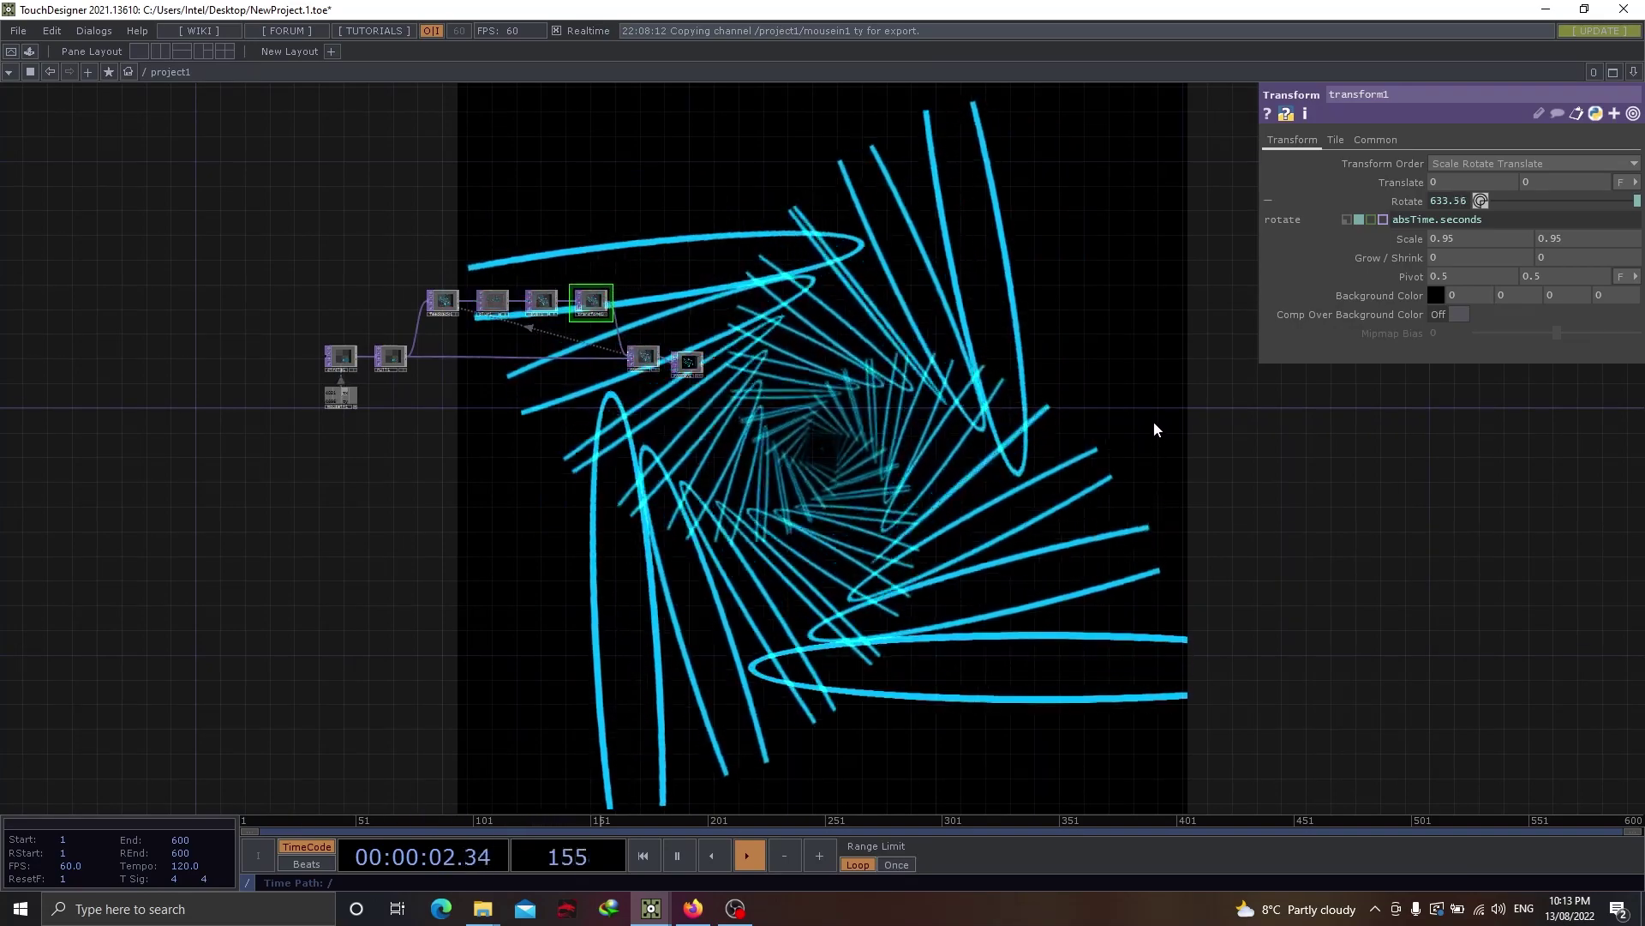
# - Turn circle1's Polygon on with 4 sides so the spiral uses squares
pyautogui.scroll(5, 372, 354)
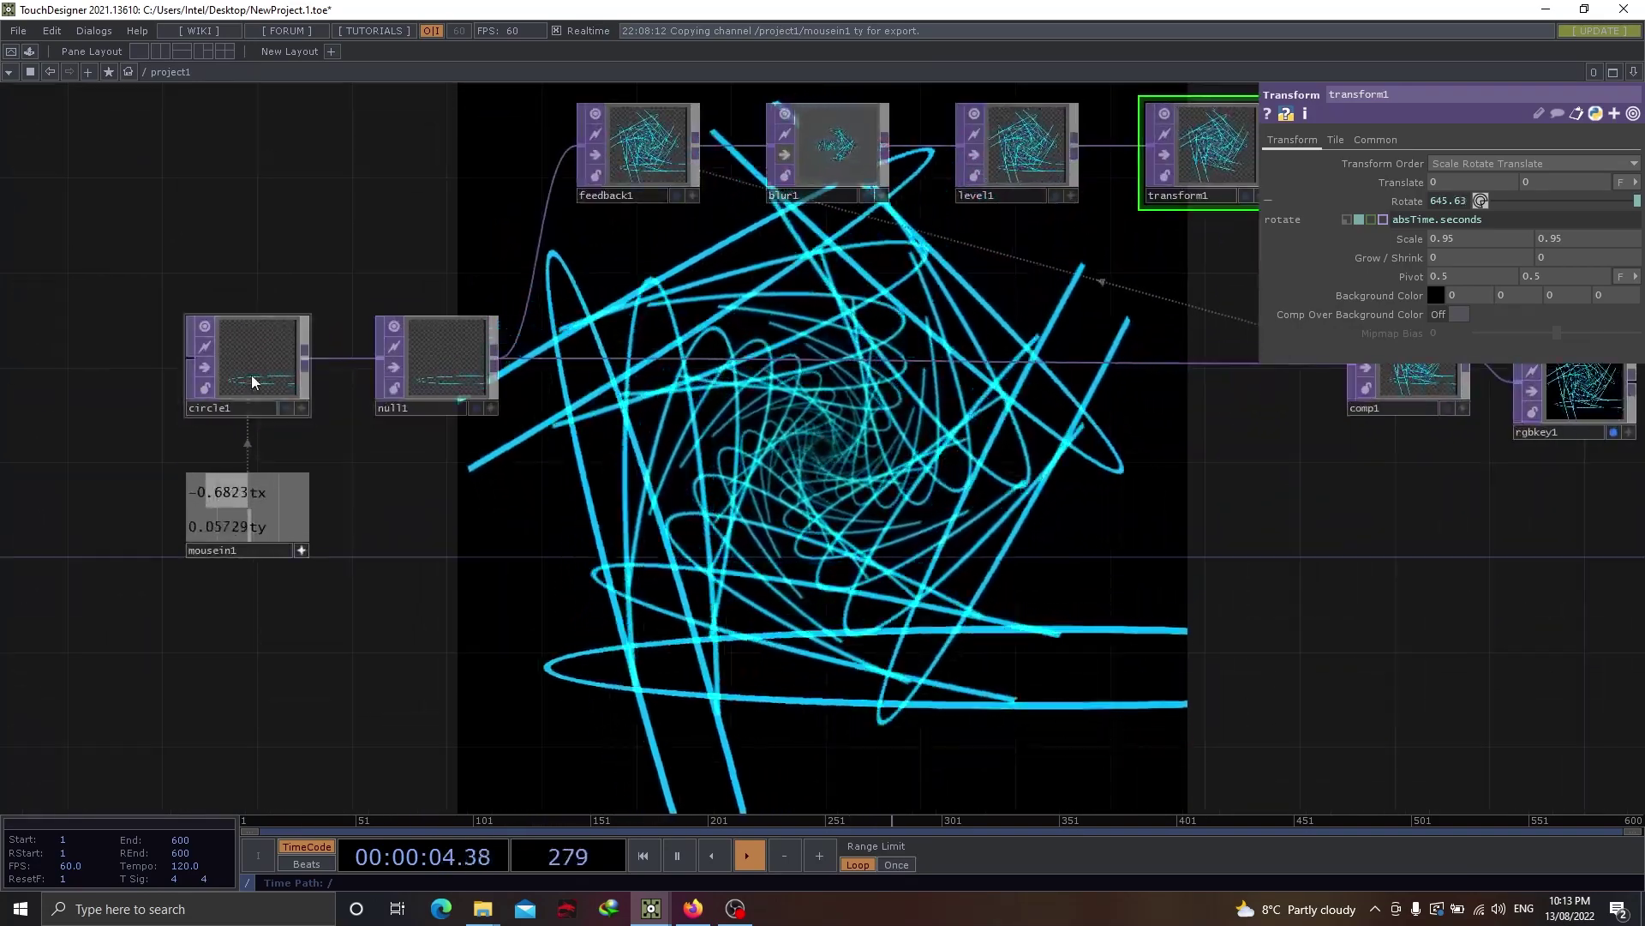
pyautogui.click(257, 368)
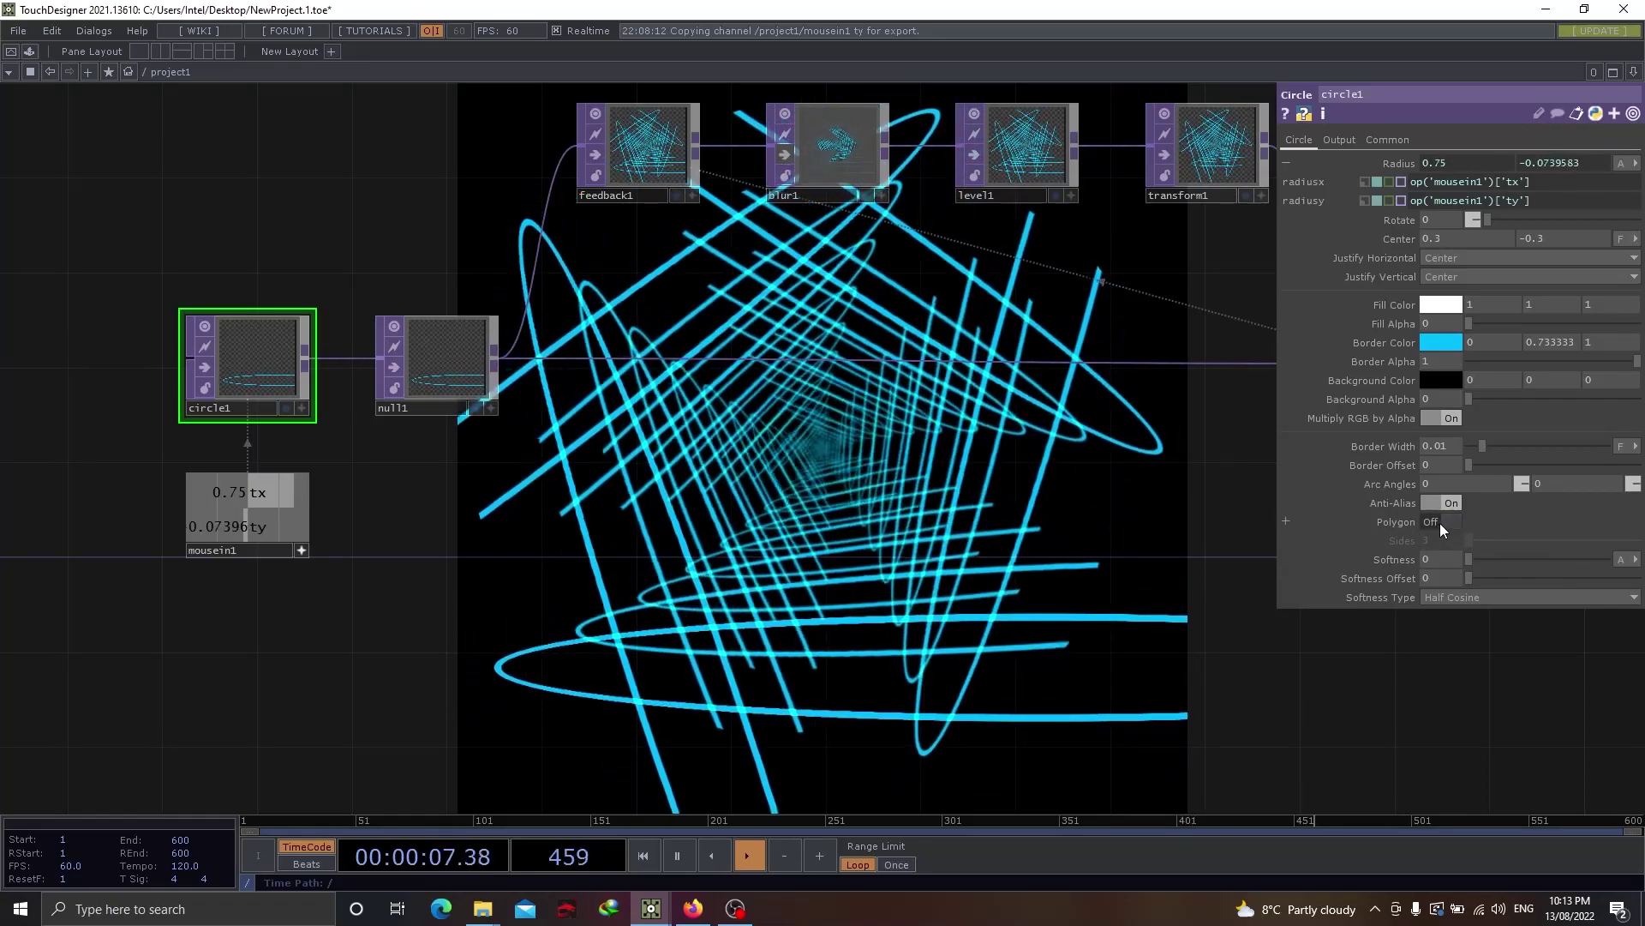
pyautogui.click(1439, 522)
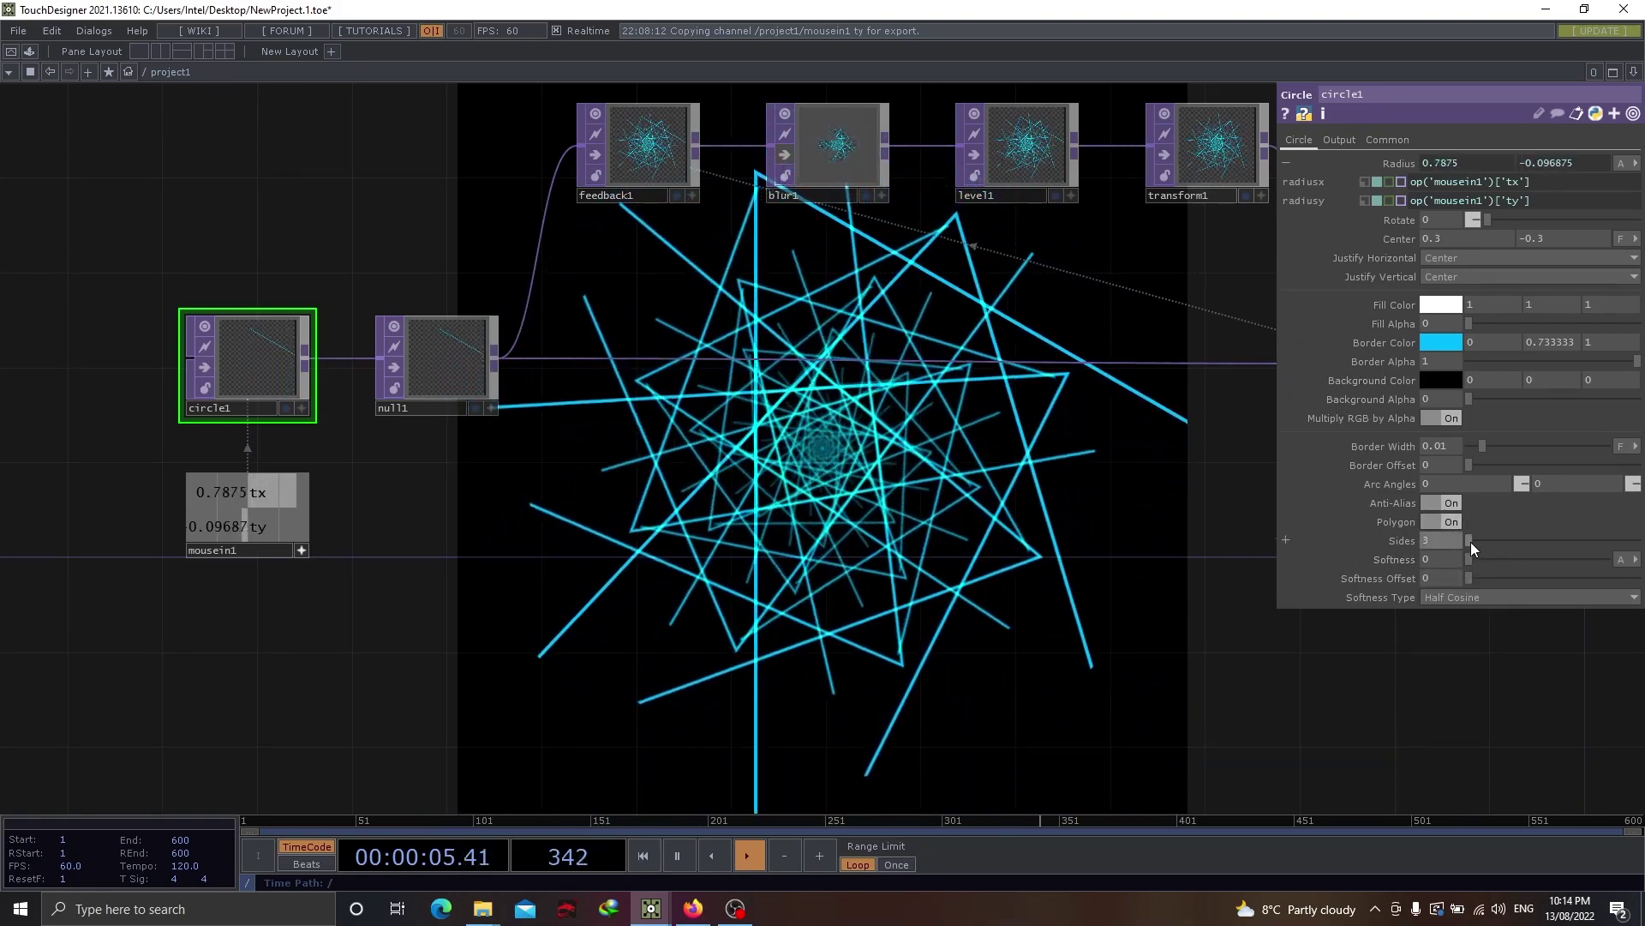
pyautogui.moveTo(1469, 540); pyautogui.dragTo(1478, 540)
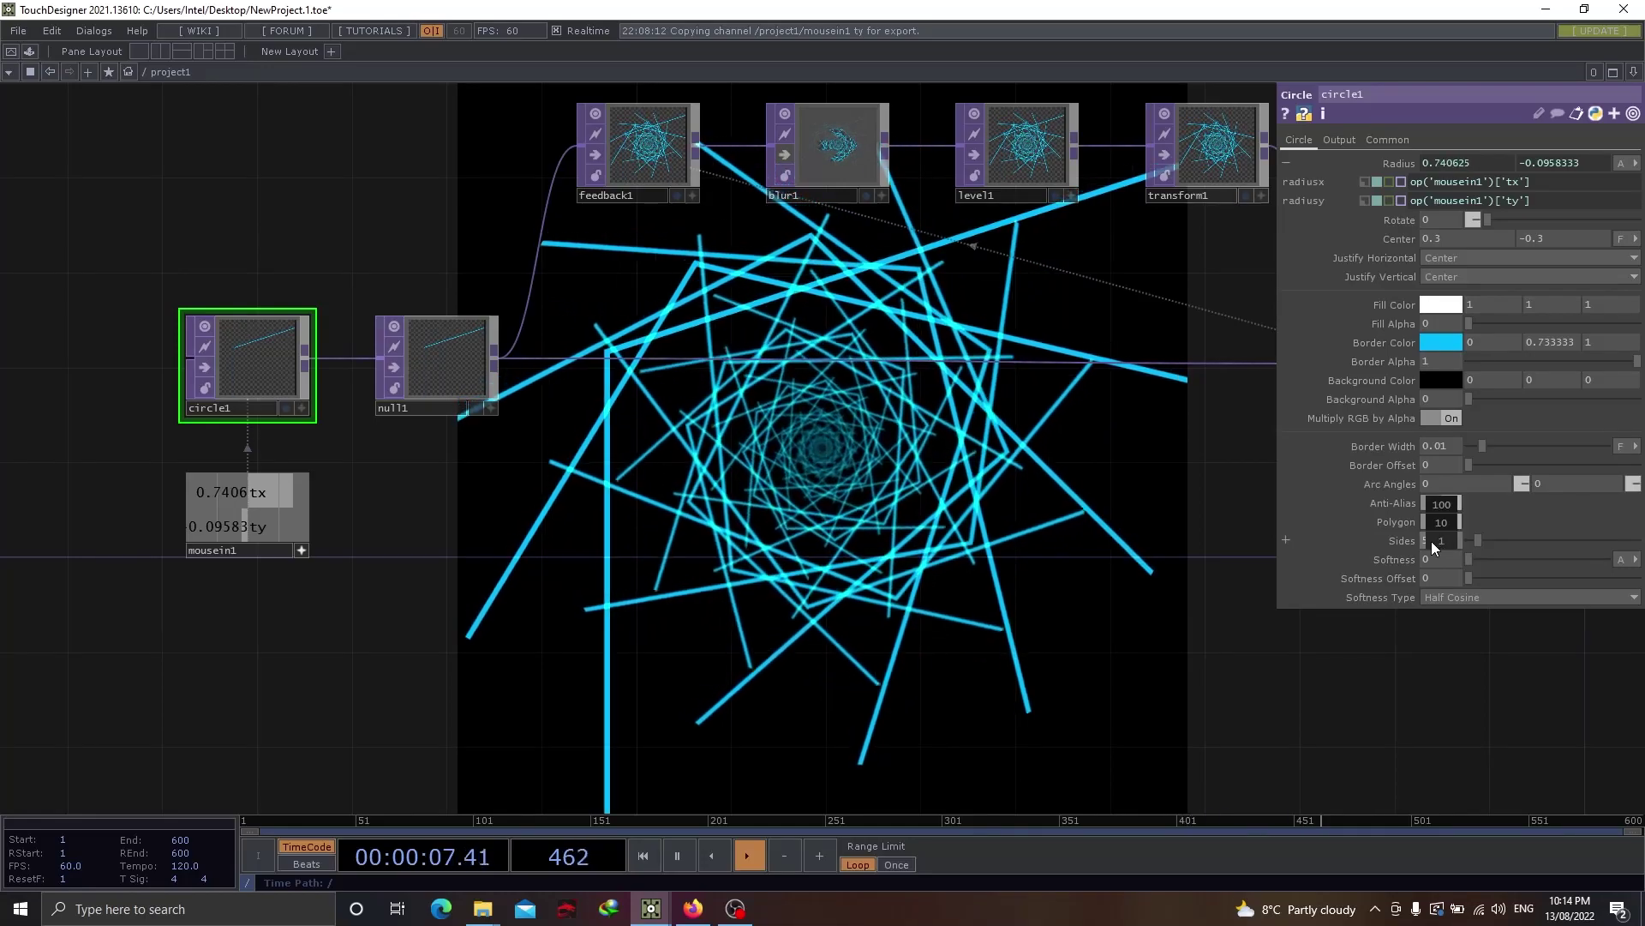
pyautogui.scroll(-1, 1442, 542)
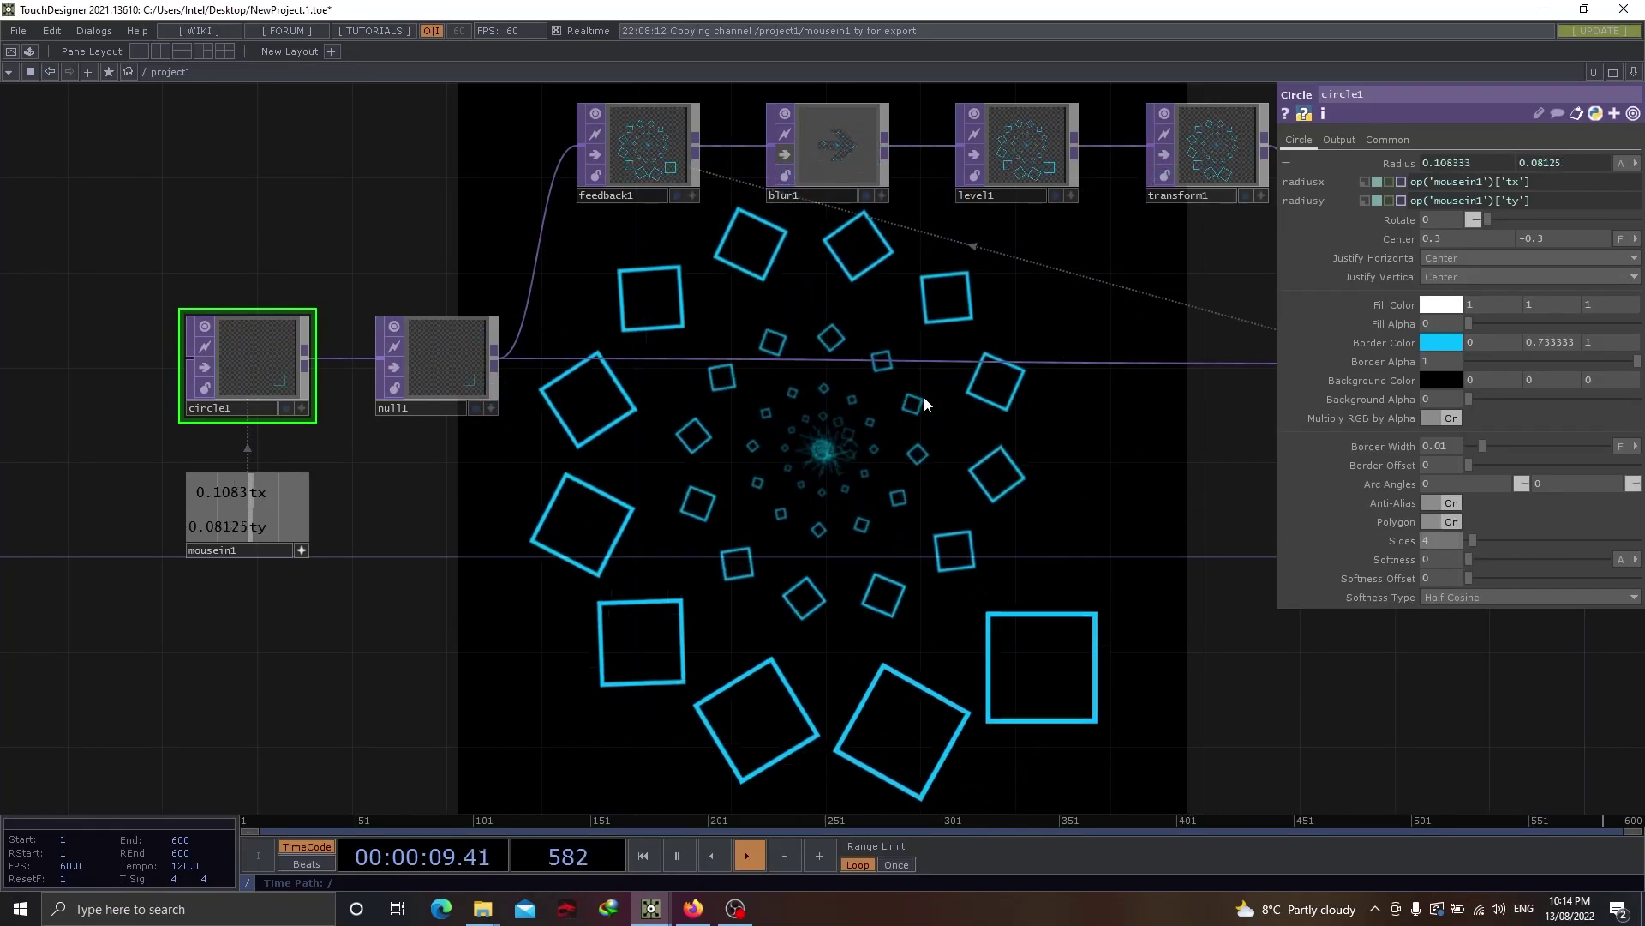